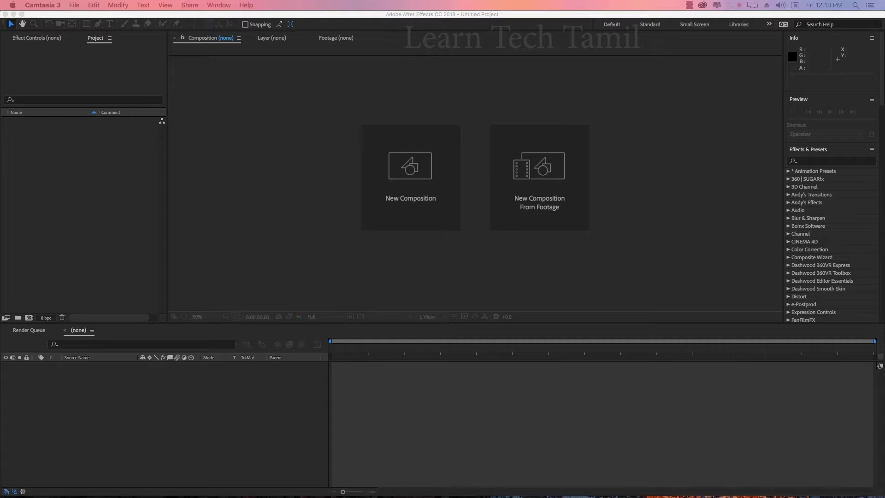
Step: Import BG BG.mp4 into the project and create a new composition from the clip
drag(99, 188, 94, 185)
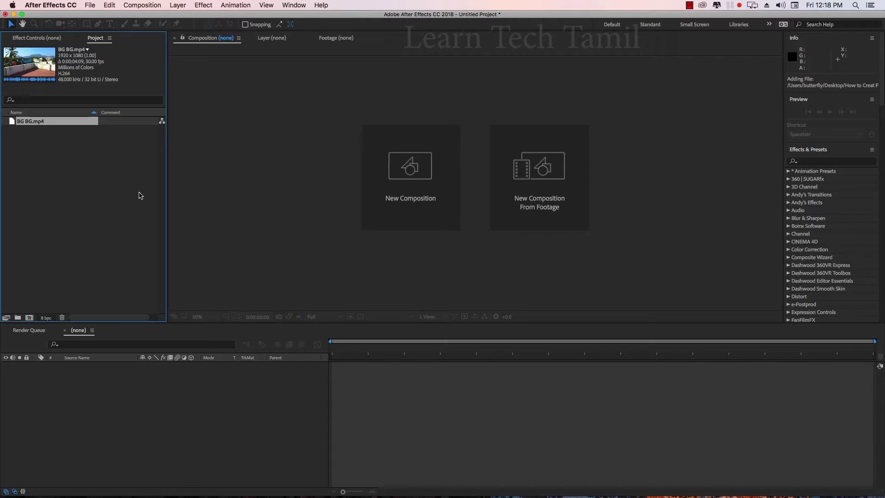
drag(15, 126, 28, 318)
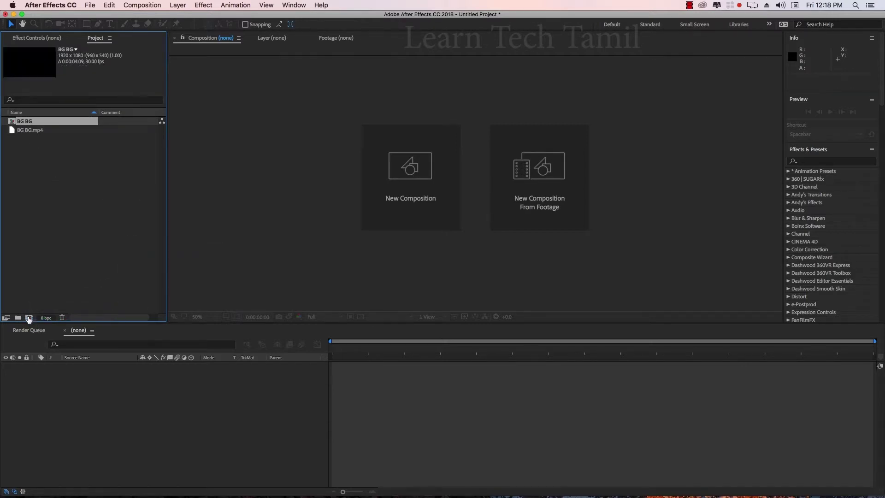
Step: Play back the background footage, then return the playhead to the first frame
mouse_move(333, 347)
mouse_down()
mouse_move(873, 353)
mouse_move(330, 356)
mouse_up()
key(space)
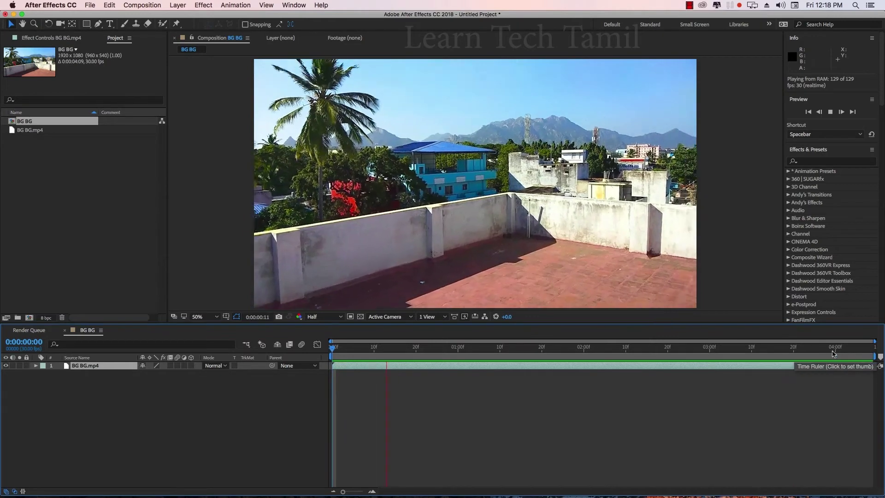
drag(476, 352, 328, 352)
click(329, 350)
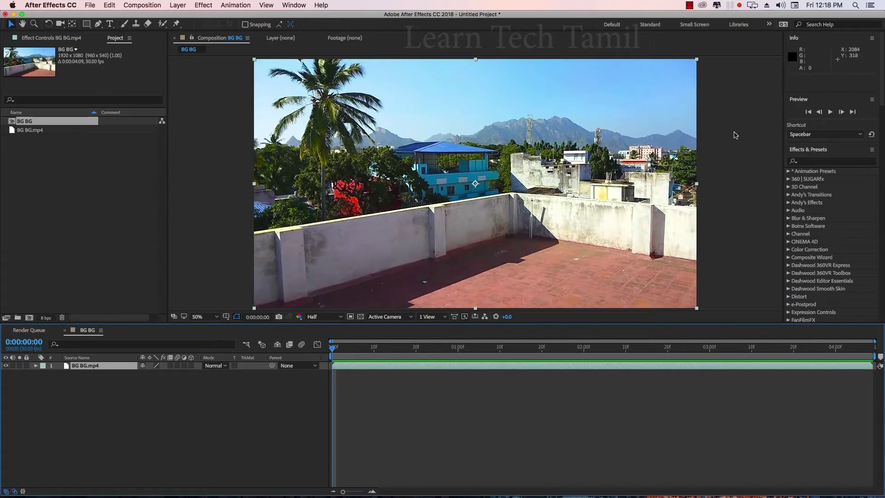
Step: Switch to the Motion Tracking workspace and run Track Camera on the BG BG.mp4 layer
click(292, 5)
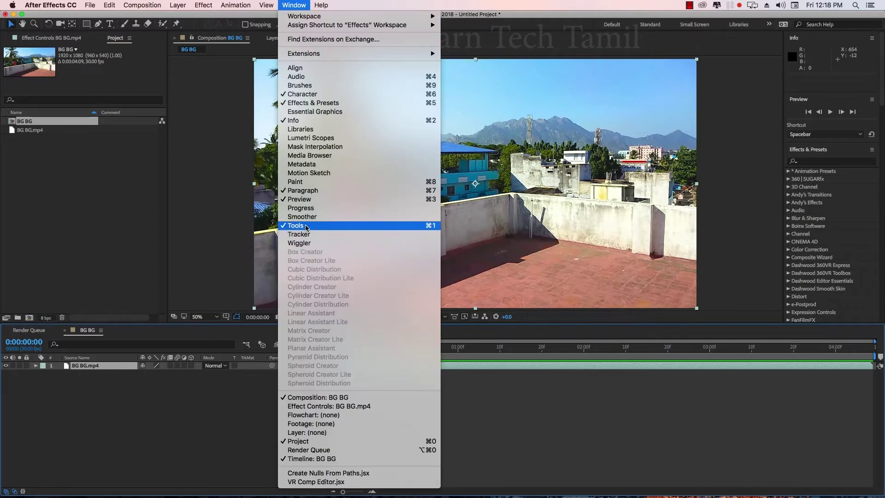
click(308, 237)
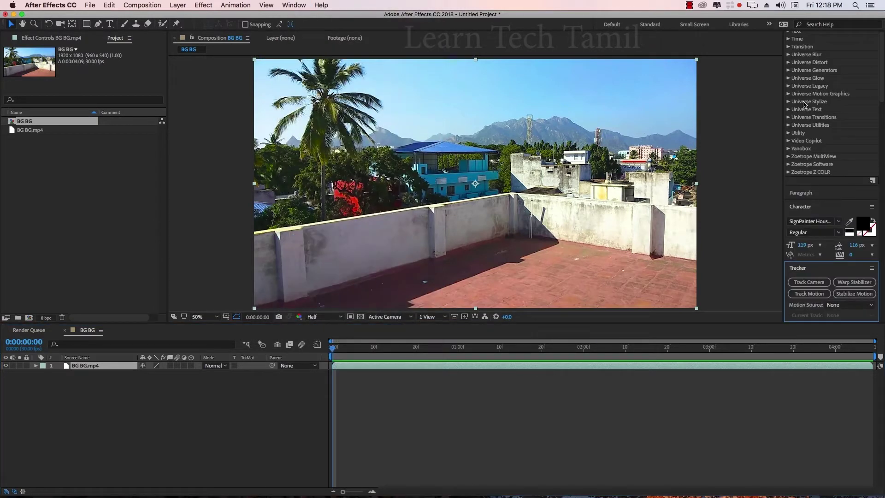
click(769, 24)
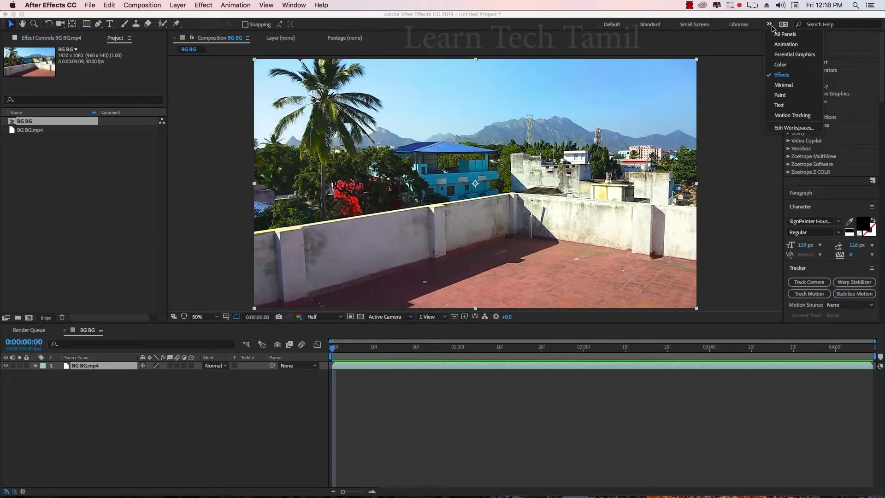
click(786, 117)
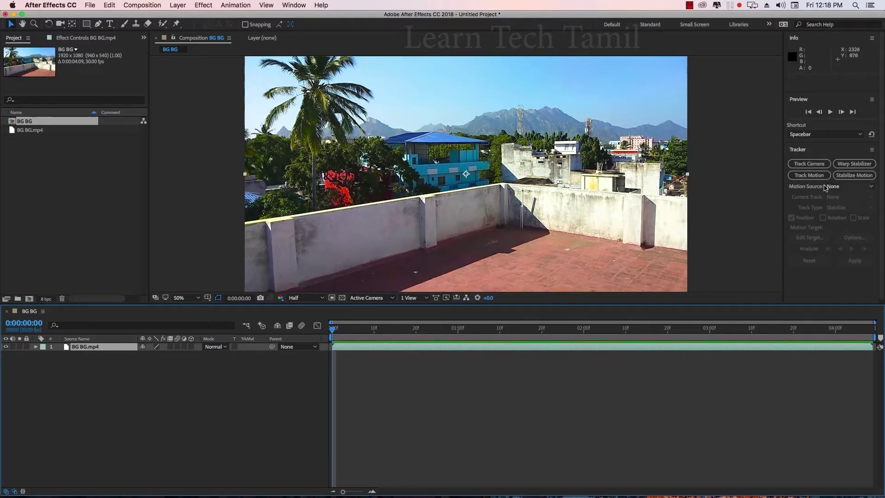
click(810, 164)
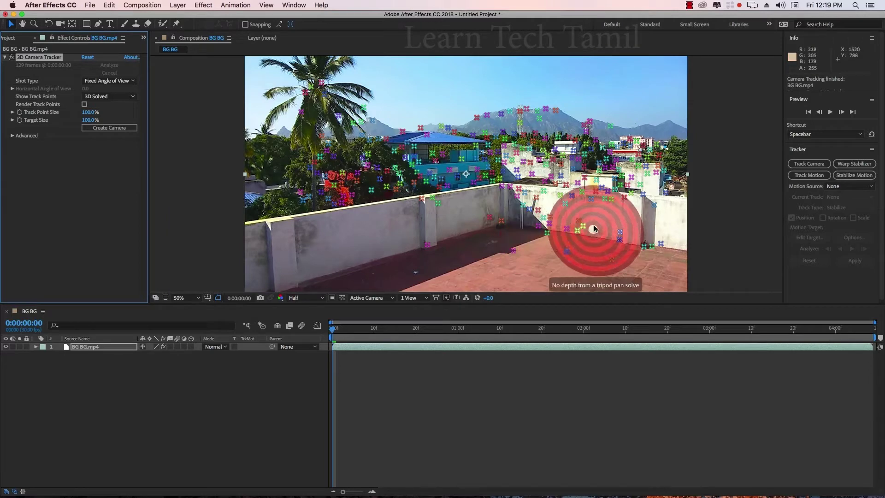
Step: Select three track points around the shadowed floor beside the wall and create a null and camera from them
key(/)
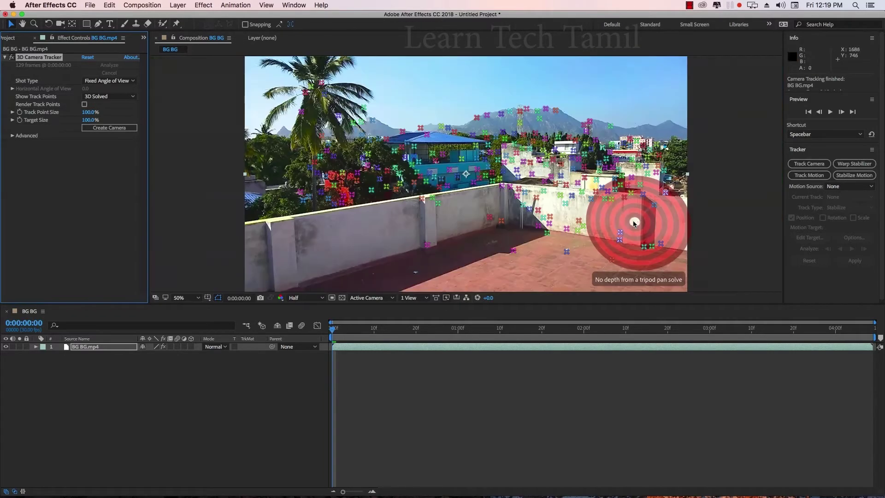
key(h)
drag(579, 162, 569, 178)
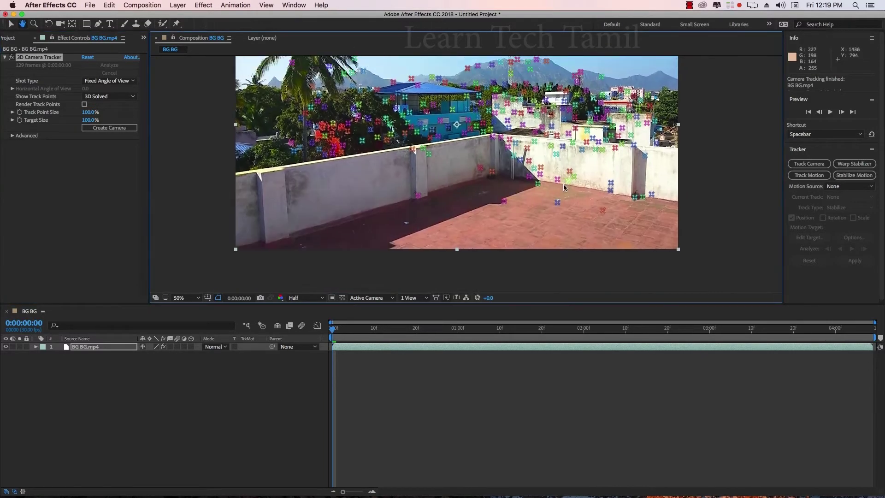
key(v)
key(/)
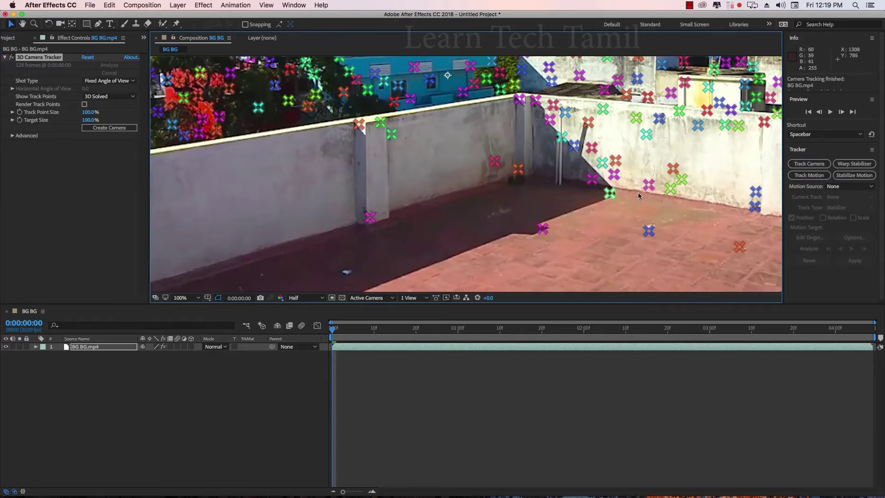
click(452, 202)
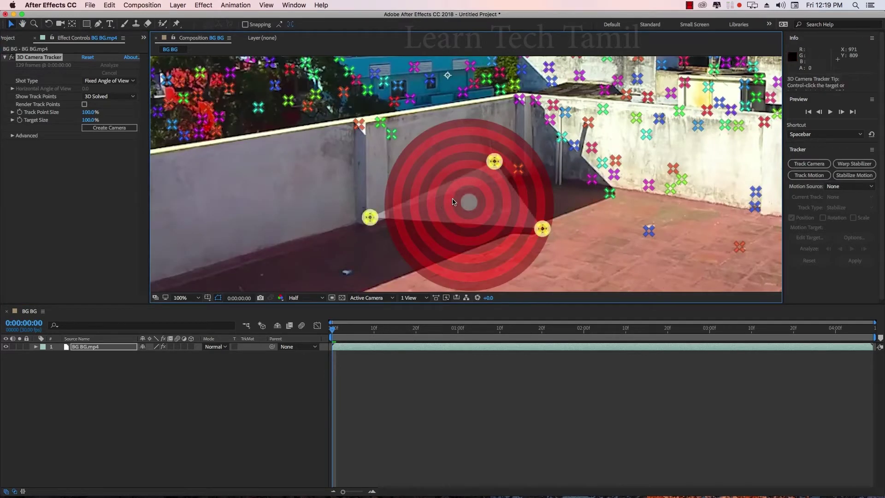
right_click(544, 229)
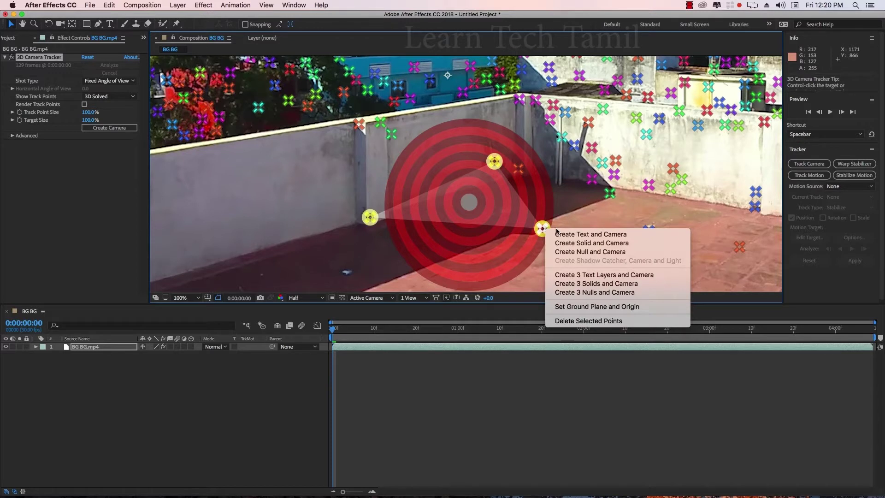
click(616, 252)
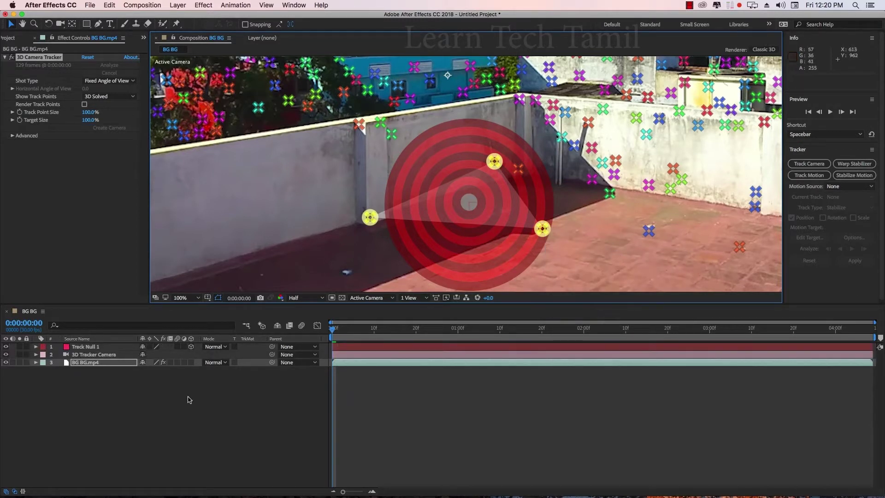
key(comma)
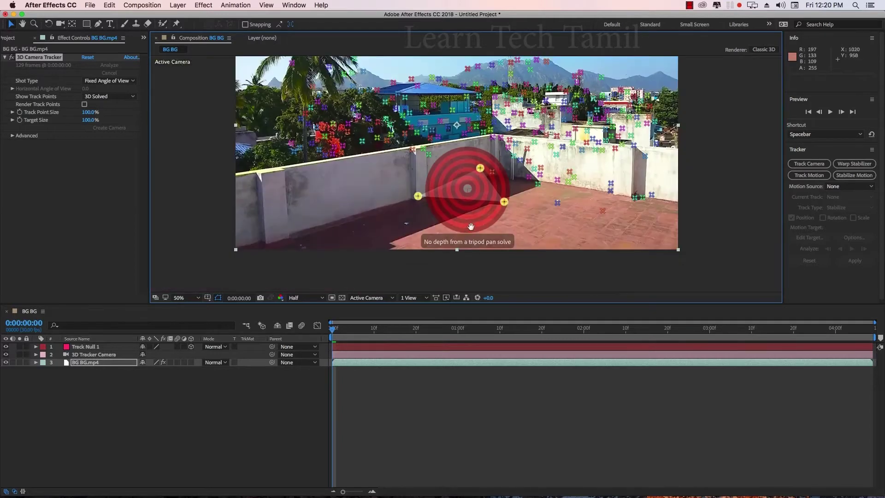
Step: Import 4k-Combust4-Explode-prores.mov and place it in the timeline directly above the BG BG.mp4 layer
click(12, 38)
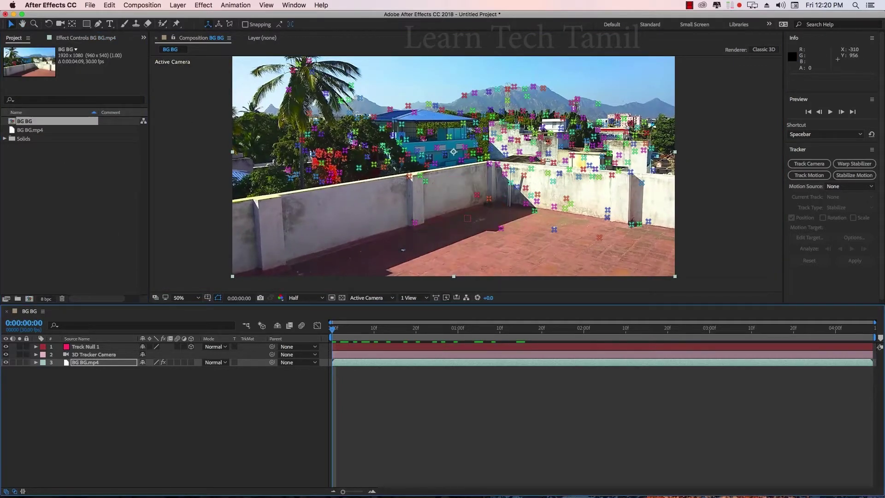
drag(3, 175, 46, 228)
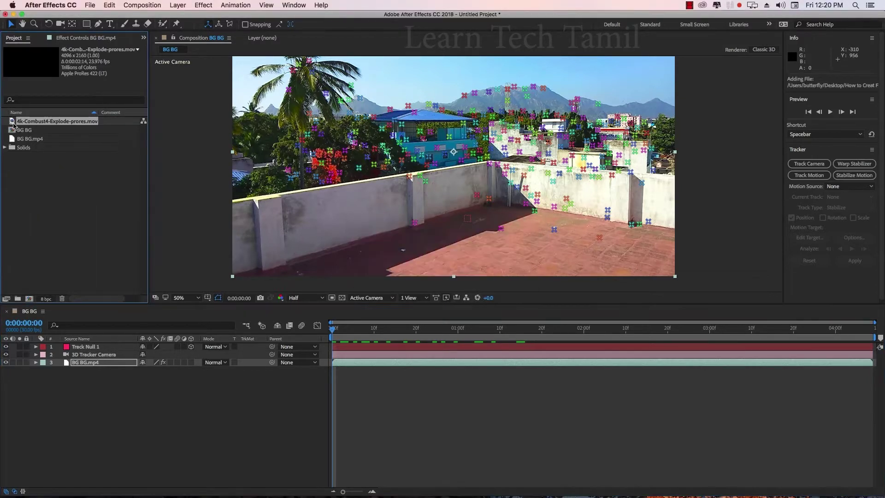
drag(14, 124, 103, 360)
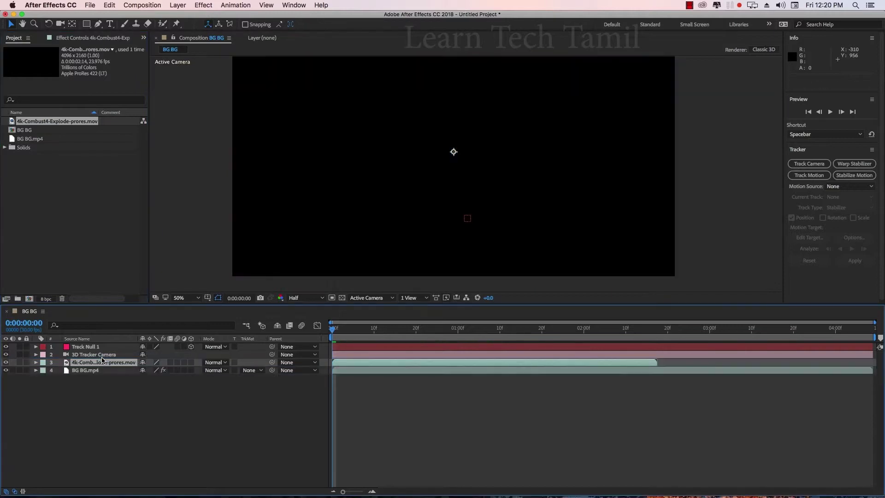
key(comma)
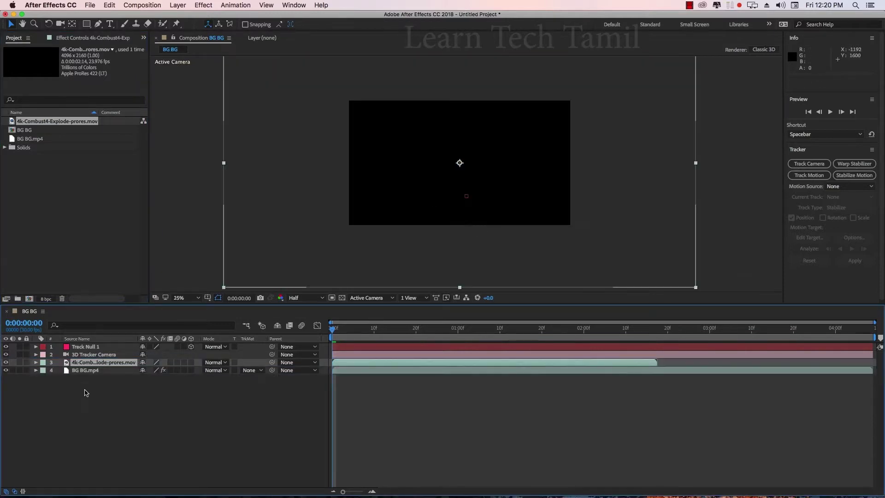
Step: Make the explosion clip a 3D layer and scale it to 31%
drag(369, 333, 462, 334)
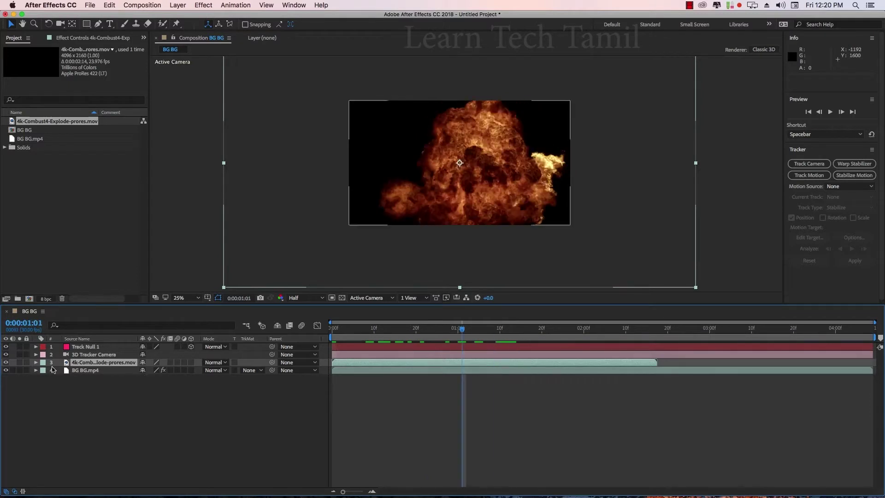
click(36, 362)
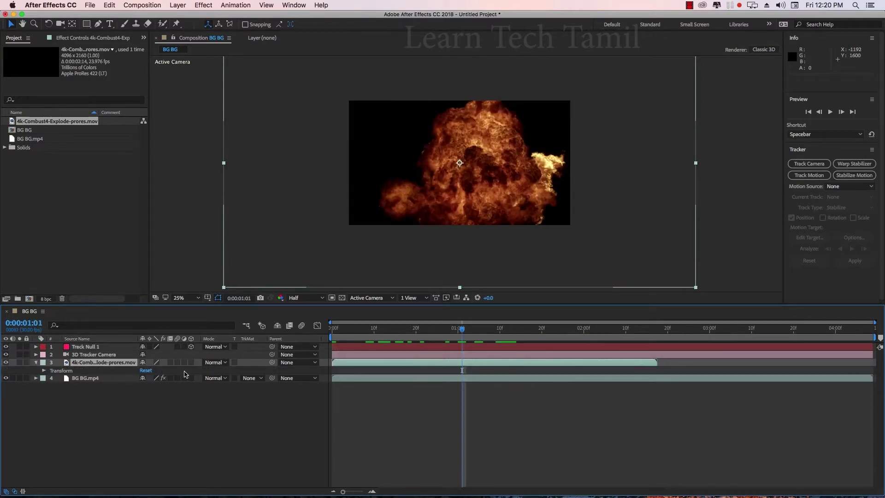
click(191, 363)
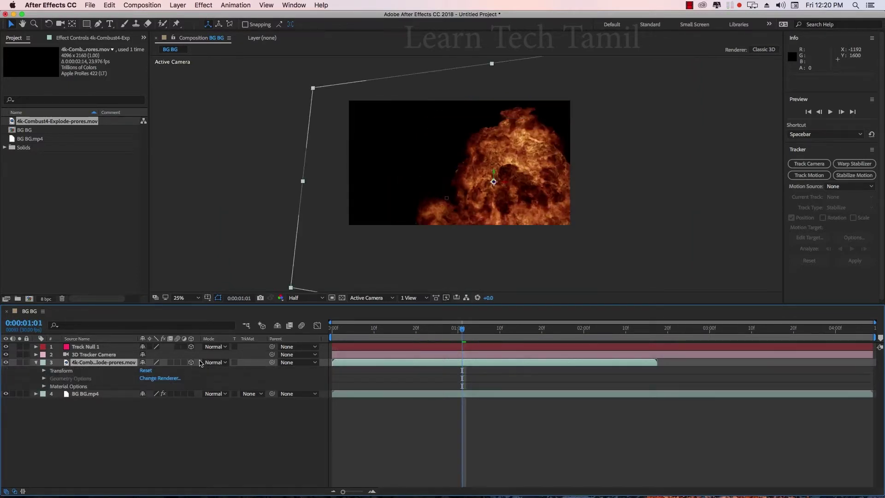
click(44, 371)
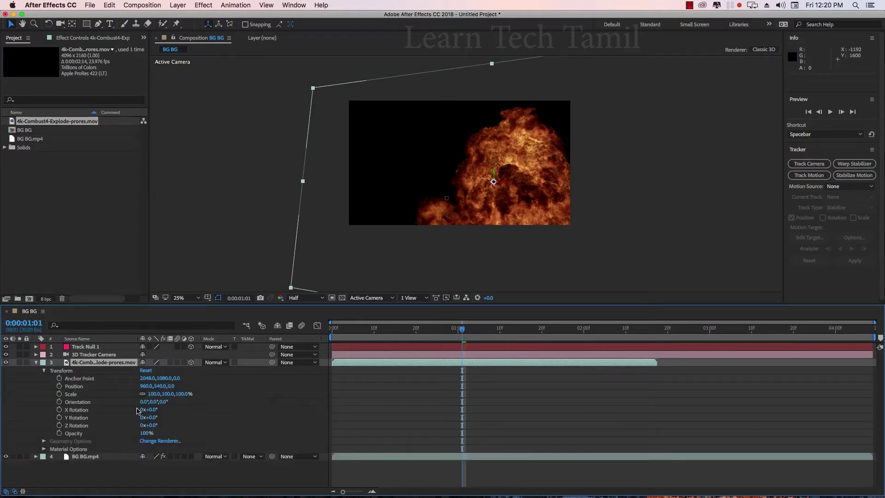
drag(154, 394, 118, 394)
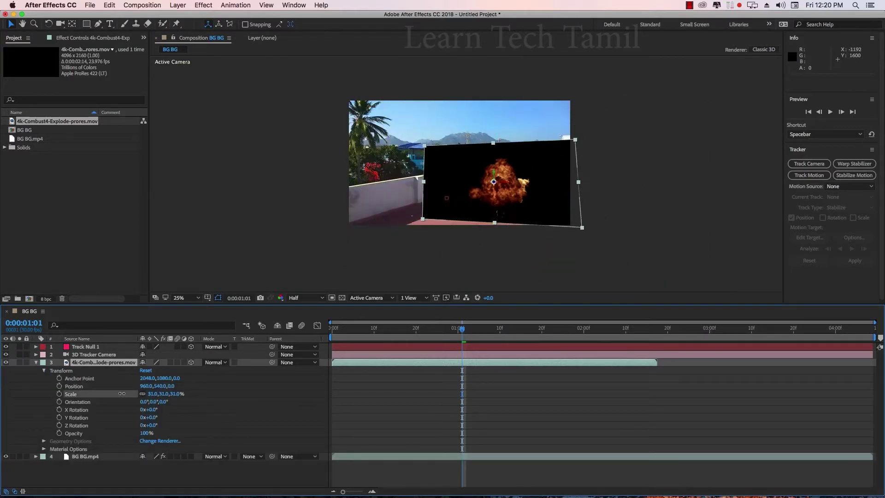
Step: Move the explosion layer over the terrace floor to about position 570, 492, -86
scroll(549, 249, up, 2)
drag(605, 223, 503, 210)
scroll(486, 241, down, 2)
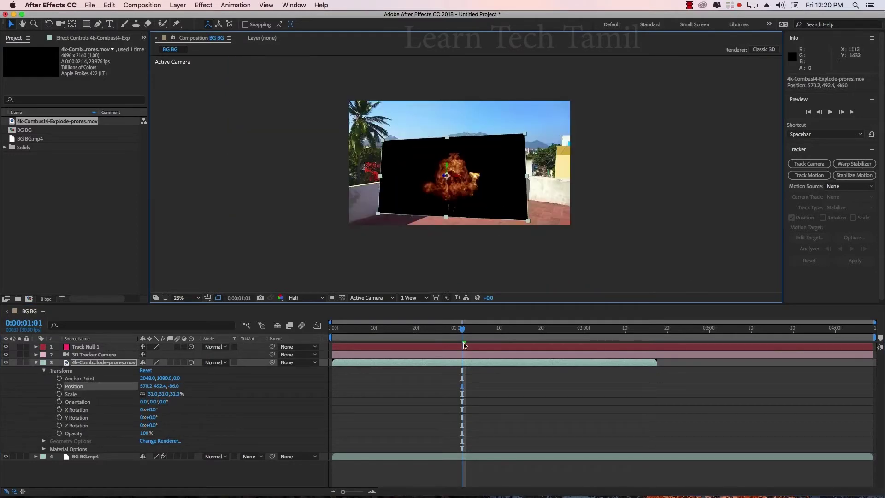
Step: Preview the explosion and end the work area at 0:00:02:14, where the blast has died out
drag(464, 330, 272, 332)
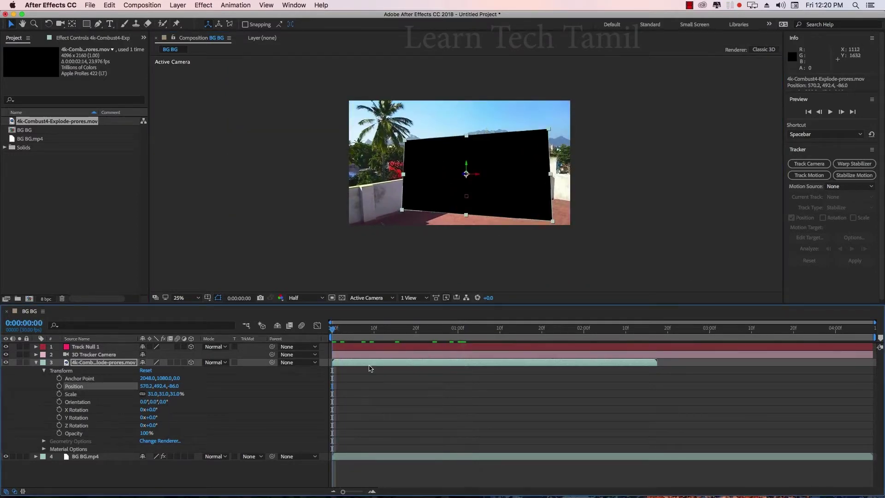
key(space)
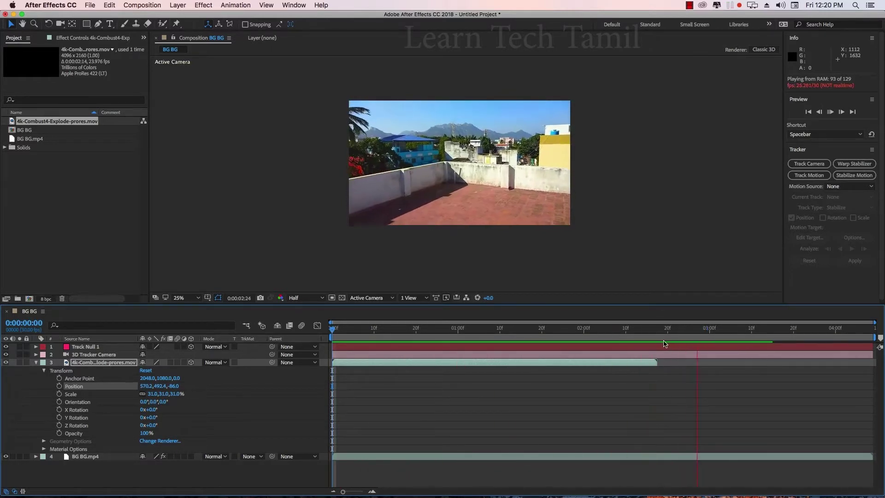
drag(659, 330, 638, 335)
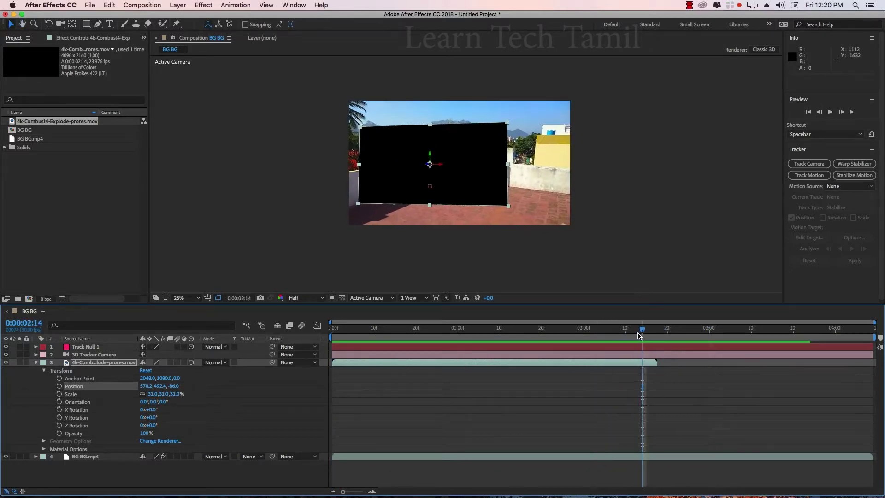
key(n)
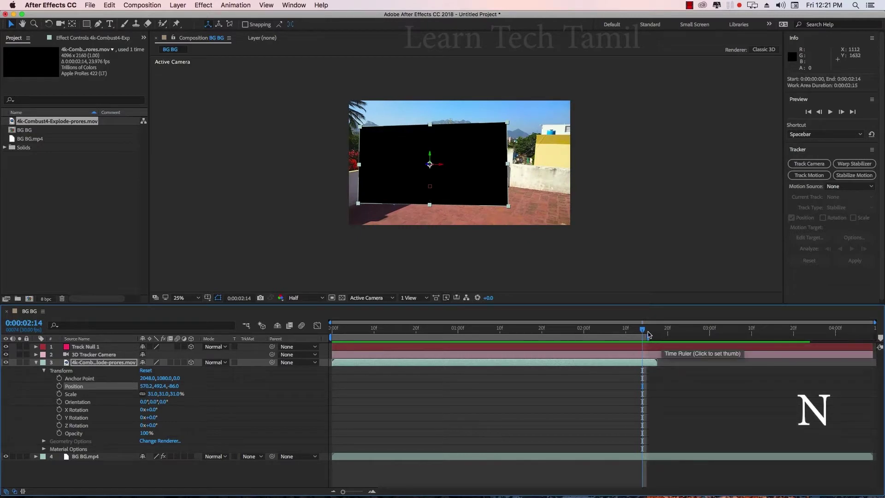
drag(610, 334, 339, 333)
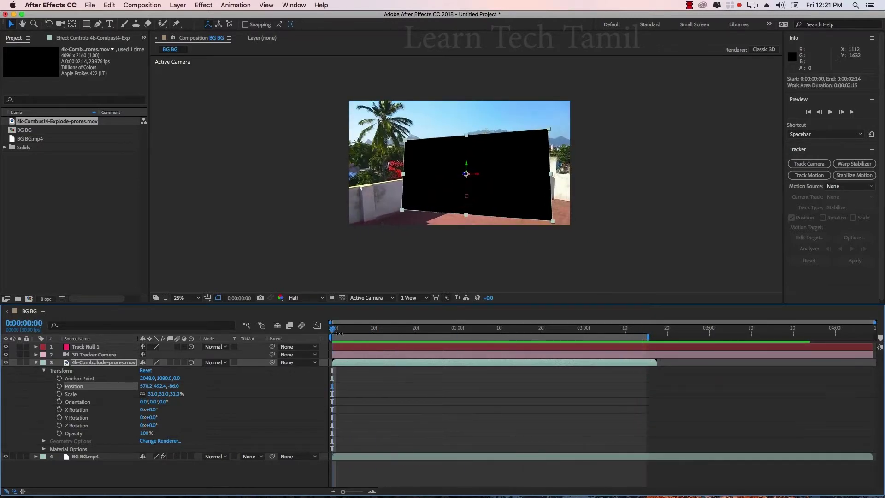
key(space)
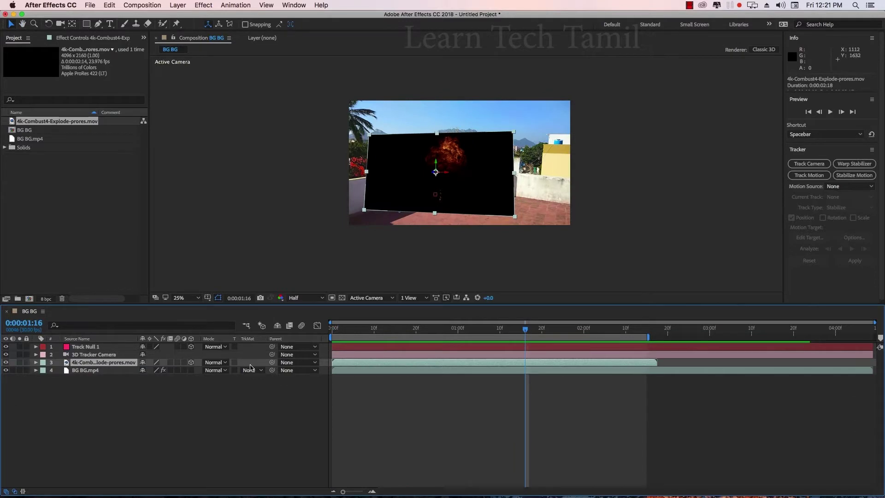
Step: Set the explosion layer's blending mode to Screen and go to 0:00:00:07 to check the start of the blast
click(215, 362)
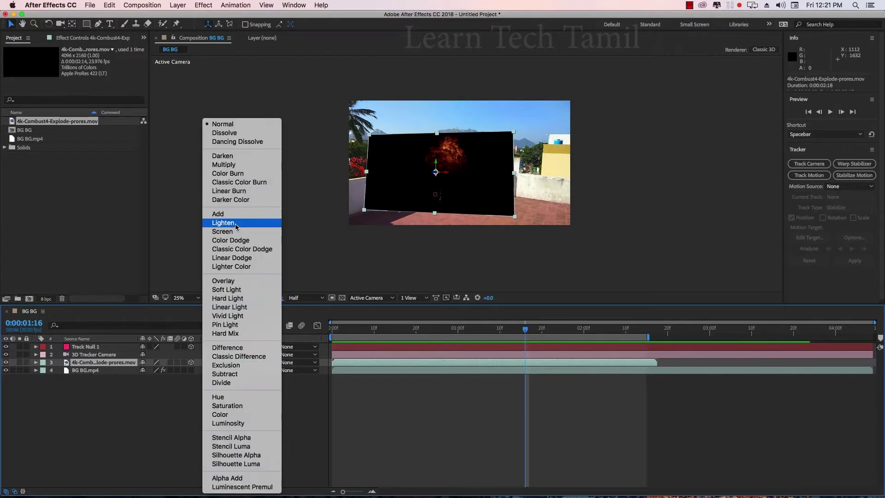
click(222, 232)
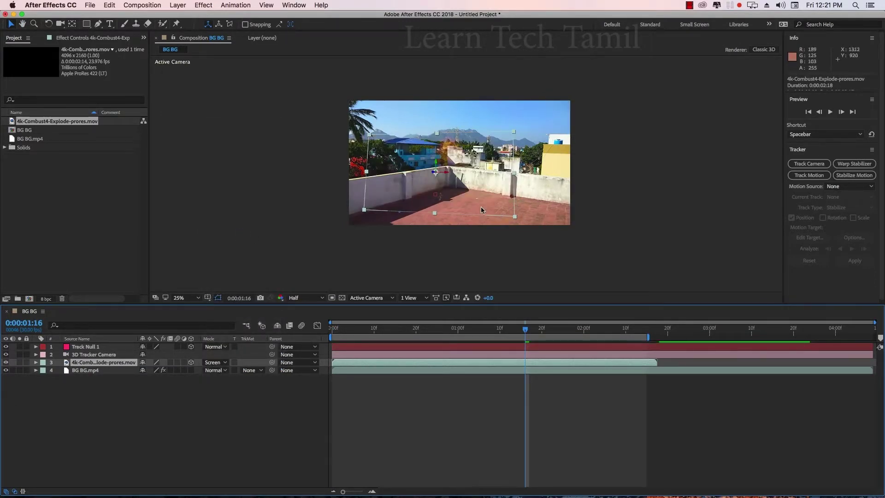
scroll(472, 227, up, 2)
drag(534, 331, 362, 330)
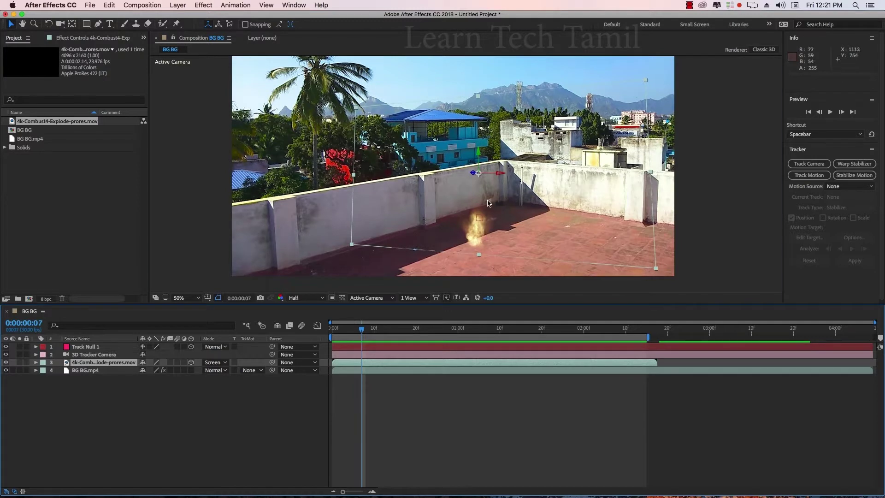
Step: Move the explosion layer towards the wall corner, to about position 668, 450, -54, and preview the composite
drag(505, 212, 513, 193)
key(space)
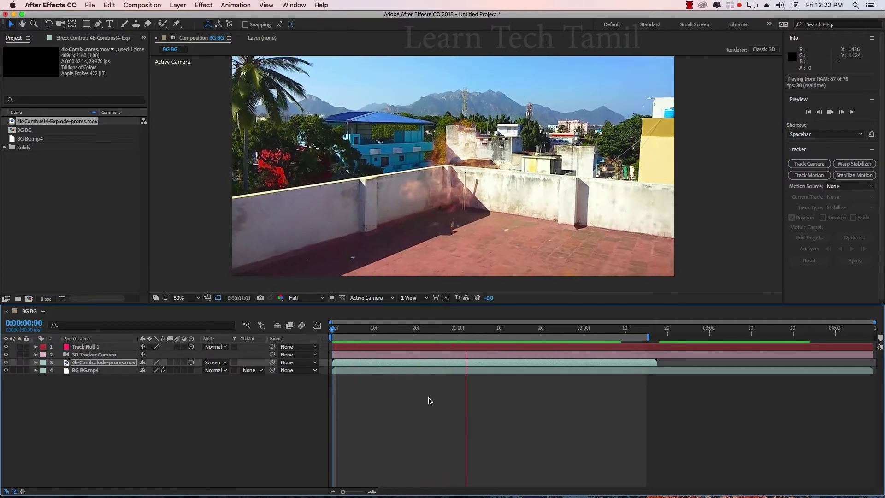
click(611, 329)
drag(617, 330, 330, 392)
Step: Duplicate the explosion layer
click(78, 391)
click(86, 362)
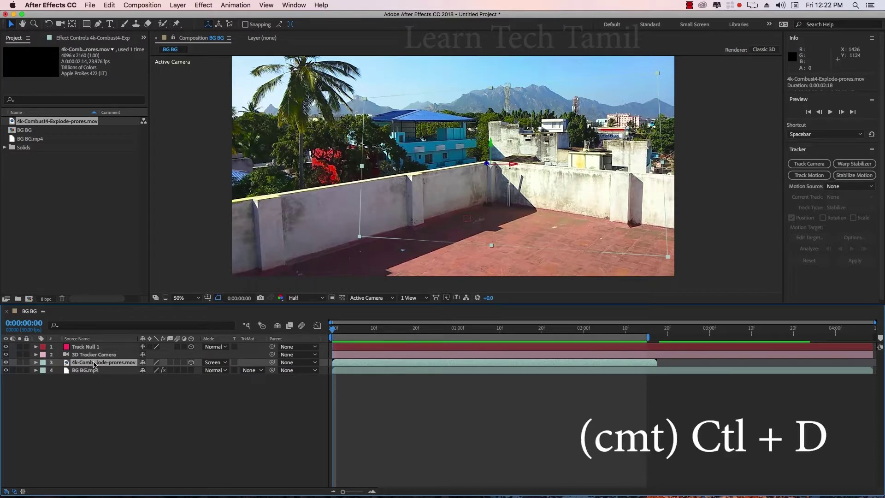
key(super+d)
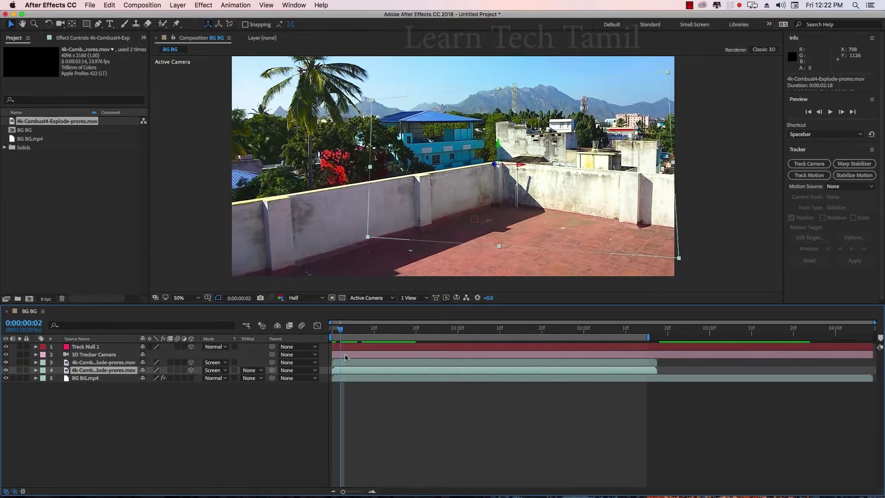
Step: Compare the blast with and without the upper explosion copy, stepping through the frames up to 0:00:00:23
drag(343, 330, 416, 334)
drag(424, 336, 420, 335)
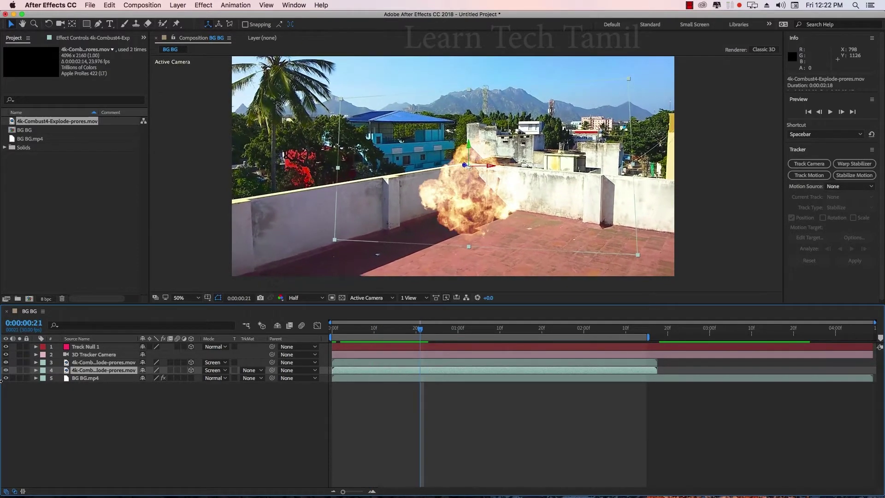
click(6, 363)
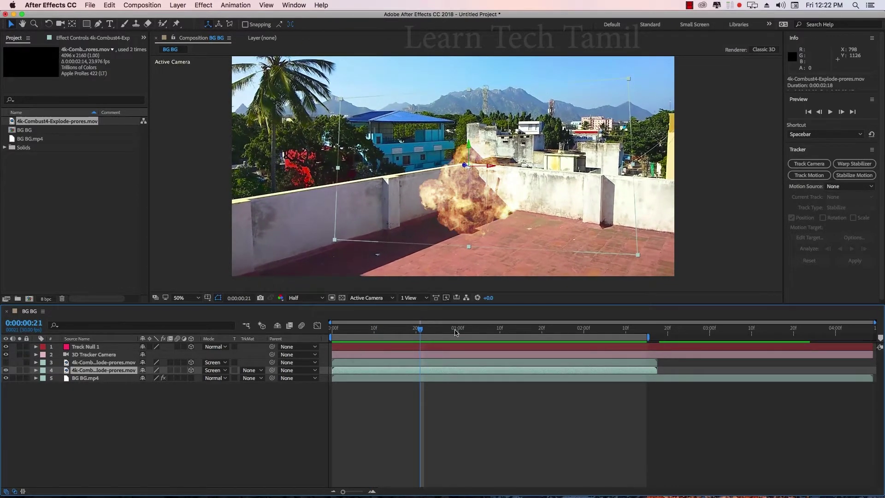
mouse_move(402, 333)
mouse_down()
mouse_move(361, 335)
mouse_move(432, 335)
mouse_move(376, 335)
mouse_move(403, 336)
mouse_up()
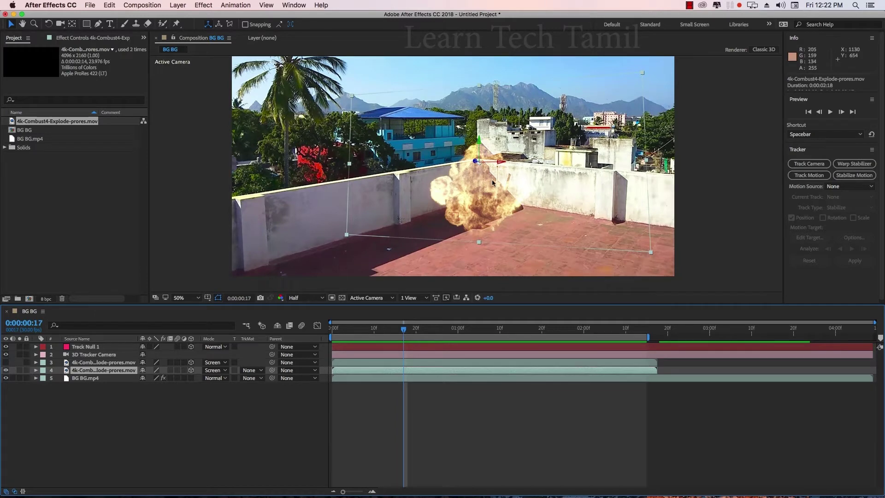
drag(406, 331, 430, 332)
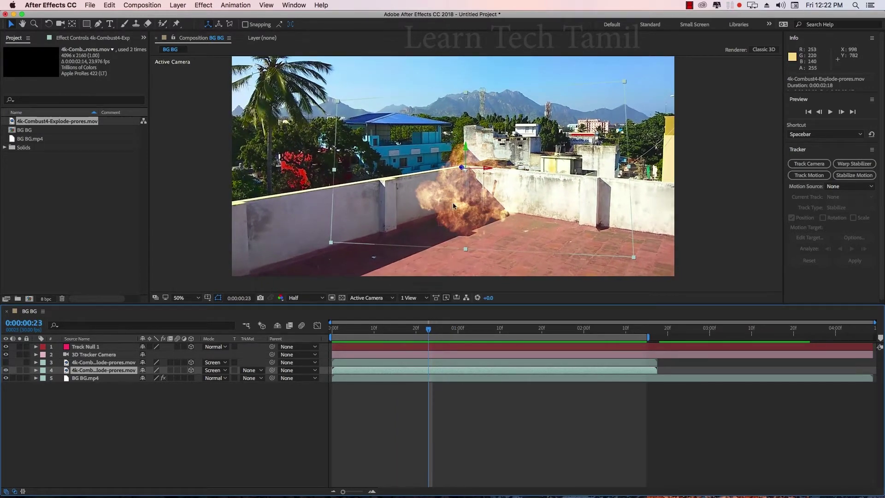
Step: Try the Normal blending mode on the lower explosion copy, restore Screen and show the upper copy again
click(214, 370)
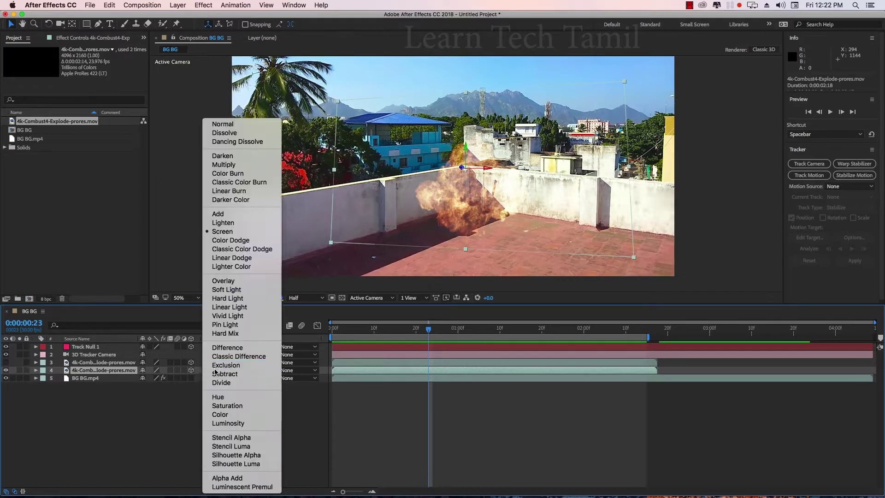
click(223, 124)
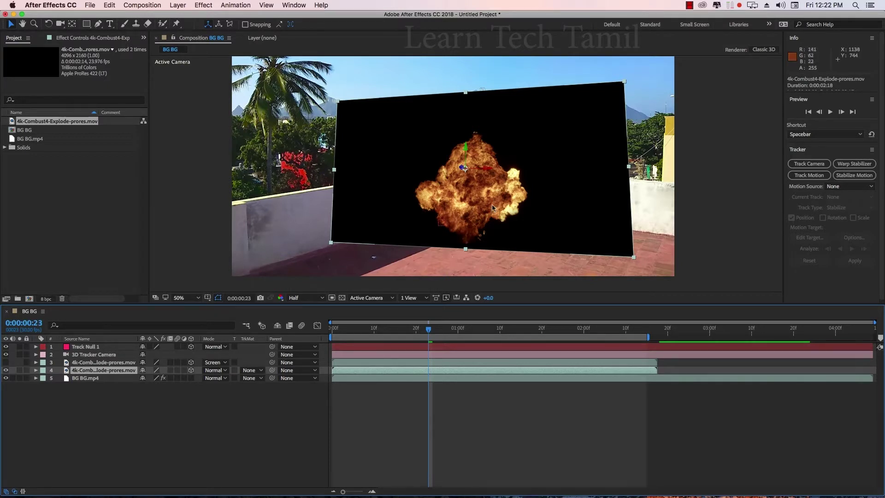
click(225, 371)
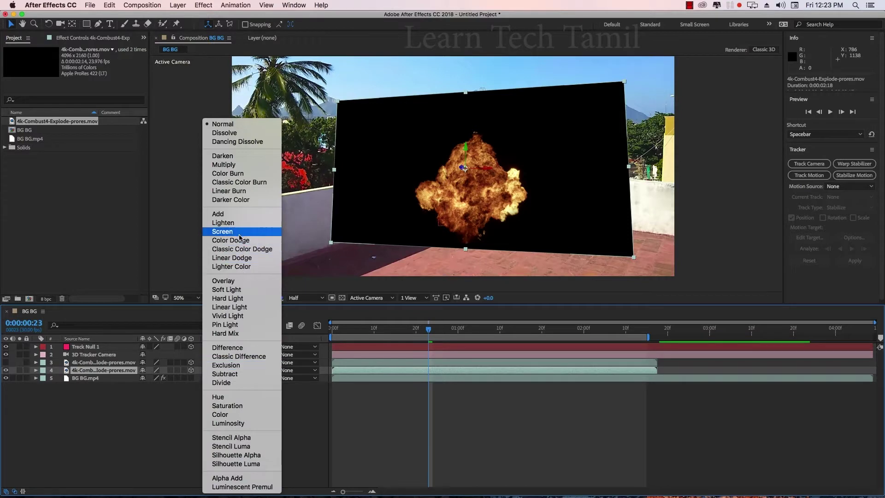
click(239, 233)
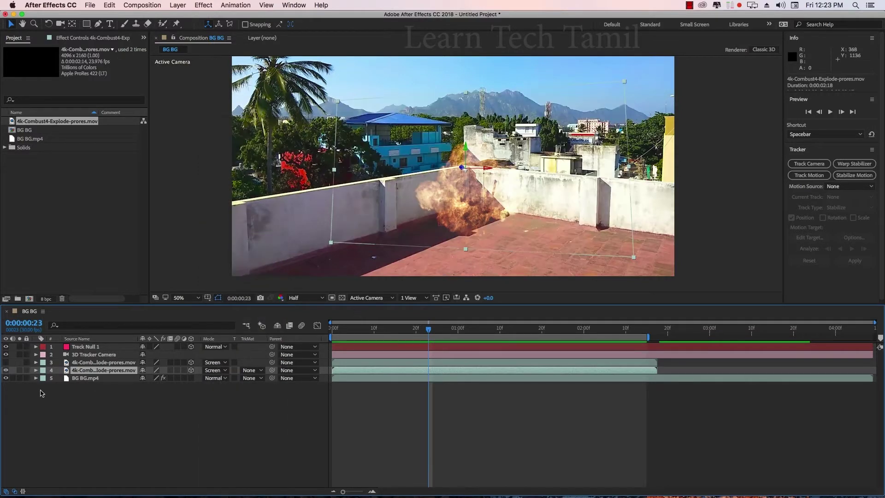
click(6, 363)
Step: Set the lower explosion copy's blending mode to Normal
click(91, 364)
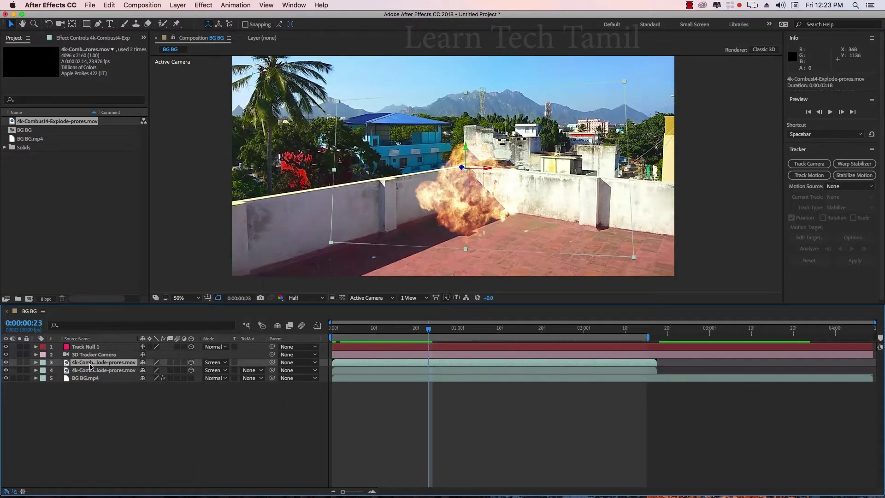
click(110, 371)
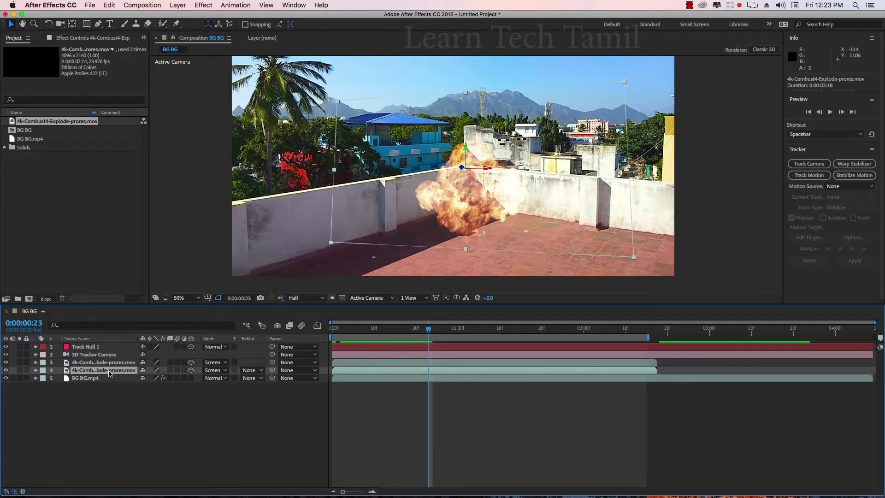
click(216, 370)
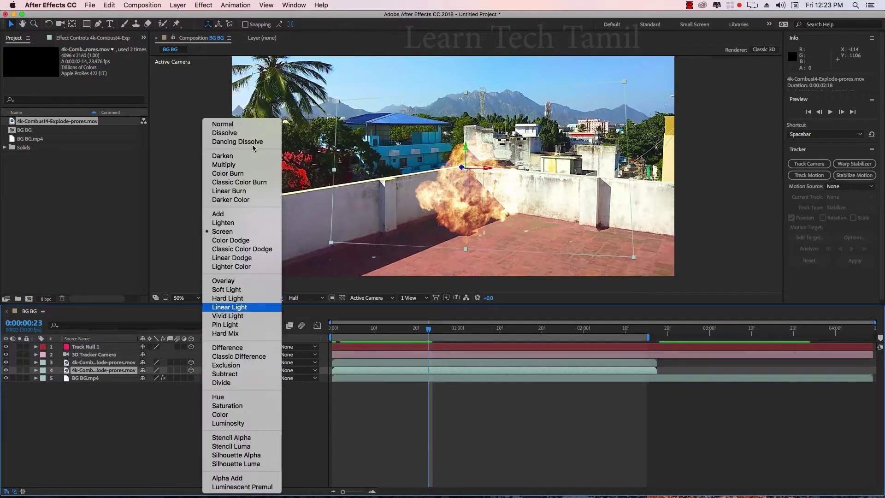
click(223, 123)
Step: Draw a closed Pen tool mask on the lower explosion copy, just inside the fireball's outline at 0:00:00:23
scroll(516, 209, up, 1)
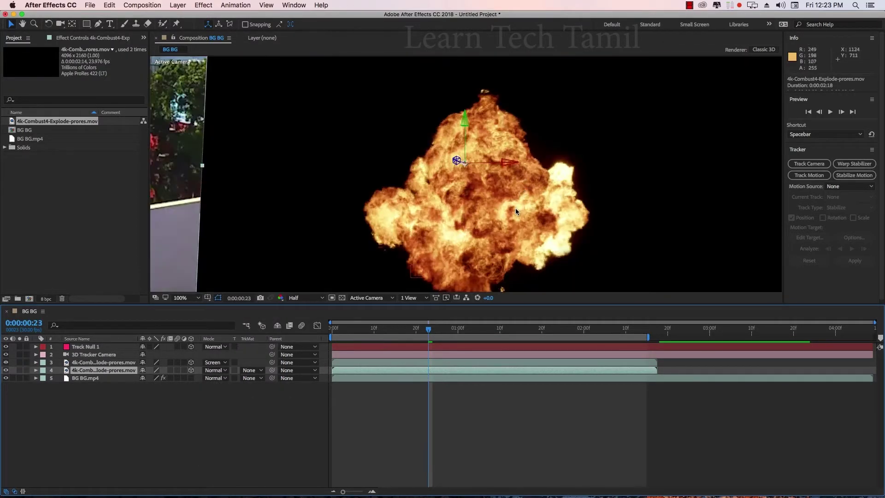
scroll(516, 210, down, 1)
drag(515, 211, 517, 178)
click(99, 24)
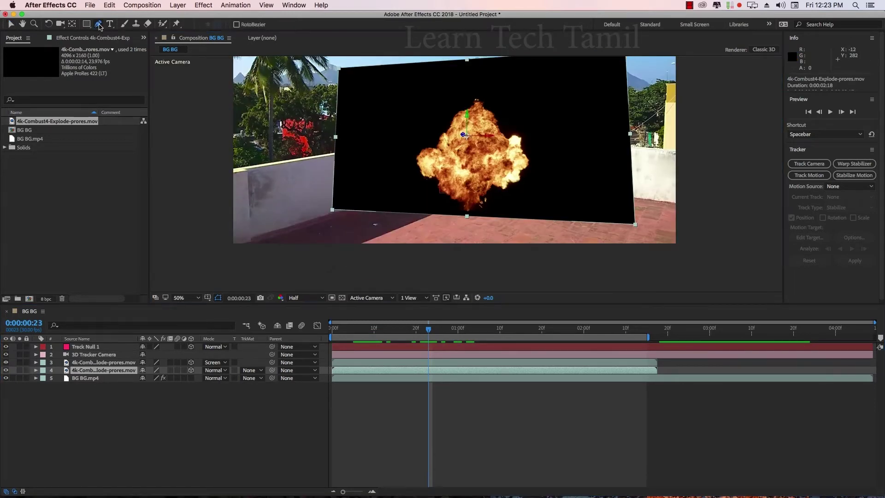
scroll(469, 222, up, 2)
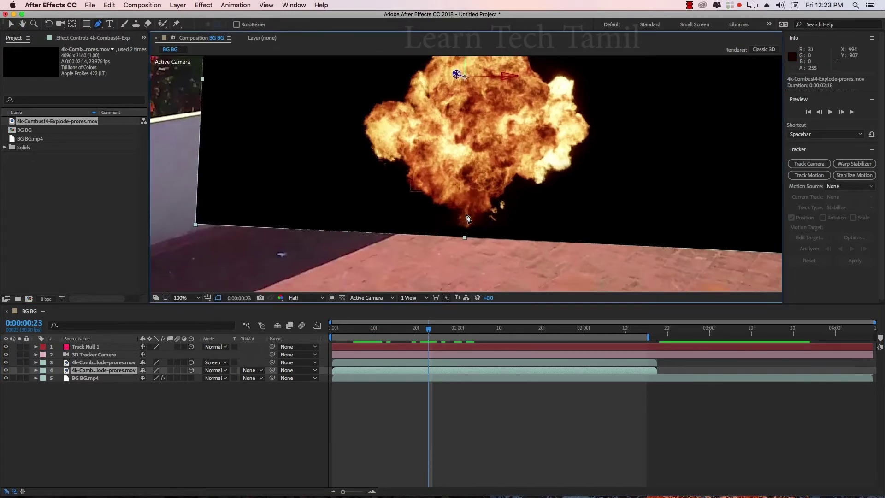
click(466, 213)
click(457, 201)
click(430, 181)
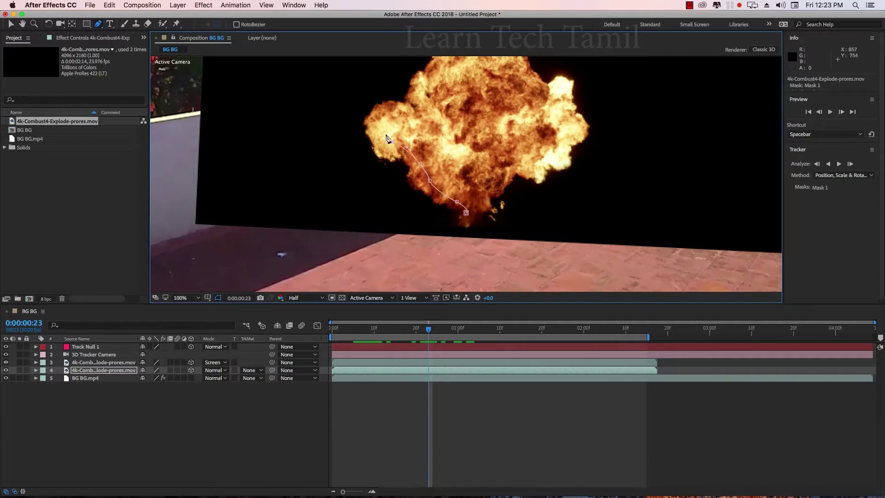
drag(432, 106, 422, 173)
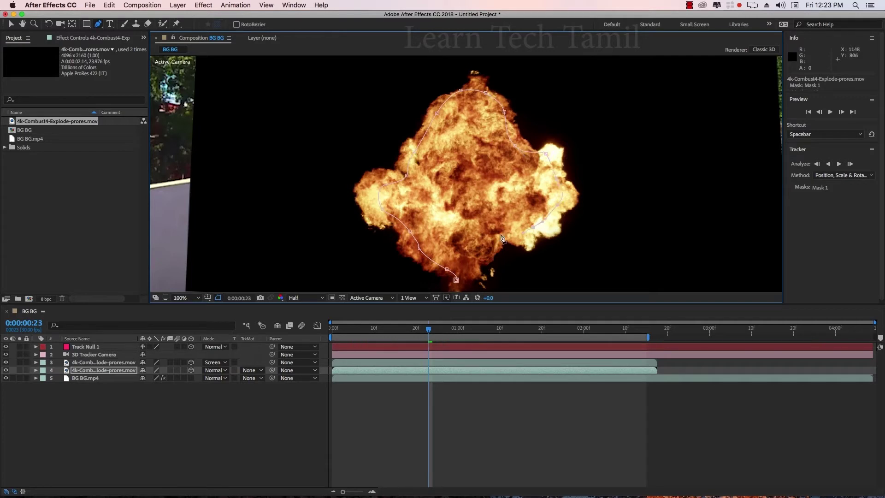
click(479, 255)
click(466, 276)
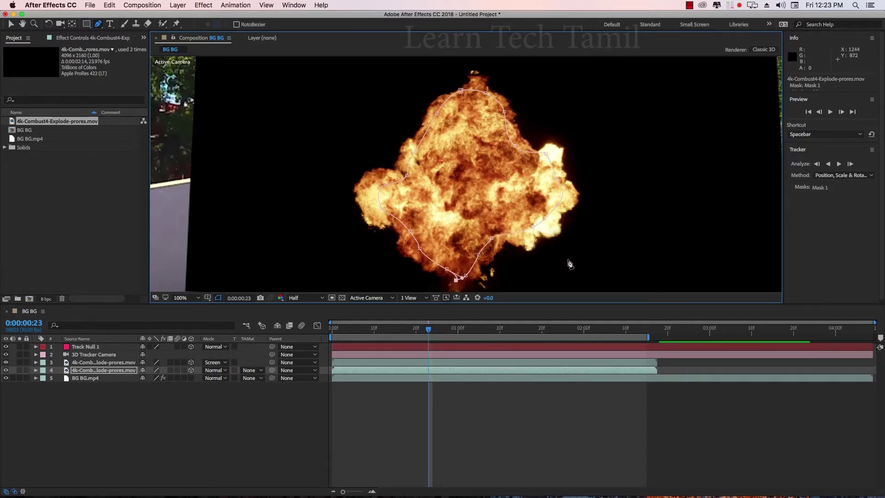
Step: Set the mask's feather to 73 pixels and start keyframing its path at 0:00:00:23
click(36, 370)
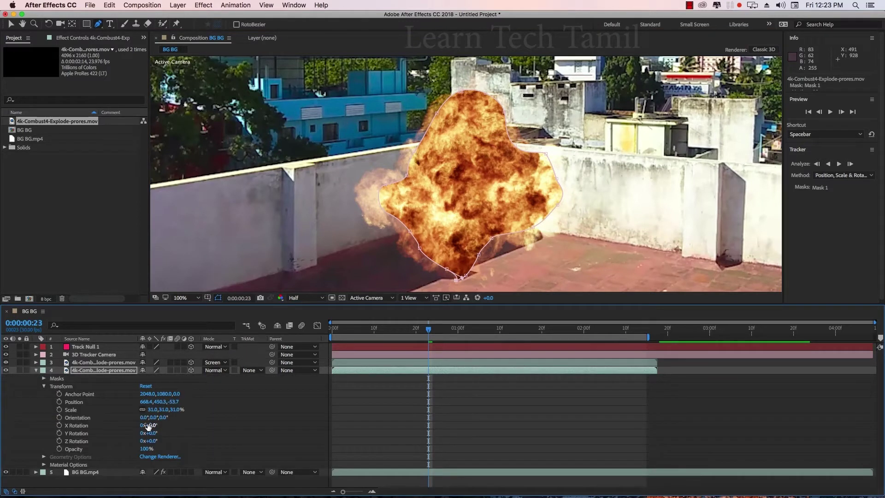
click(44, 387)
click(44, 378)
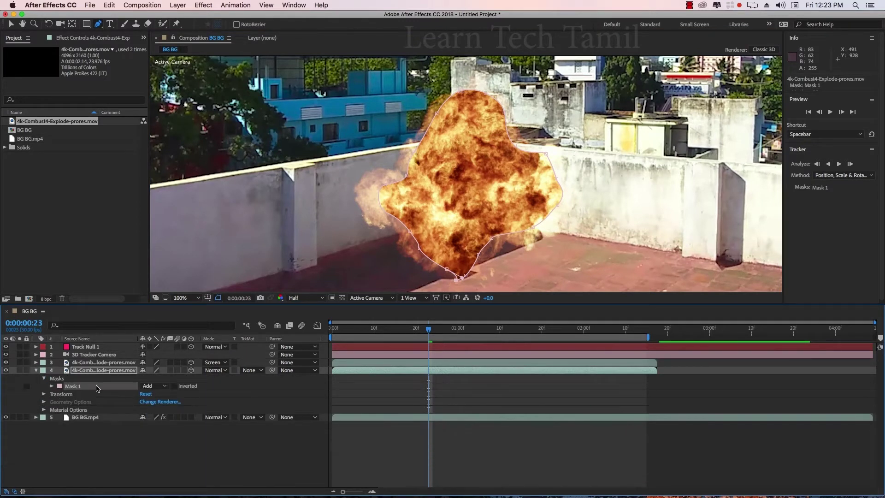
click(52, 386)
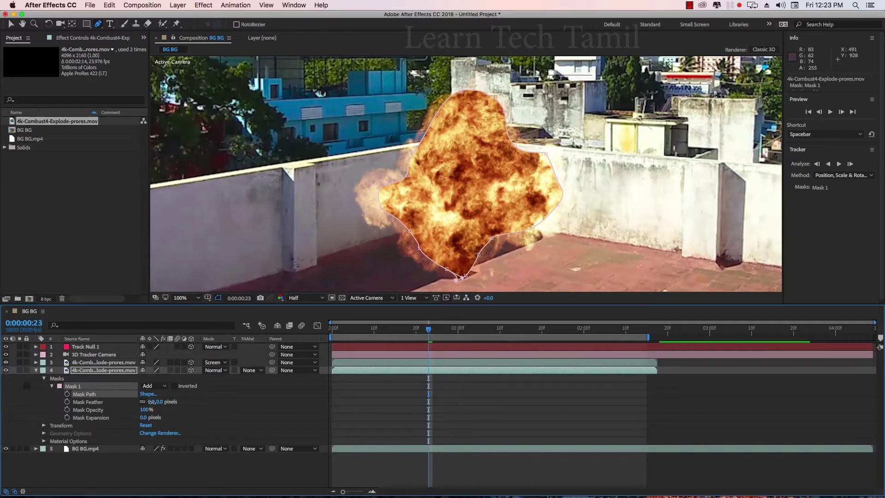
drag(152, 402, 170, 402)
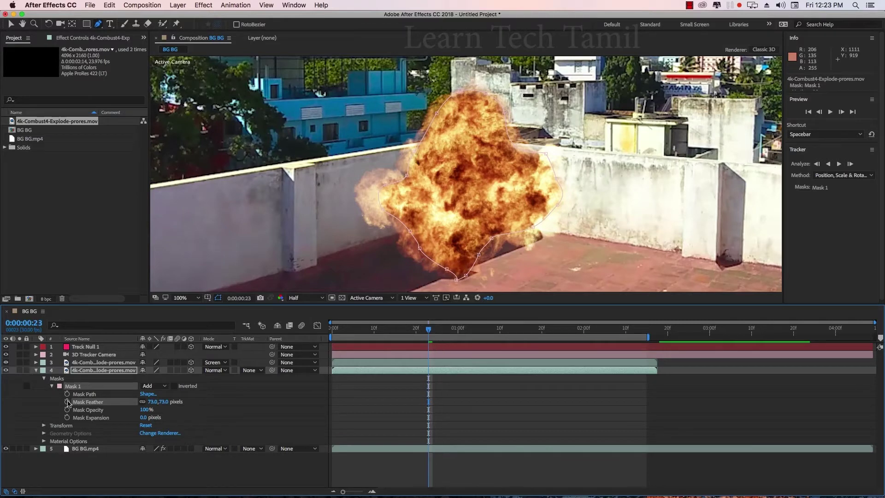
click(67, 394)
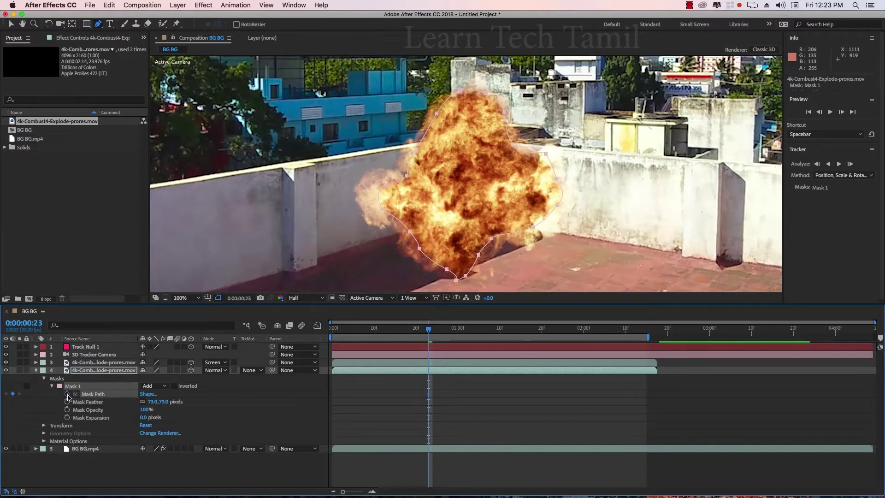
Step: Reshape the mask path at 0:00:00:12 to fit the smaller fireball and exclude the black area around it
drag(425, 331, 383, 331)
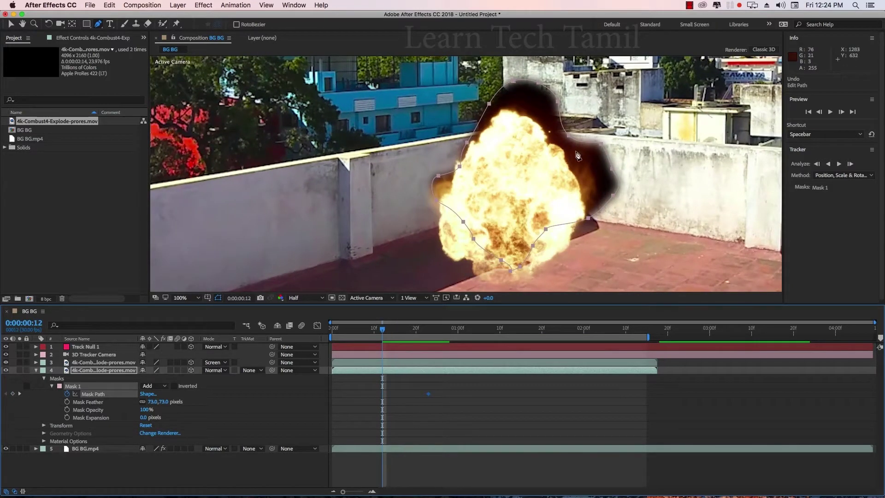
shift+click(568, 135)
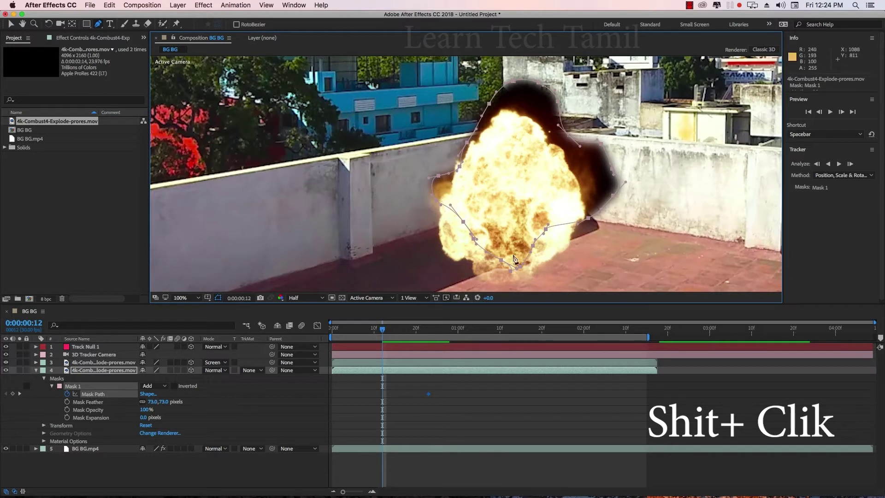
drag(570, 135, 535, 259)
drag(463, 222, 453, 240)
drag(474, 238, 521, 275)
drag(502, 259, 495, 272)
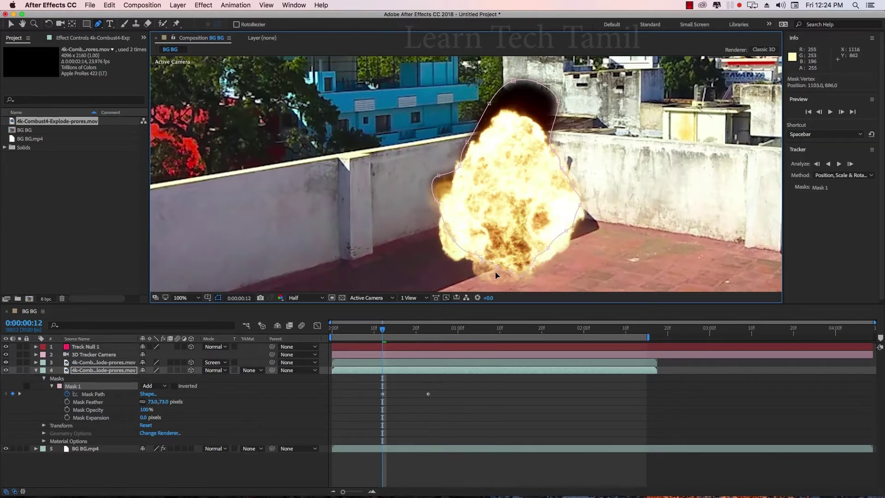
drag(438, 175, 458, 183)
drag(436, 200, 440, 201)
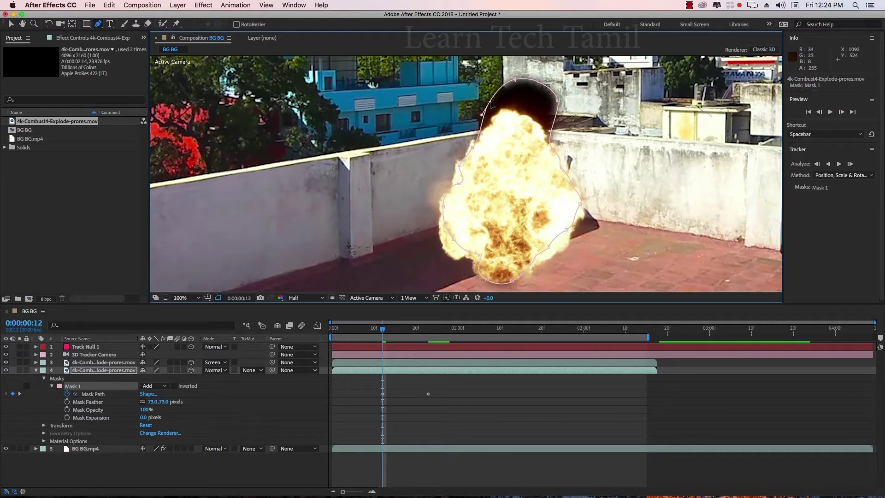
drag(489, 102, 490, 132)
drag(513, 80, 533, 126)
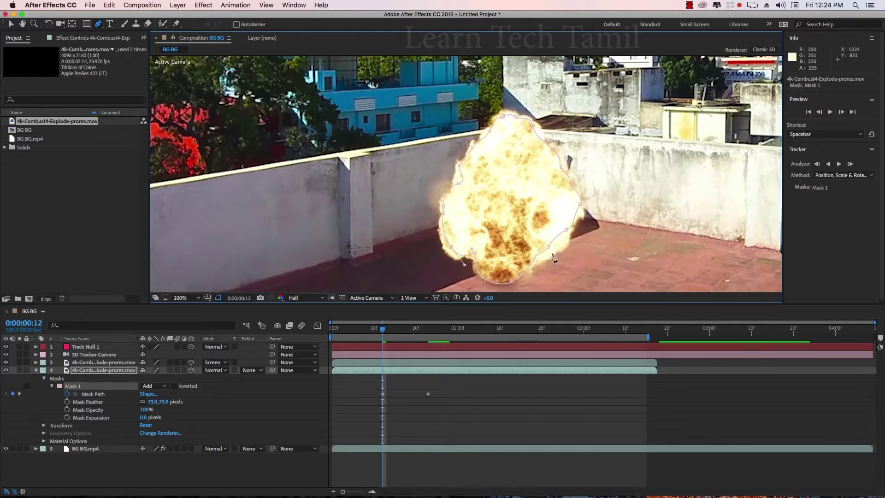
Step: Adjust the mask path's side points at 0:00:00:19 to follow the expanding fireball
drag(382, 329, 415, 332)
drag(400, 189, 386, 192)
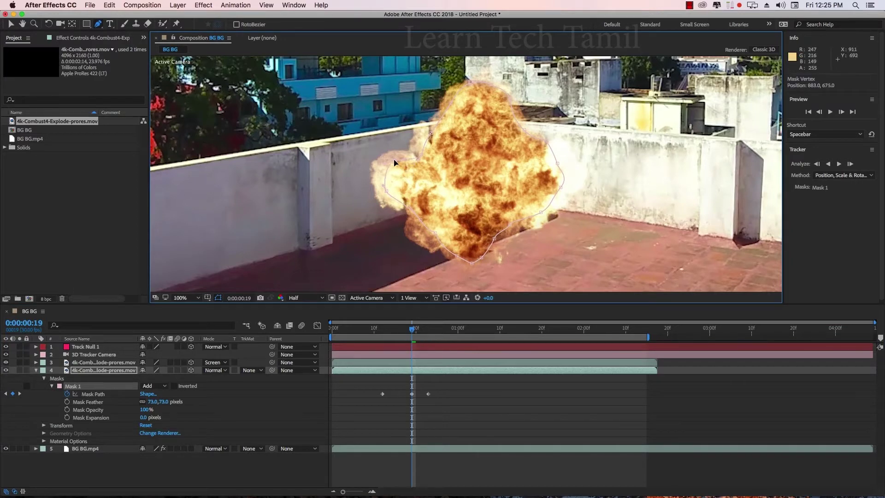
drag(421, 220, 412, 217)
drag(557, 164, 564, 164)
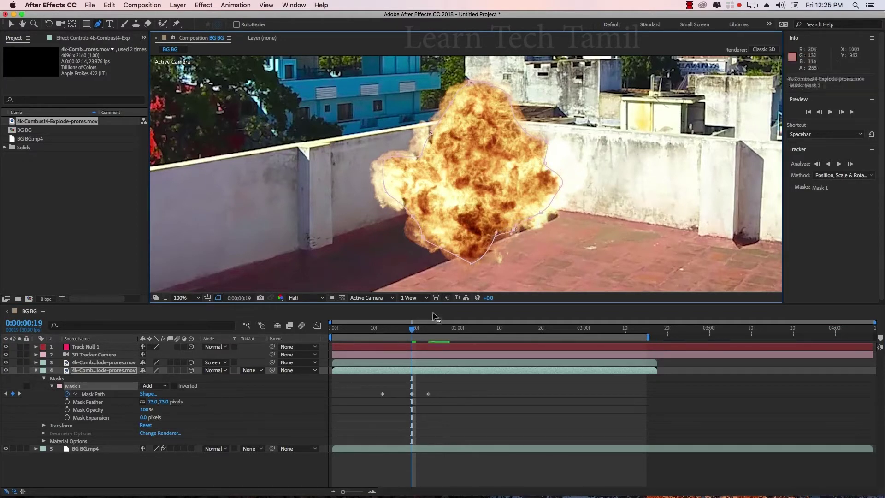
Step: Shrink the mask path at 0:00:00:08 so that it closely surrounds the small early fireball
drag(414, 330, 366, 330)
drag(522, 104, 552, 245)
drag(463, 195, 485, 202)
drag(479, 171, 505, 186)
drag(479, 152, 512, 179)
drag(492, 135, 516, 170)
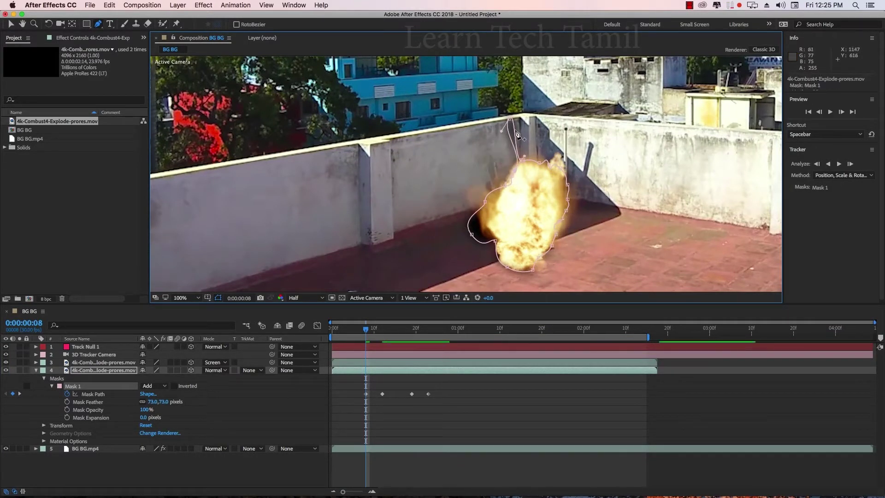
drag(510, 119, 522, 168)
drag(470, 237, 487, 228)
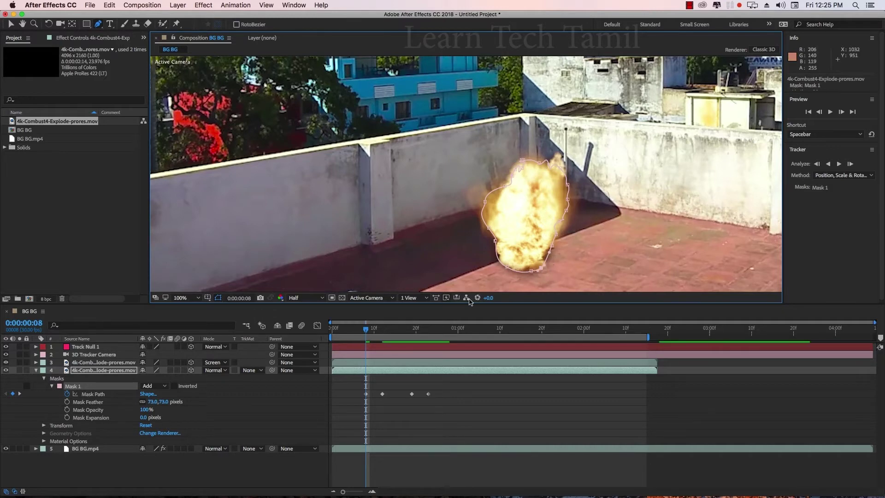
Step: Reshape the left side of the mask path at 0:00:00:07 to fit closely around the small early fireball
mouse_move(366, 330)
mouse_down()
mouse_move(399, 333)
mouse_move(361, 340)
mouse_up()
scroll(553, 231, up, 1)
drag(613, 272, 441, 178)
drag(466, 221, 441, 214)
drag(444, 265, 420, 259)
drag(376, 263, 385, 252)
drag(352, 210, 373, 214)
drag(339, 185, 363, 185)
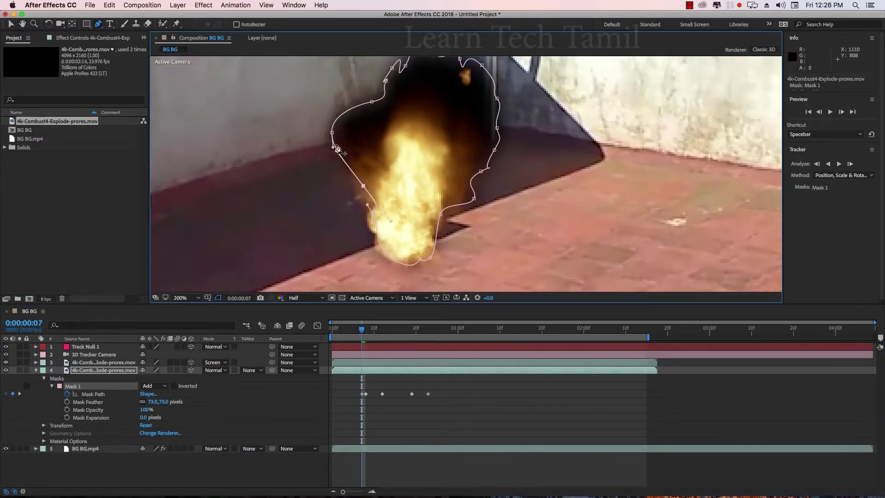
drag(332, 132, 368, 177)
drag(363, 185, 370, 184)
drag(376, 120, 384, 161)
drag(361, 169, 373, 166)
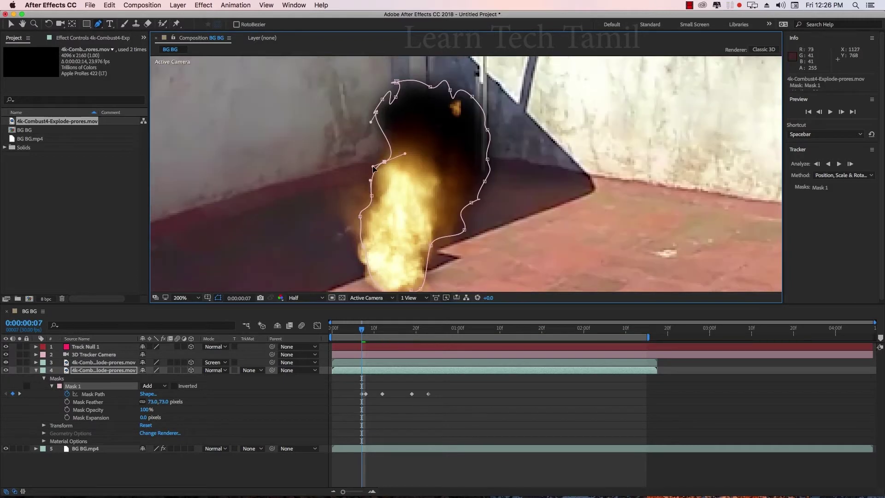
Step: Pull the mask path's top and right-side points in to the flame's edge at 0:00:00:07, excluding the black area
drag(377, 112, 397, 154)
drag(382, 99, 406, 149)
drag(395, 97, 411, 148)
drag(425, 123, 424, 152)
drag(397, 82, 428, 151)
drag(430, 87, 439, 195)
drag(472, 96, 440, 203)
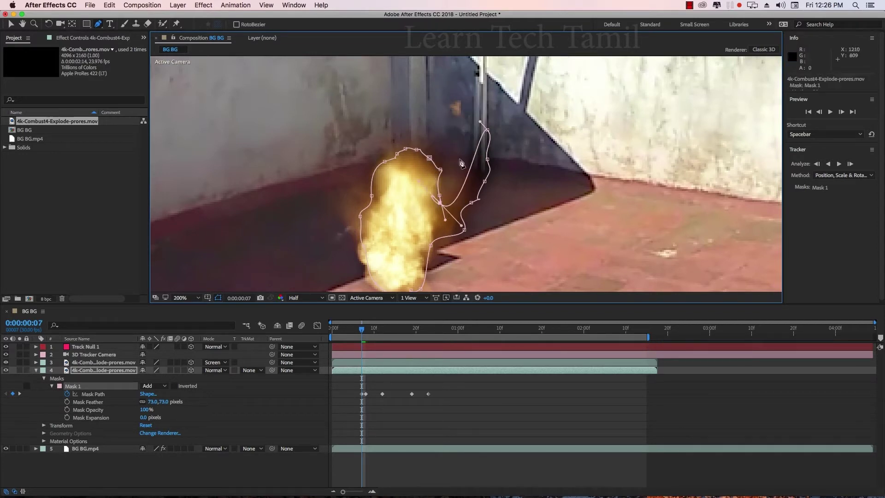
drag(487, 130, 437, 207)
drag(488, 159, 433, 216)
drag(485, 182, 424, 232)
drag(472, 202, 430, 235)
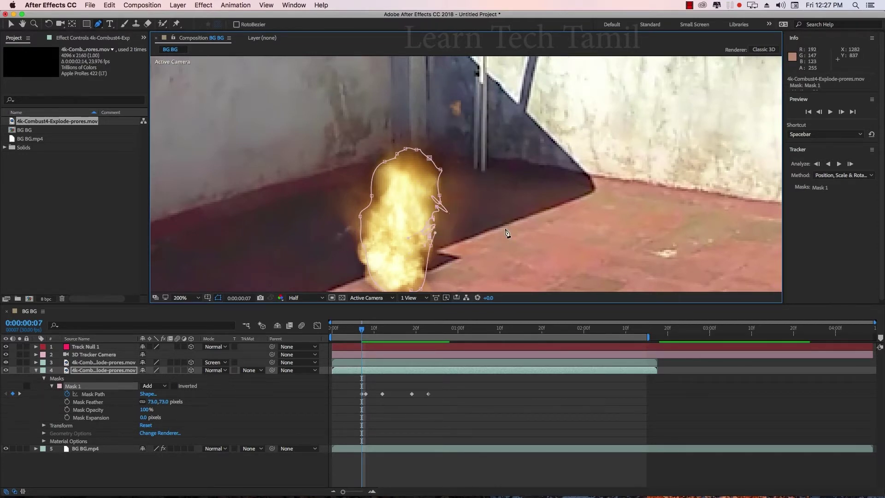
scroll(506, 230, down, 1)
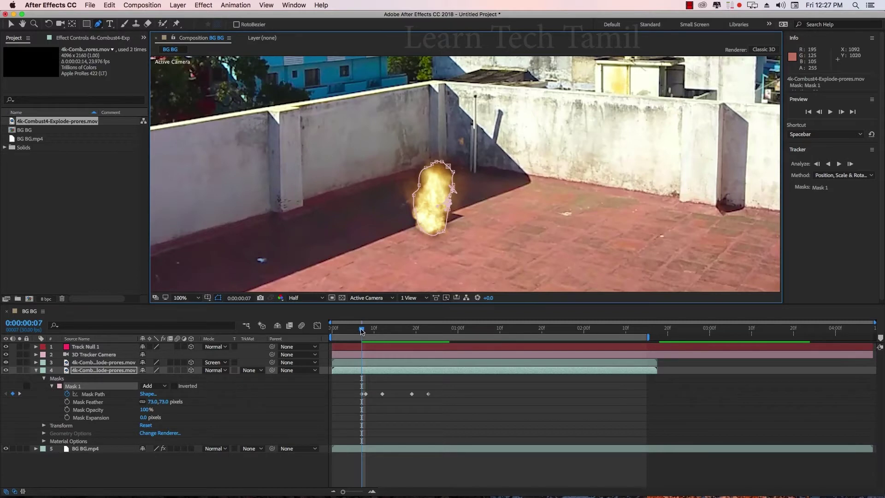
Step: Trim the start of the masked explosion layer to 0:00:00:07 and preview the opening of the blast
drag(362, 330, 357, 333)
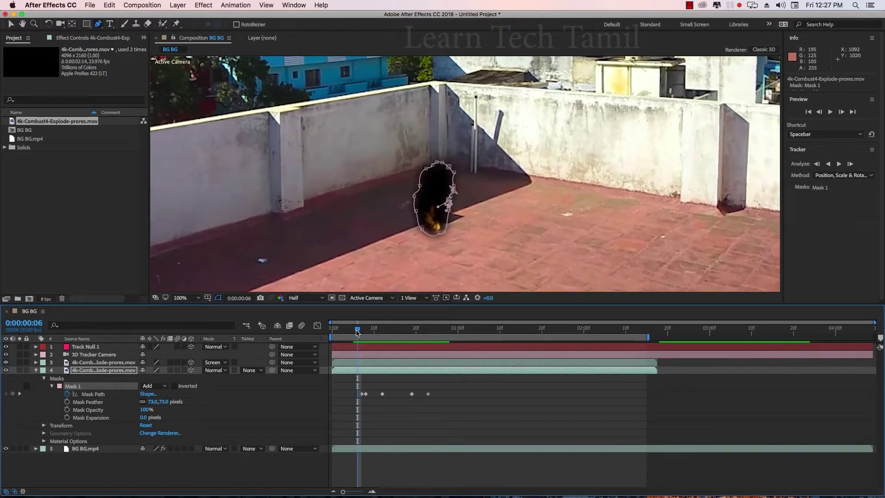
key(space)
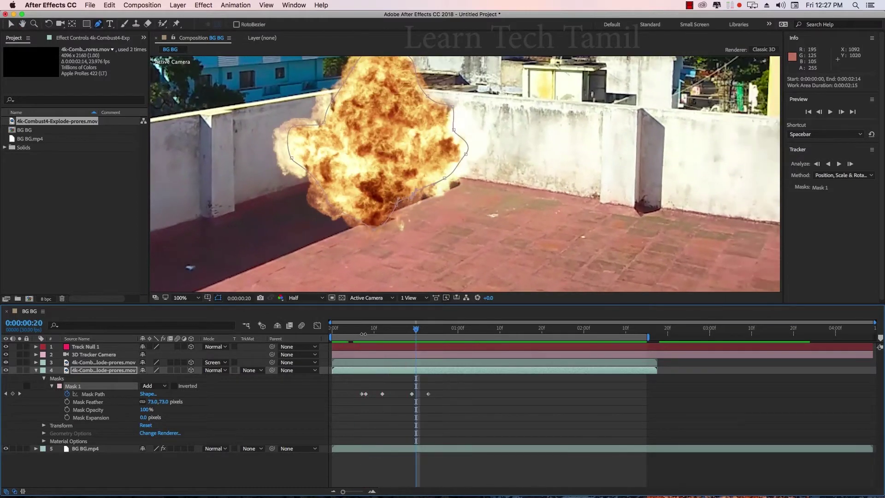
drag(360, 332, 361, 332)
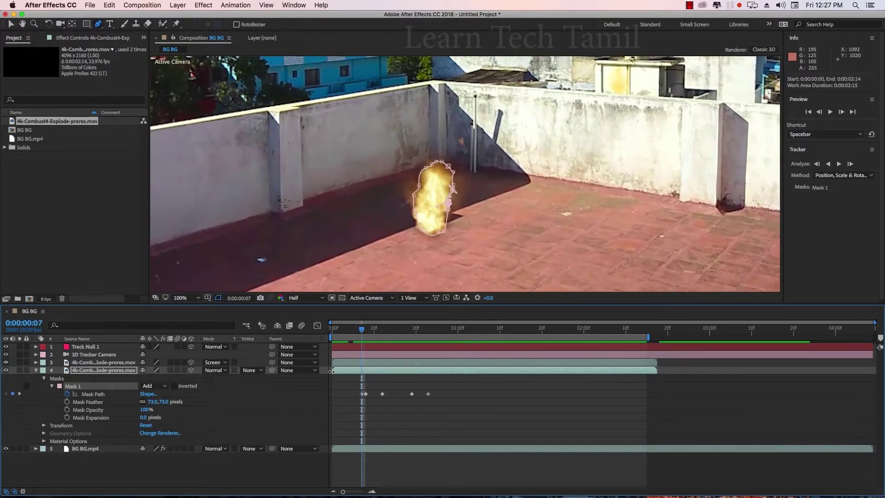
drag(333, 371, 364, 377)
key(space)
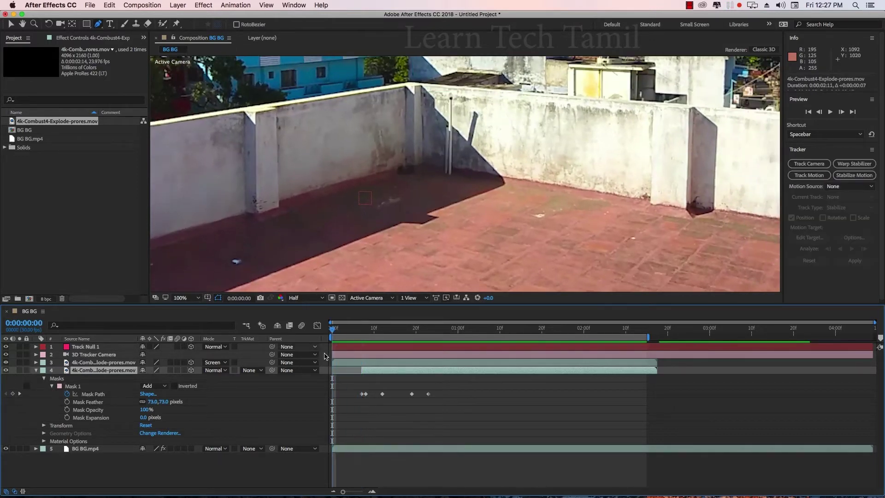
click(366, 331)
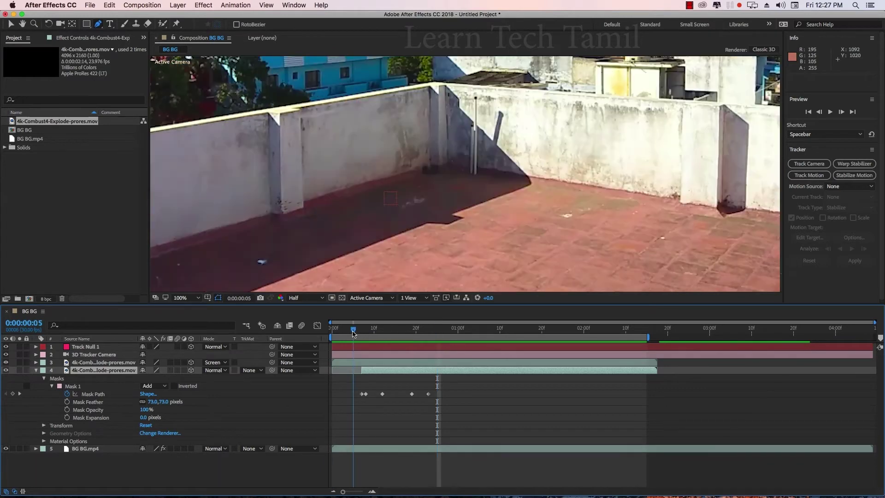
Step: Raise the mask path's lower-edge points and adjust its sides at 0:00:00:28 to follow the rising fireball
drag(366, 334, 430, 346)
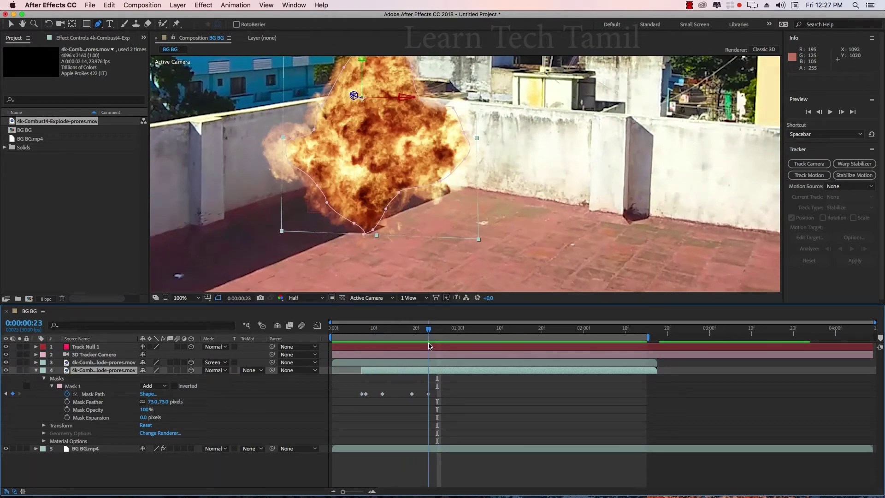
drag(438, 140, 474, 201)
scroll(474, 202, down, 1)
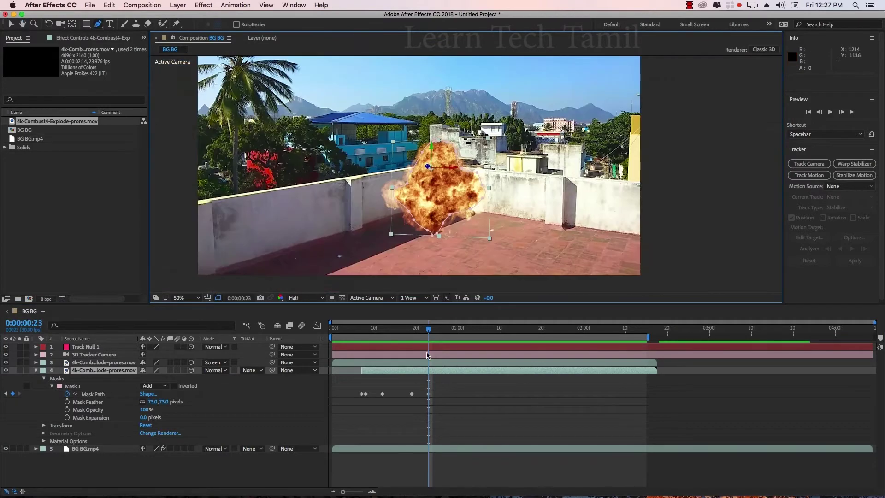
drag(428, 330, 450, 339)
scroll(446, 233, up, 2)
drag(390, 246, 402, 178)
drag(411, 238, 422, 182)
drag(436, 197, 441, 176)
drag(372, 226, 370, 176)
drag(317, 184, 329, 152)
drag(315, 173, 314, 162)
scroll(484, 107, down, 1)
drag(484, 107, 465, 183)
drag(335, 215, 325, 185)
drag(468, 151, 482, 132)
Step: Reshape the upper part of the mask path at 0:00:00:28 around the fireball's peak and preview the animation
scroll(480, 134, up, 1)
drag(392, 76, 395, 211)
drag(317, 199, 307, 167)
drag(272, 274, 258, 267)
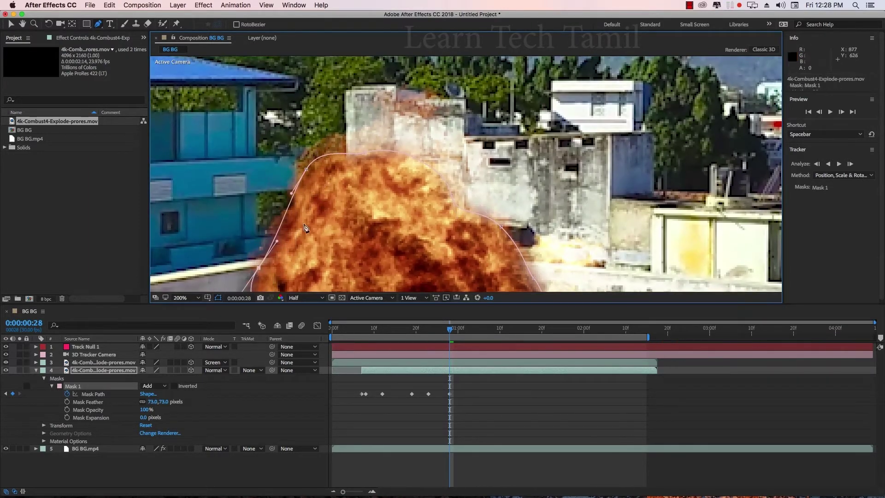
drag(364, 153, 360, 136)
drag(431, 164, 447, 118)
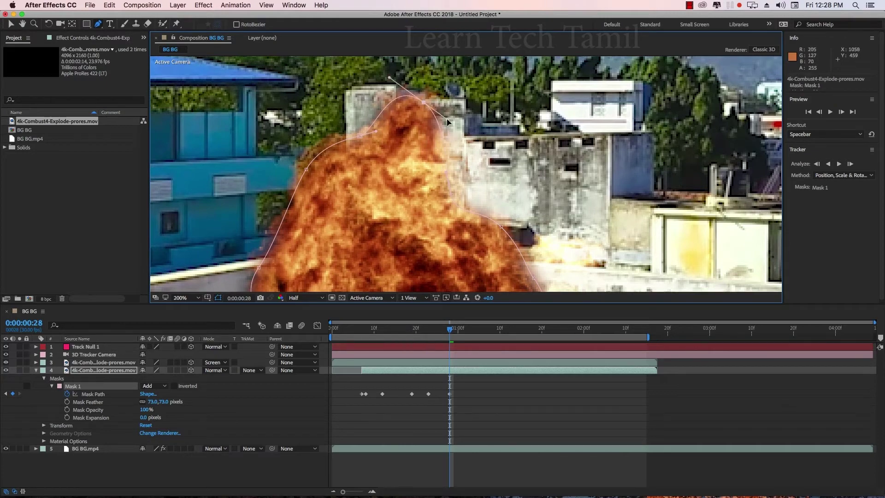
key(space)
scroll(458, 206, down, 1)
key(space)
Step: Tighten the lower and side points of the mask path at 0:00:01:00 to the fireball's underside
mouse_move(457, 329)
mouse_down()
mouse_move(467, 331)
mouse_move(458, 335)
mouse_up()
scroll(415, 254, up, 1)
drag(417, 253, 424, 111)
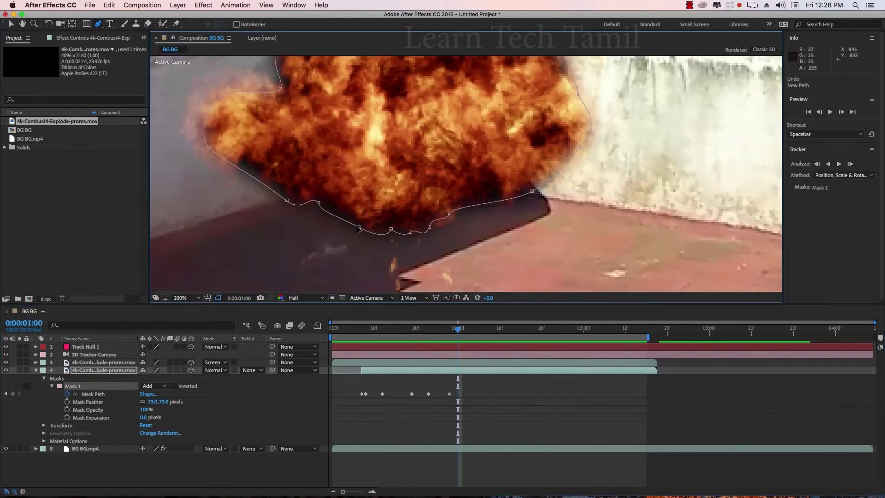
drag(355, 231, 364, 214)
drag(297, 208, 289, 175)
drag(208, 147, 214, 138)
drag(398, 235, 434, 220)
drag(533, 191, 530, 164)
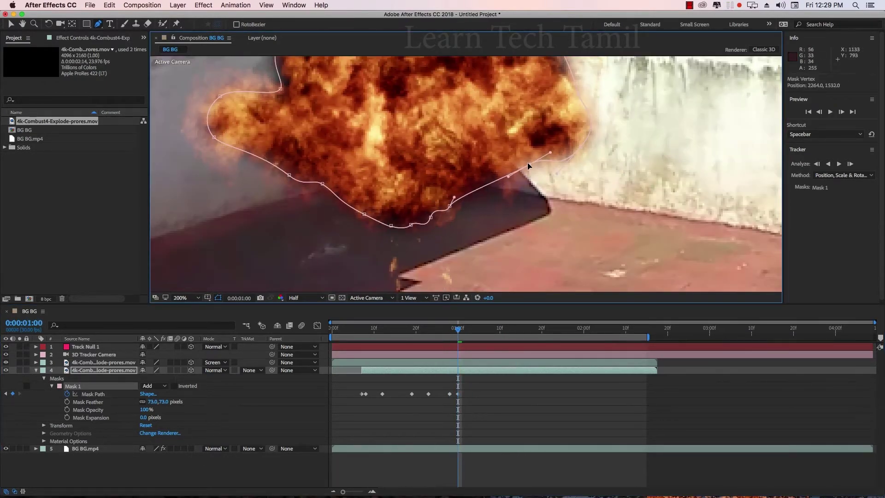
Step: Adjust the upper outline of the mask path at 0:00:01:00 to match the flames and preview the motion
scroll(521, 167, down, 1)
drag(479, 115, 457, 226)
drag(477, 187, 472, 189)
drag(434, 144, 440, 134)
drag(400, 133, 388, 117)
scroll(388, 119, down, 1)
key(space)
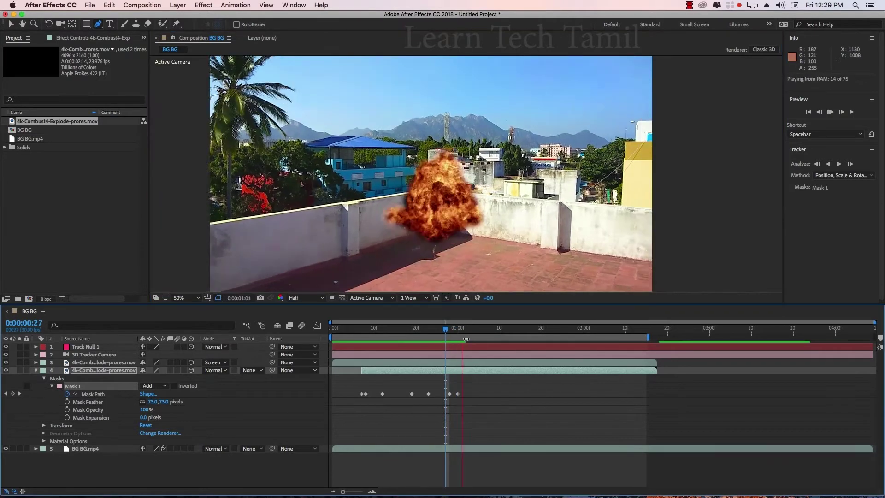
Step: Reshape the right and lower-right portions of the mask path at 0:00:01:09 to exclude the black area below the fireball
drag(458, 329, 495, 330)
scroll(451, 194, up, 1)
drag(414, 226, 414, 171)
drag(452, 211, 486, 217)
scroll(474, 147, up, 1)
scroll(492, 196, up, 1)
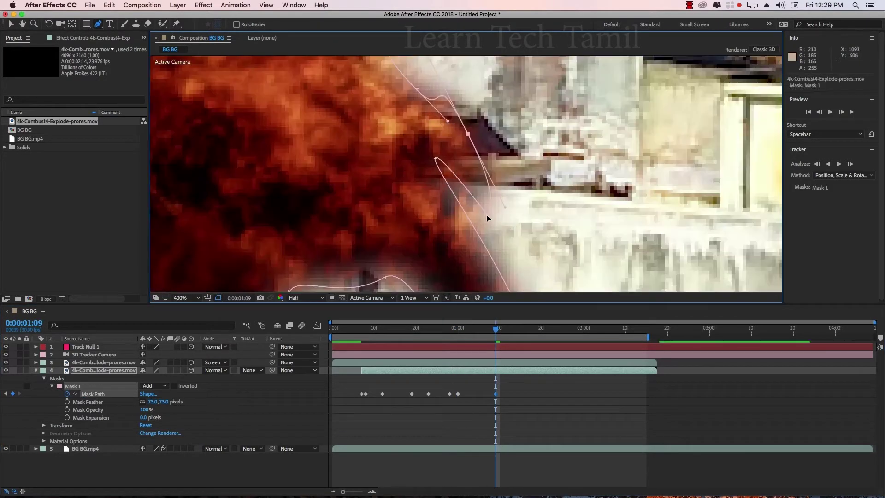
drag(435, 162, 450, 123)
scroll(450, 123, down, 1)
drag(493, 240, 438, 134)
drag(378, 189, 573, 119)
drag(553, 145, 535, 97)
drag(500, 245, 492, 87)
drag(520, 244, 512, 82)
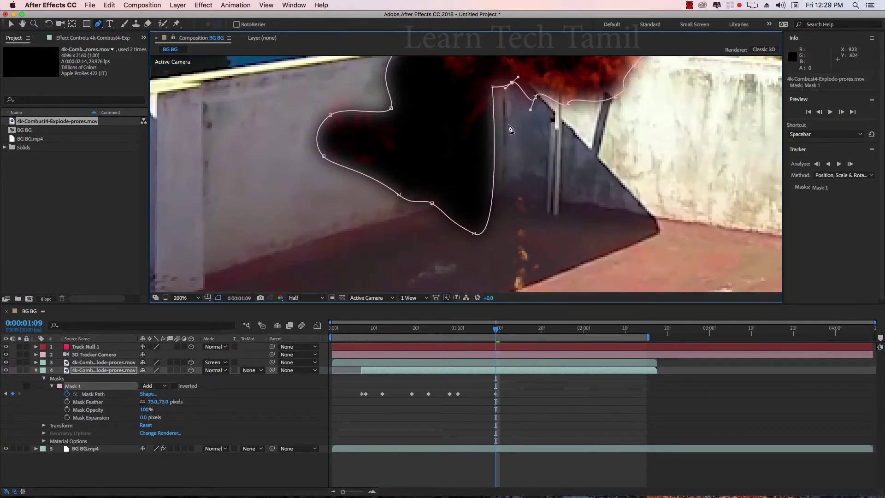
Step: Move the mask path's remaining lower-left points up to the fireball's underside at 0:00:01:09
scroll(511, 84, down, 1)
drag(382, 141, 399, 134)
drag(376, 176, 405, 146)
drag(346, 179, 414, 152)
drag(342, 200, 418, 154)
drag(379, 220, 425, 159)
drag(417, 239, 430, 163)
Step: Add a mask path correction between the 0:00:01:00 and 0:00:01:09 keyframes to follow the fireball's edge
key(space)
drag(490, 329, 475, 330)
mouse_move(378, 189)
mouse_down()
mouse_move(403, 183)
mouse_move(413, 264)
mouse_move(372, 176)
mouse_up()
Step: Refine the right side of the mask path at 0:00:01:09 to fit the fireball's bulging edge
key(Page_Down)
key(Page_Down)
key(Page_Down)
key(Page_Down)
key(Page_Down)
drag(413, 159, 409, 114)
scroll(442, 166, up, 1)
drag(457, 178, 502, 145)
drag(516, 194, 505, 143)
drag(484, 143, 527, 164)
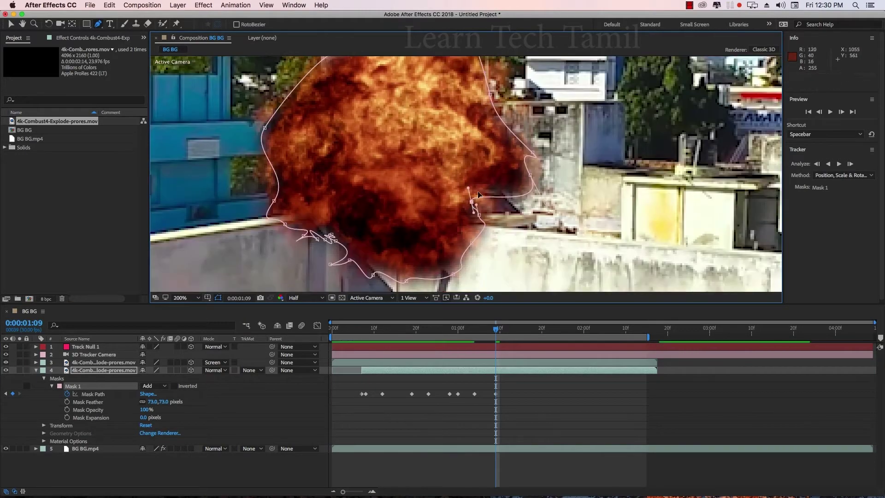
scroll(479, 241, down, 1)
Step: Raise the mask path's left and lower-edge points at 0:00:01:22 to the bottom of the rising smoke and flames
drag(496, 330, 550, 341)
scroll(449, 196, down, 1)
scroll(444, 199, up, 1)
scroll(370, 182, up, 1)
drag(296, 104, 309, 80)
drag(304, 176, 330, 99)
drag(314, 200, 347, 101)
drag(331, 213, 397, 95)
drag(361, 213, 500, 105)
drag(478, 237, 504, 94)
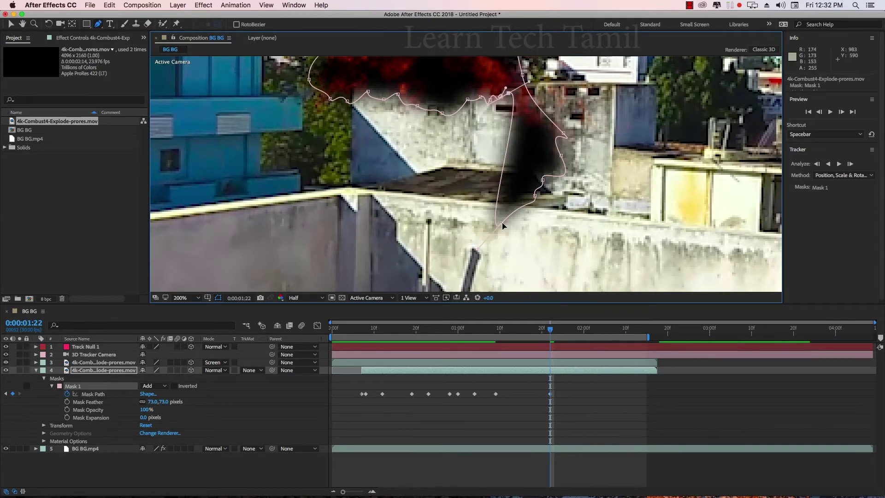
Step: Gather the mask path's lower-right points at the fireball's lower-right edge at 0:00:01:22, excluding the dark area over the buildings
drag(502, 223, 509, 87)
drag(535, 196, 512, 91)
drag(543, 181, 515, 87)
drag(561, 156, 518, 83)
drag(563, 133, 520, 80)
scroll(523, 93, down, 1)
Step: Reshape the top and side corners of the mask path at 0:00:01:22 to enclose the fading fireball
click(550, 331)
drag(550, 331, 550, 330)
scroll(474, 138, up, 1)
drag(474, 139, 478, 211)
scroll(478, 194, down, 1)
drag(480, 158, 521, 127)
drag(424, 187, 451, 140)
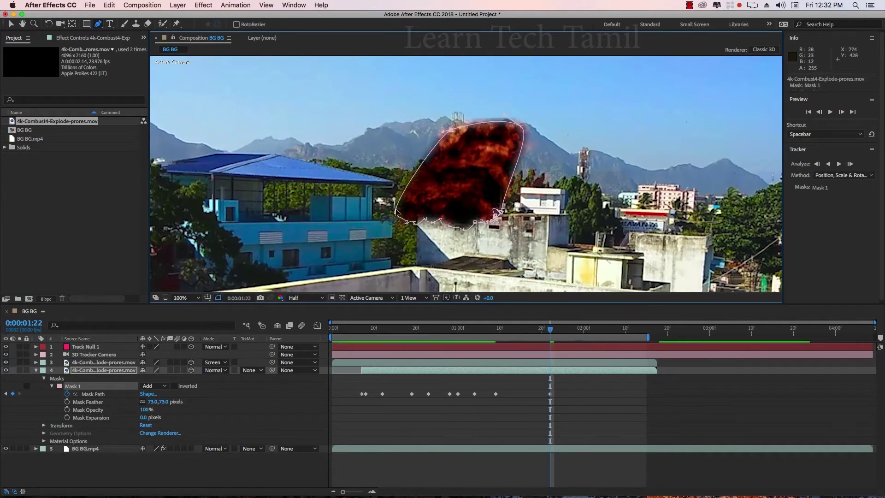
drag(396, 213, 390, 207)
drag(521, 126, 509, 134)
Step: Keyframe the mask opacity from 100% at 0:00:01:12 to 0% at 0:00:01:22 and preview the fade-out
mouse_move(498, 330)
mouse_down()
mouse_move(563, 342)
mouse_move(509, 330)
mouse_up()
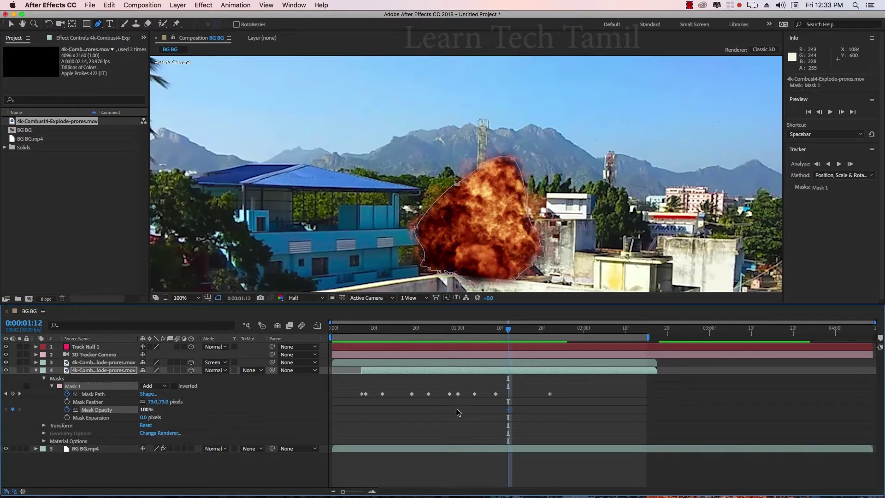
drag(514, 332, 550, 337)
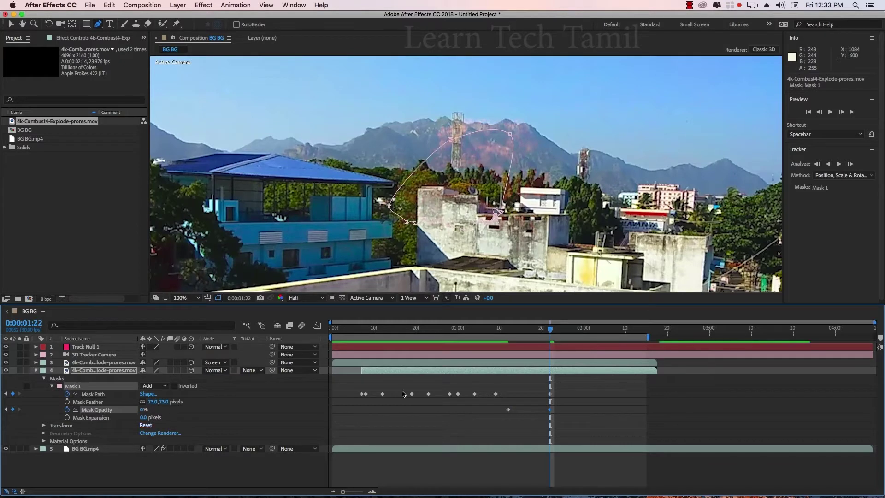
click(495, 329)
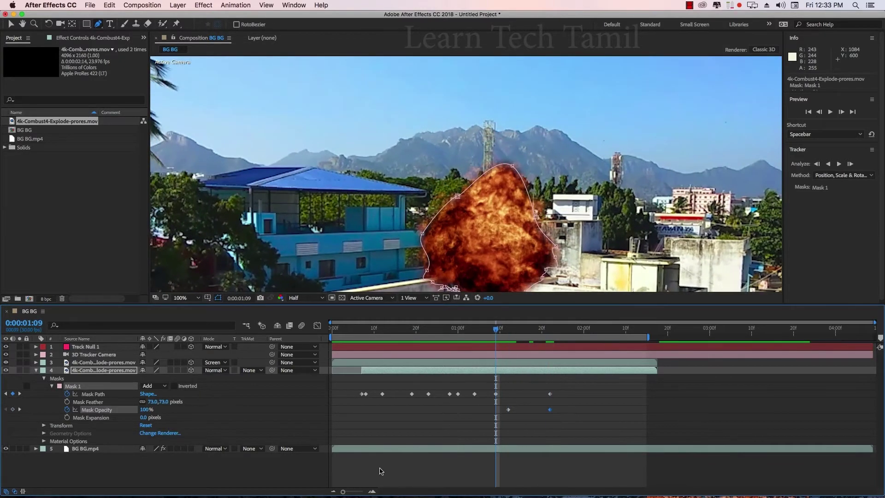
click(288, 482)
key(space)
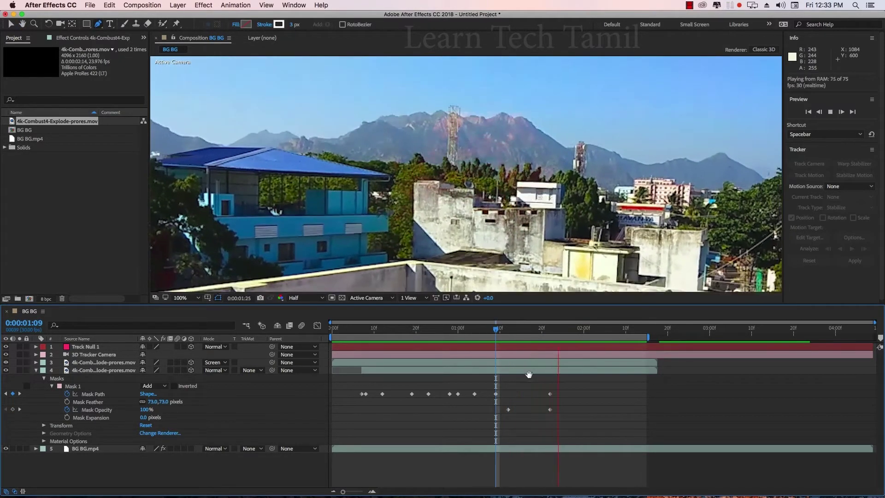
key(space)
Step: Review the full explosion in the whole frame, checking how the masked blast blends with the terrace
drag(569, 331, 466, 331)
scroll(507, 196, down, 1)
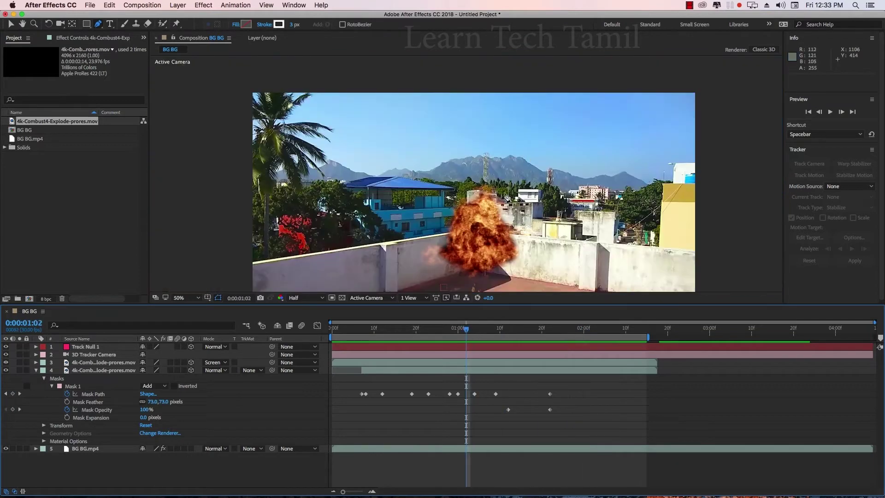
scroll(507, 197, down, 1)
drag(503, 217, 508, 198)
scroll(507, 230, up, 1)
drag(506, 246, 508, 230)
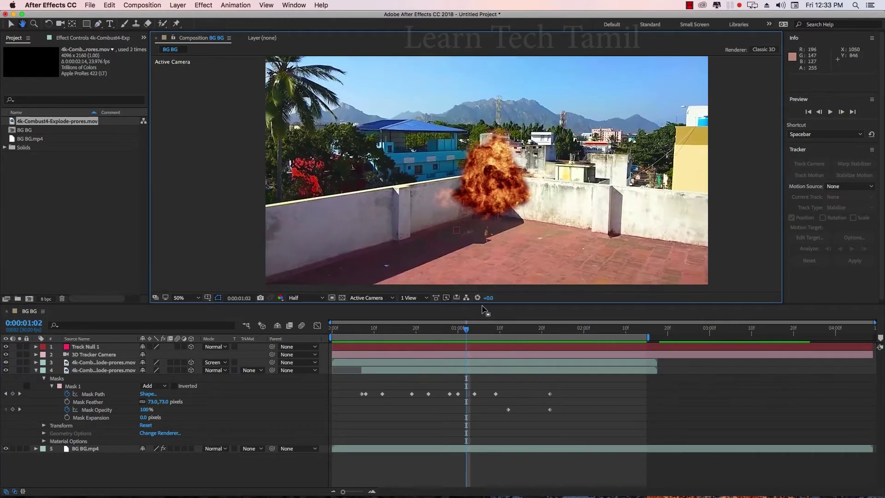
key(space)
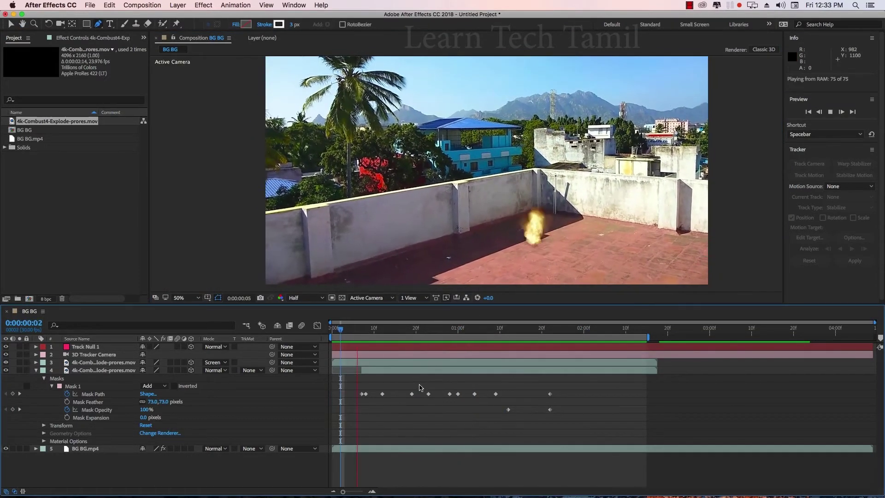
key(space)
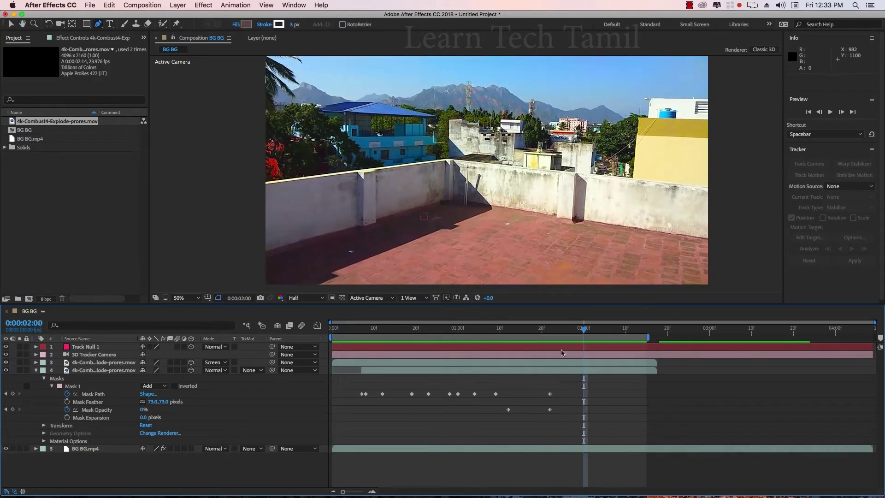
Step: Set the feather of the masked explosion layer's mask to 154 pixels
drag(584, 328, 492, 345)
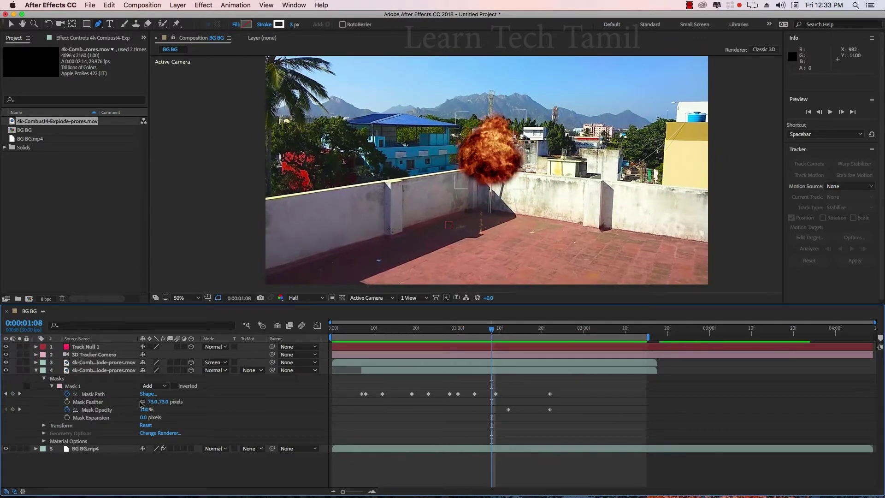
click(84, 394)
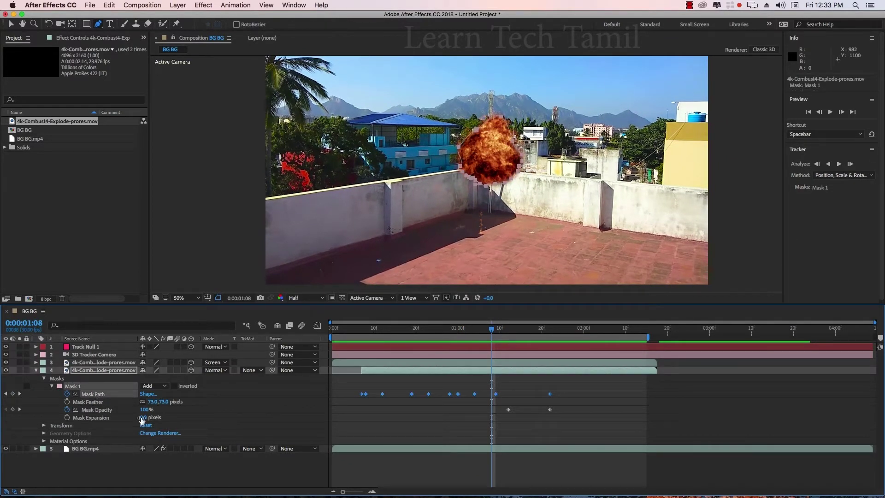
drag(152, 402, 190, 402)
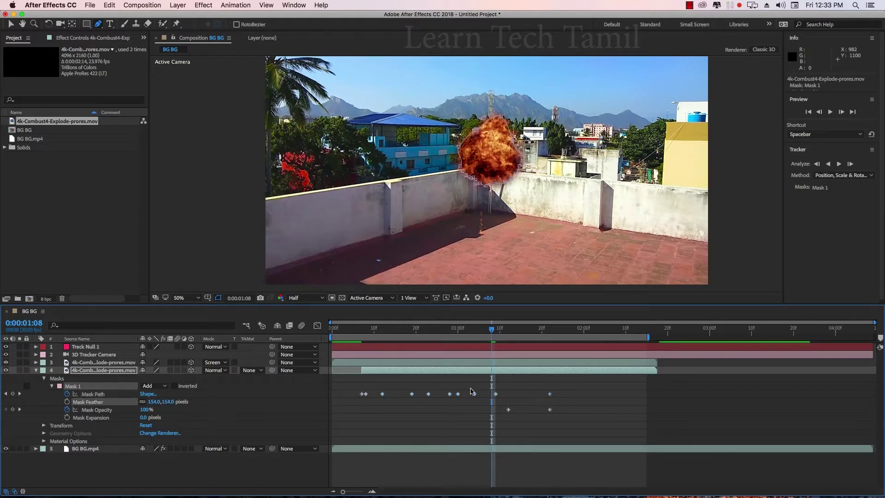
Step: Preview the explosion with the softened mask edge and collapse the masked layer's properties
click(307, 472)
key(space)
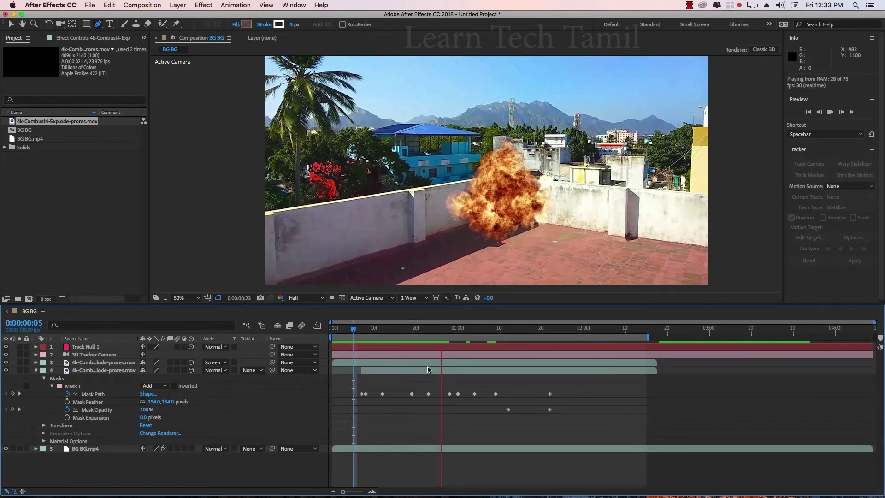
key(space)
click(36, 370)
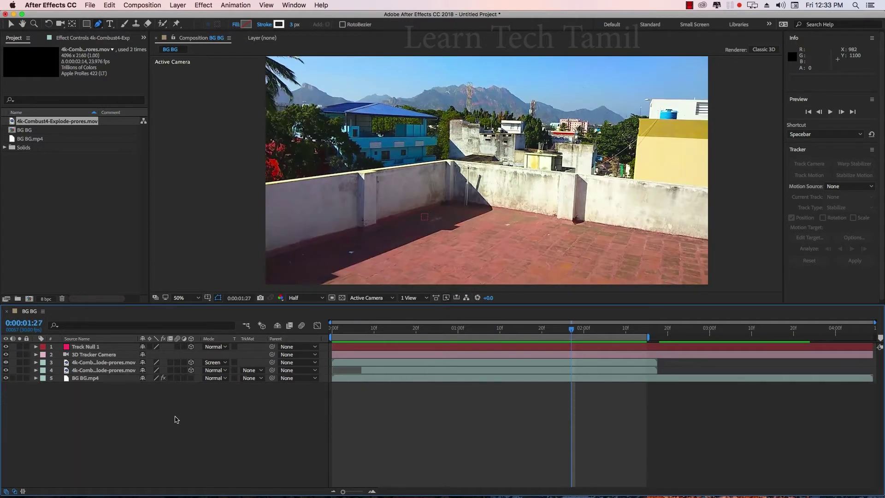
Step: Try the Screen blending mode on the masked explosion layer at 0:00:00:24 and undo the change
drag(392, 330, 432, 332)
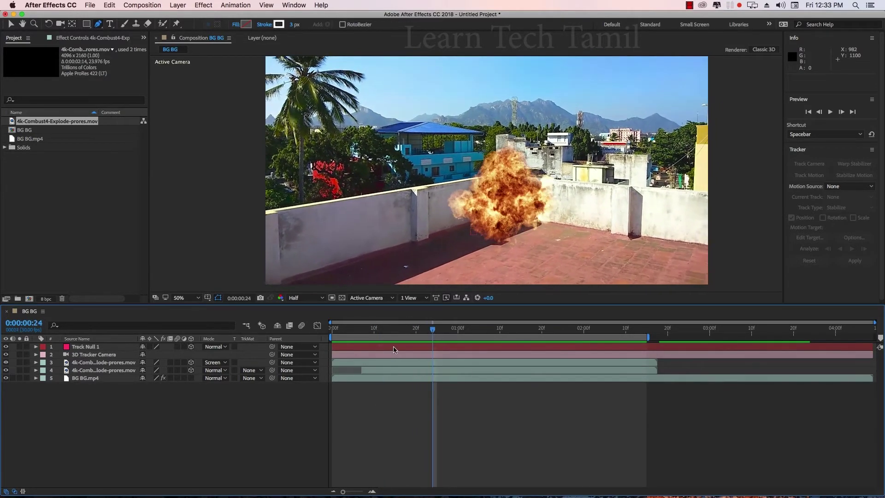
click(101, 371)
click(215, 370)
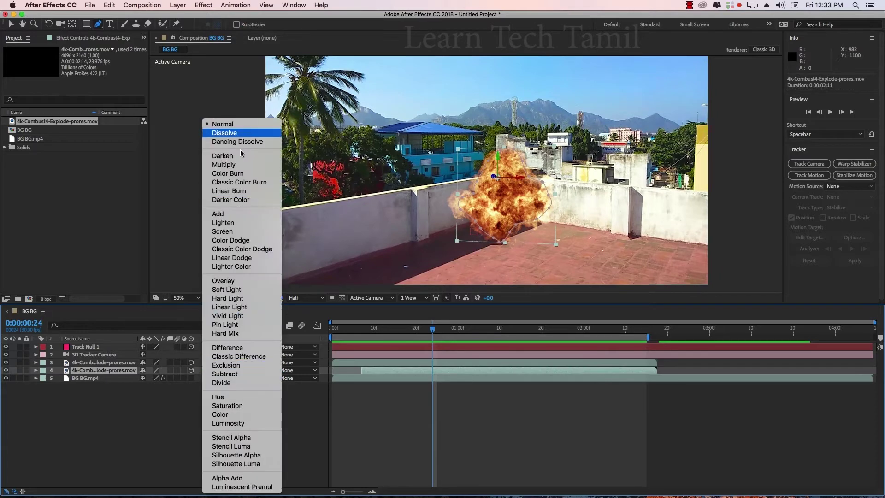
click(223, 232)
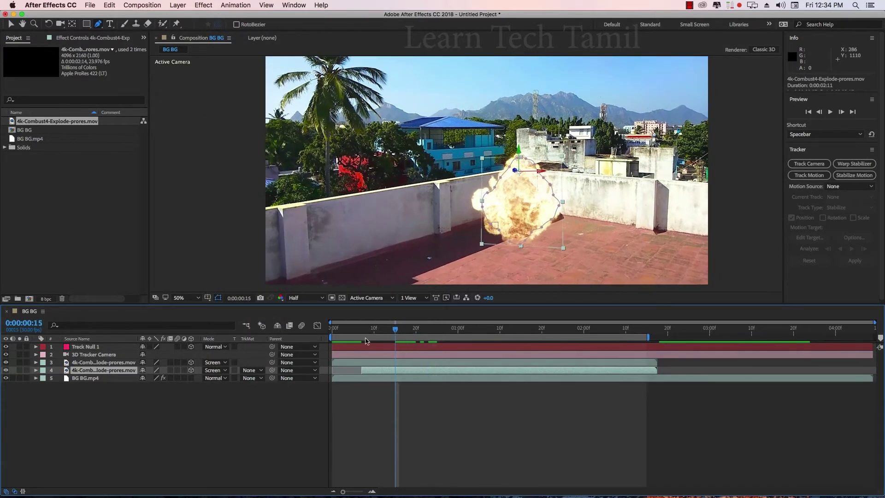
key(super+z)
drag(433, 330, 403, 330)
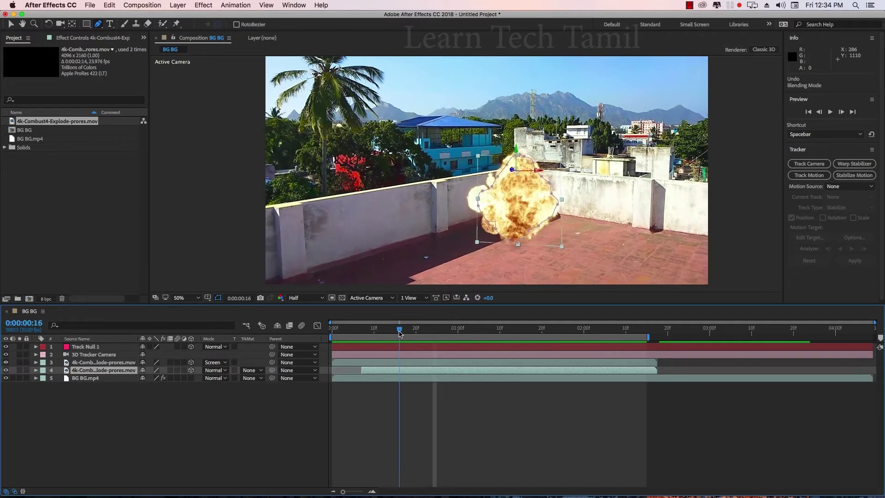
Step: Duplicate the unmasked explosion layer and set the upper copy's blending mode to Add
super+click(97, 364)
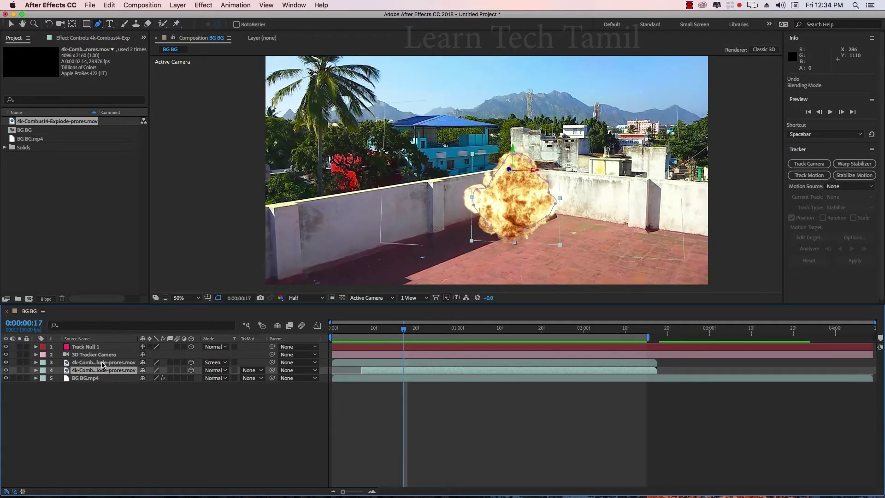
click(103, 364)
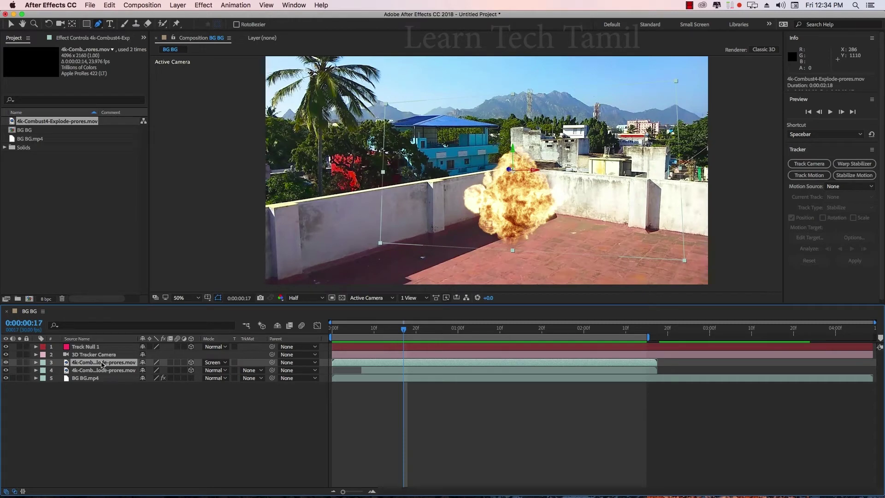
key(super+d)
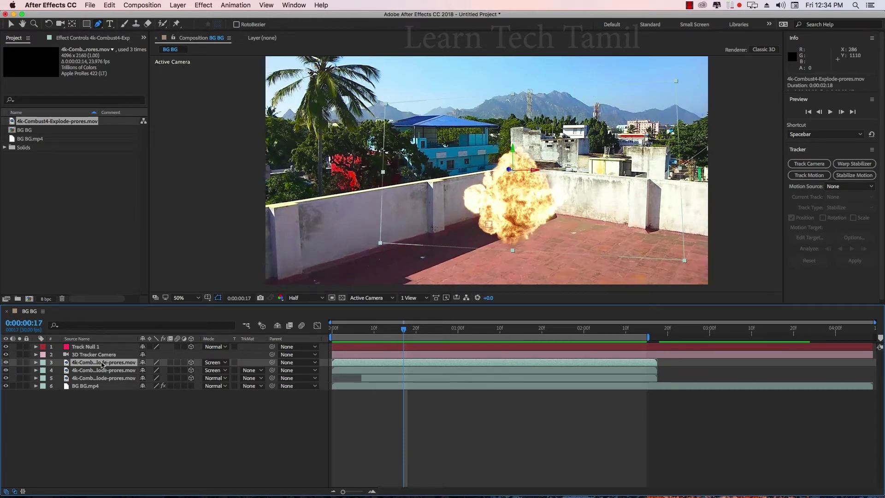
click(492, 328)
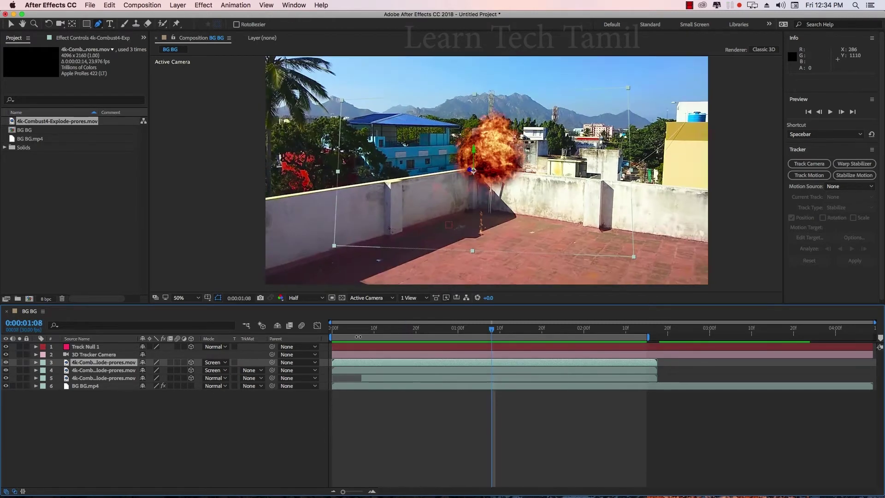
click(215, 362)
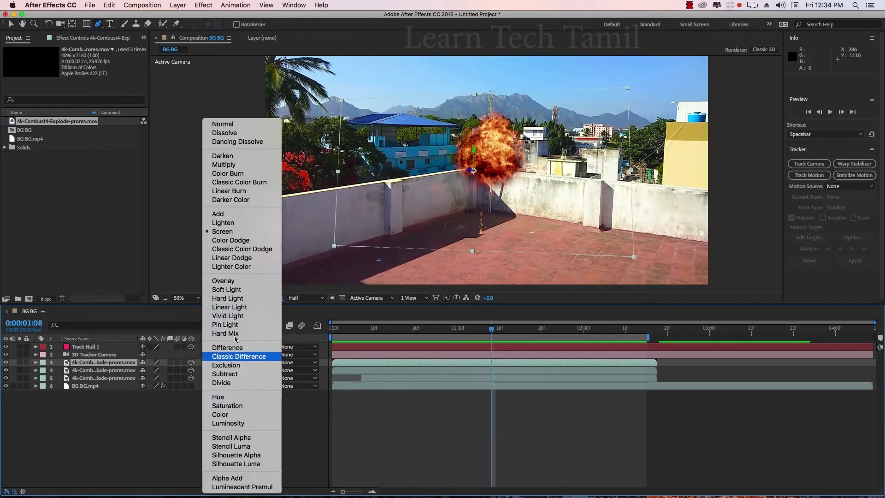
click(237, 215)
Step: Preview the composition from the first frame to check how the added explosion copy brightens the blast
click(365, 328)
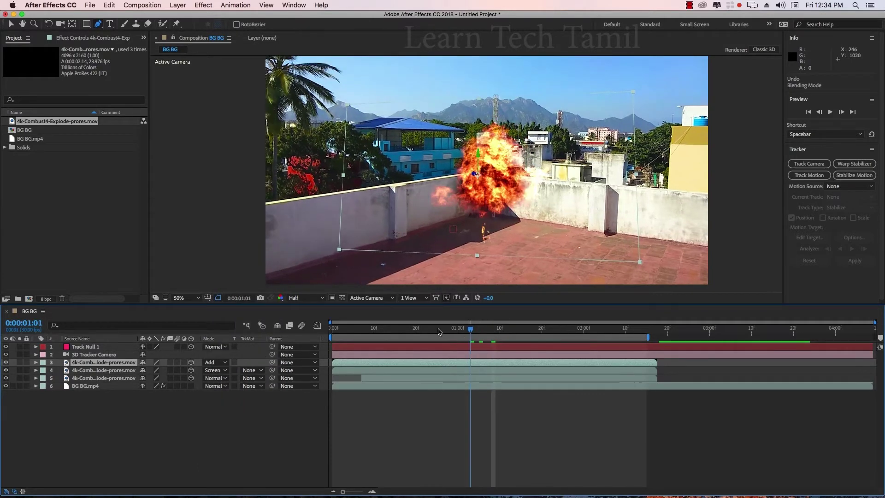
key(Home)
click(282, 448)
key(space)
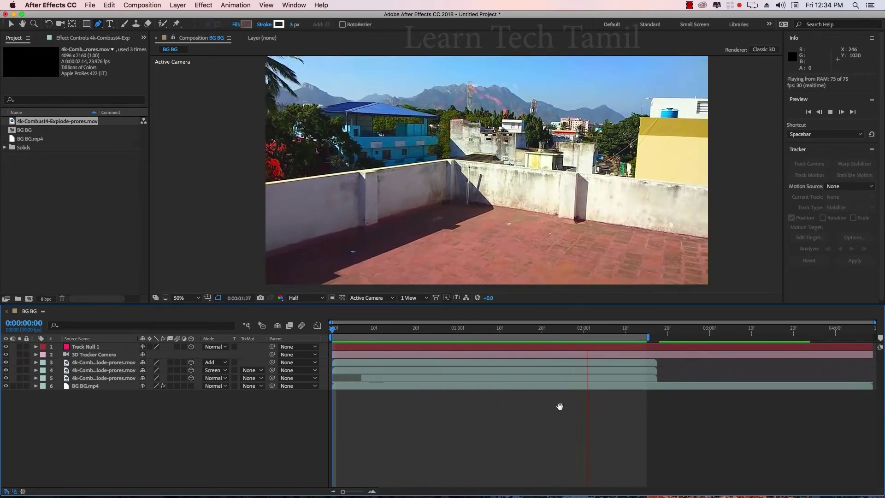
key(space)
drag(621, 336, 450, 339)
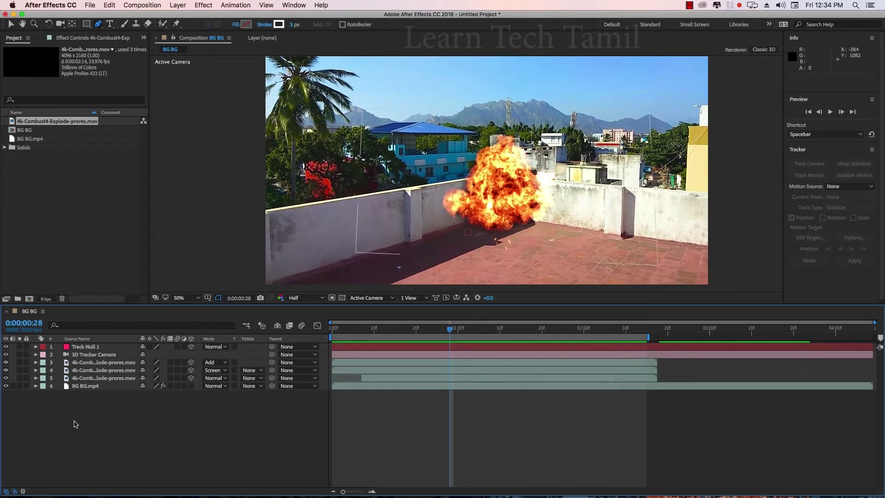
Step: Find the Stylize Glow effect and apply it to the topmost explosion layer
click(84, 363)
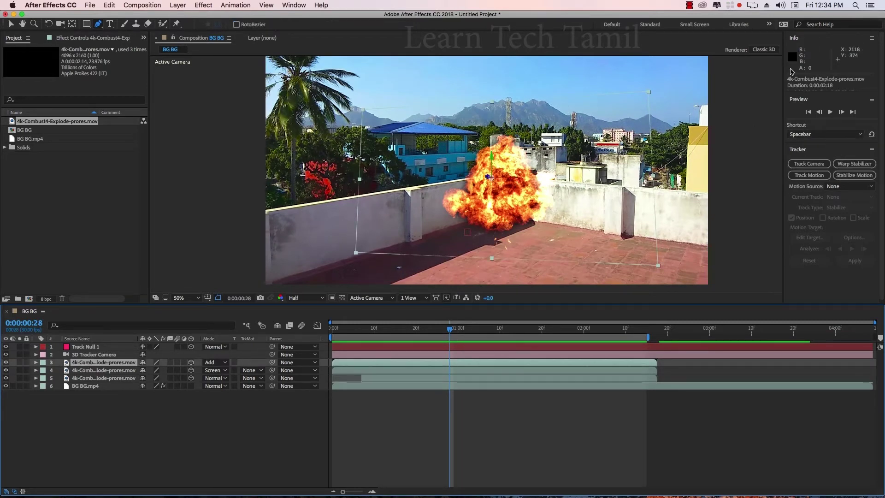
click(769, 24)
click(792, 75)
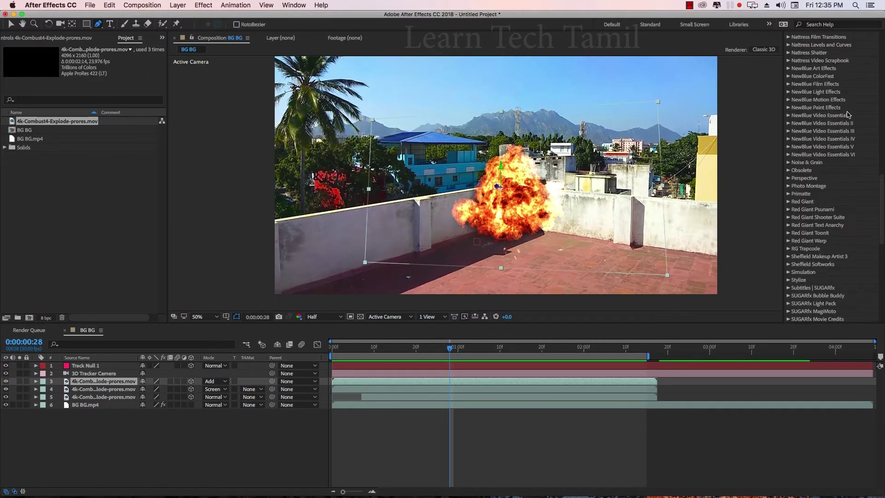
click(825, 161)
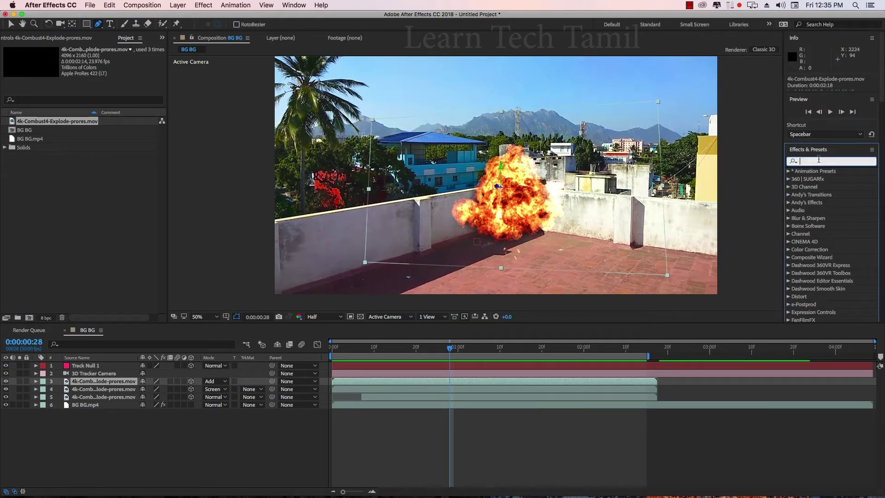
text(Glow)
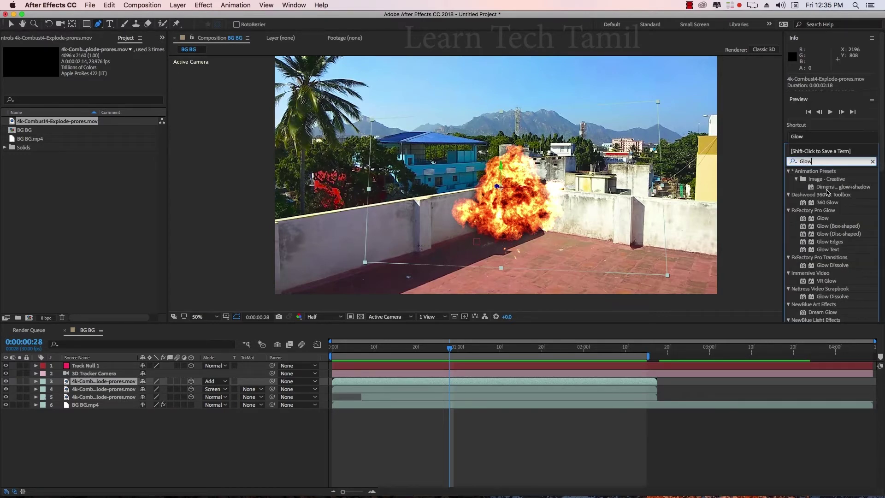
scroll(827, 191, down, 6)
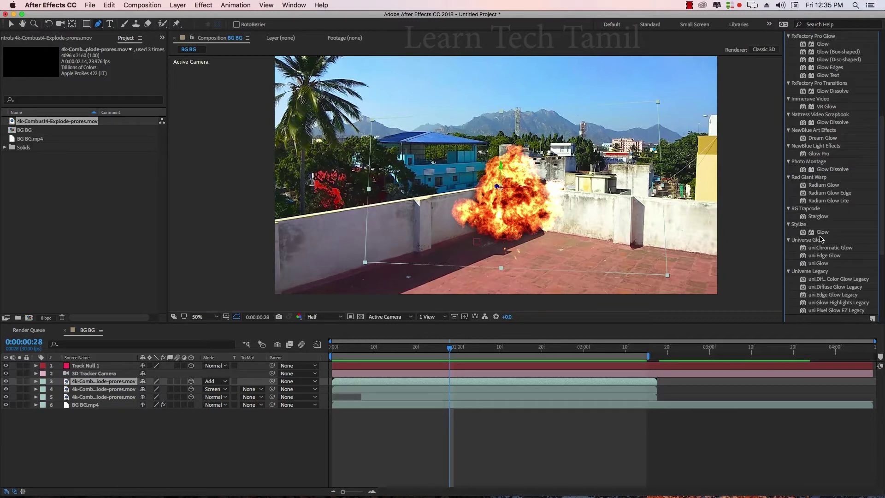
drag(823, 232, 100, 385)
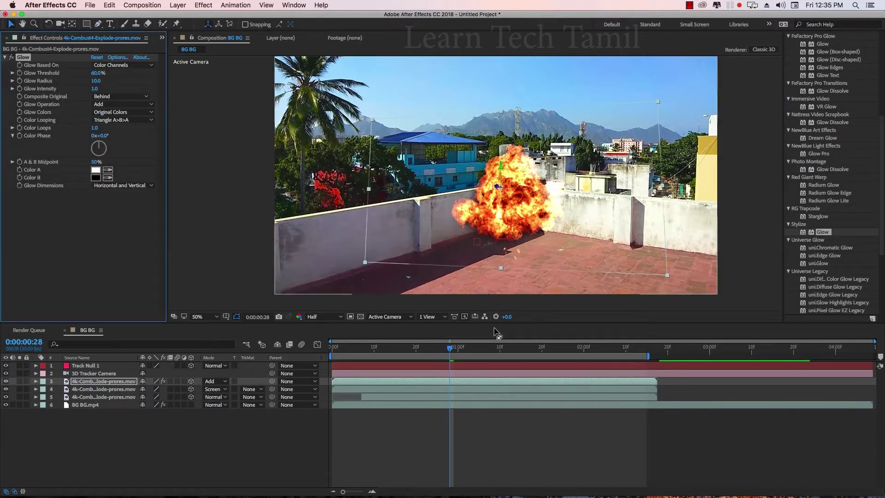
Step: Set the Glow effect's intensity to 2, radius to 20 and threshold to 50%
drag(452, 353, 439, 348)
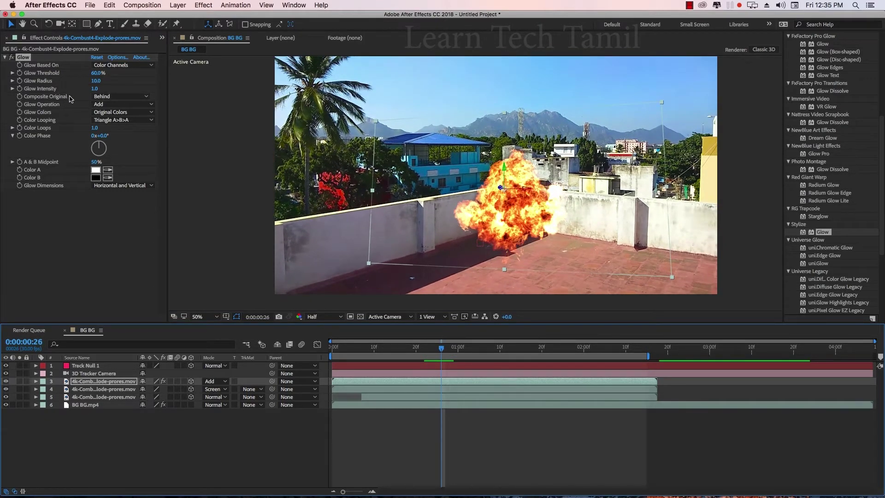
click(95, 88)
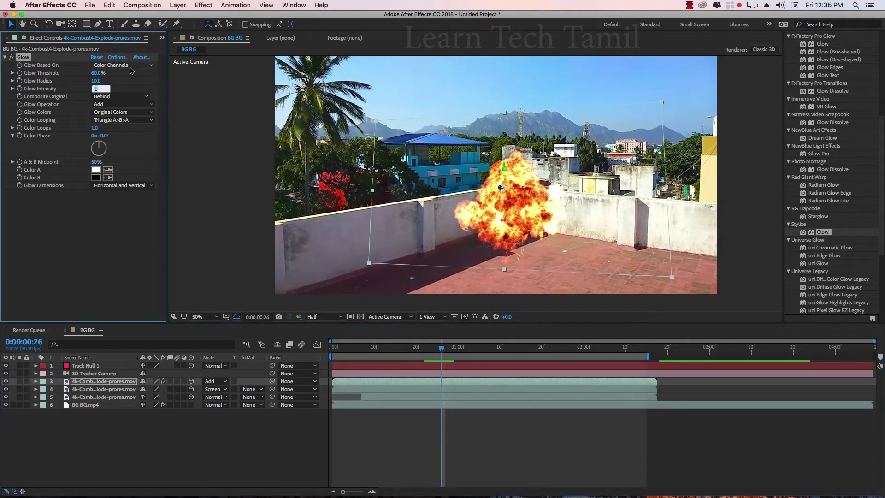
key(Return)
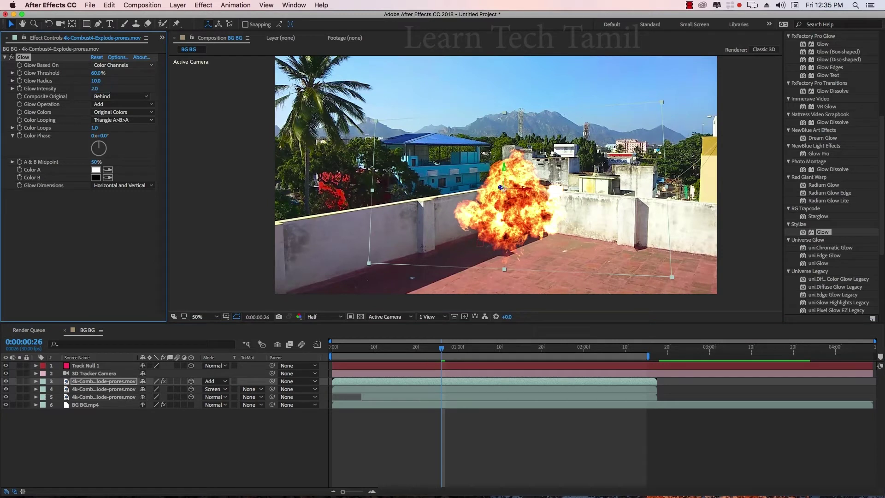
click(96, 82)
key(Return)
click(98, 73)
text(50)
key(Return)
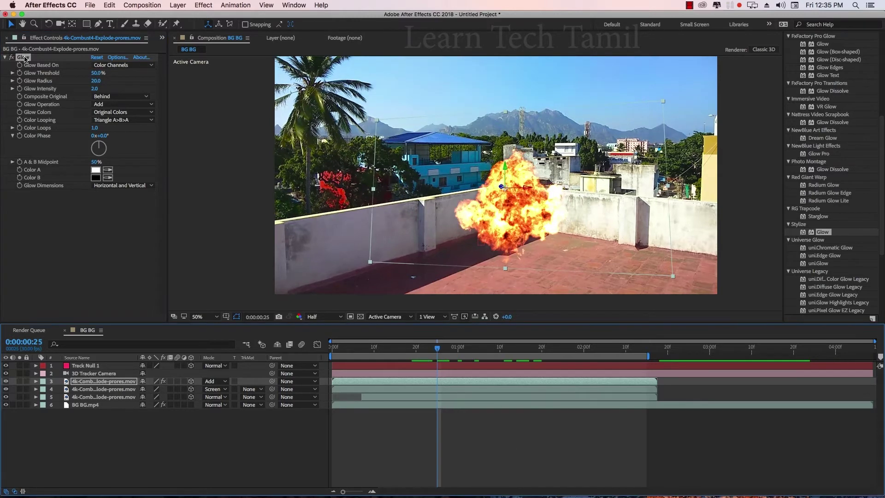
Step: Duplicate the Glow effect and set the copy's radius to 700
click(25, 57)
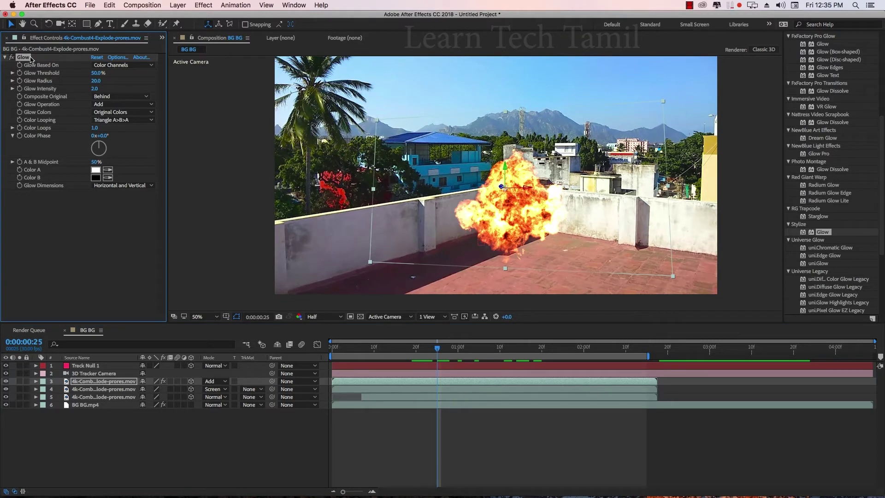
key(super+d)
click(98, 205)
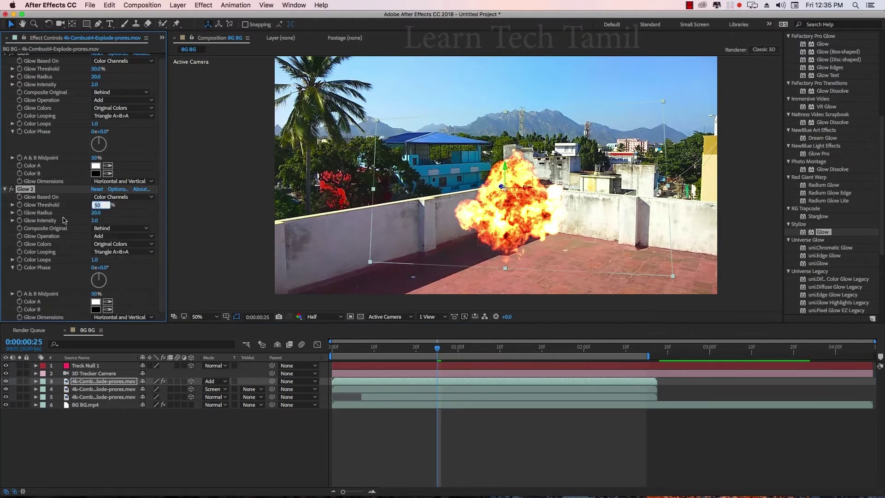
click(96, 213)
key(Return)
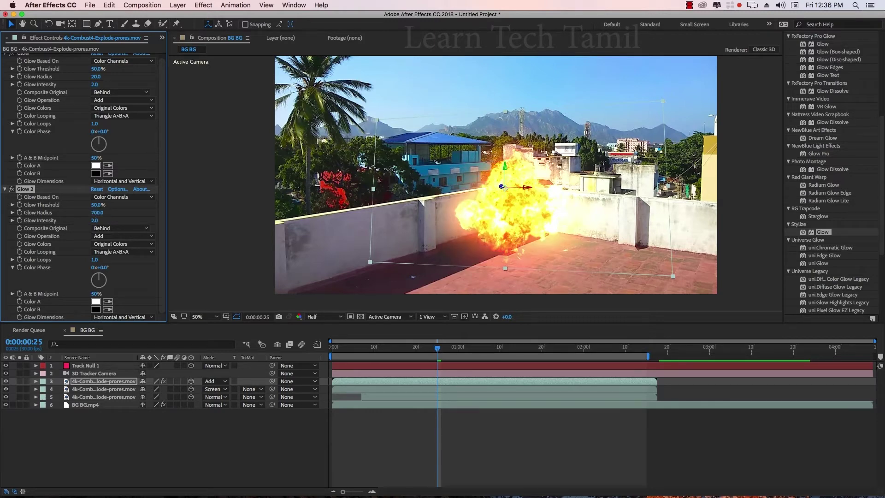
Step: Preview the explosion with both glows, checking the light spill from the early flash through the fireball
drag(431, 354, 323, 368)
key(space)
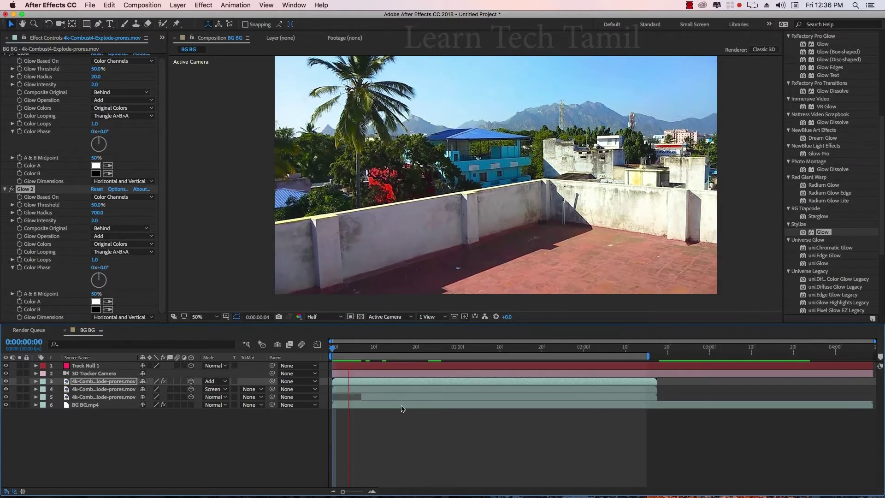
key(space)
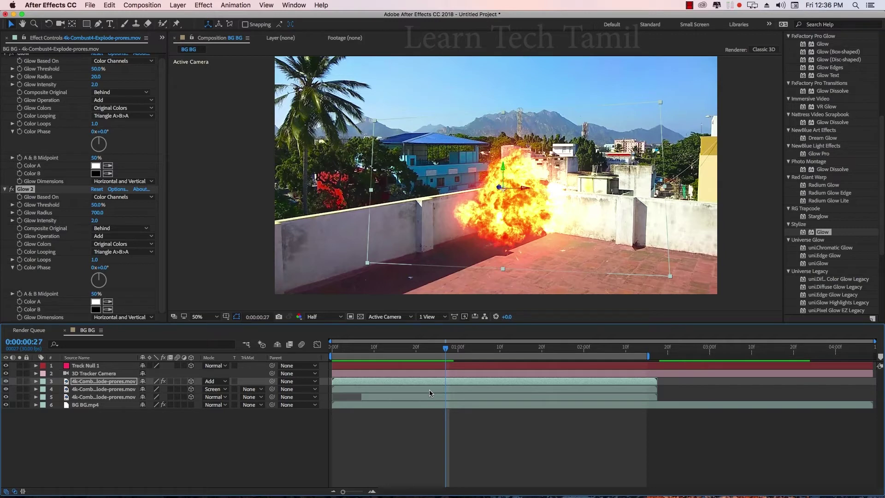
drag(424, 351, 350, 352)
key(space)
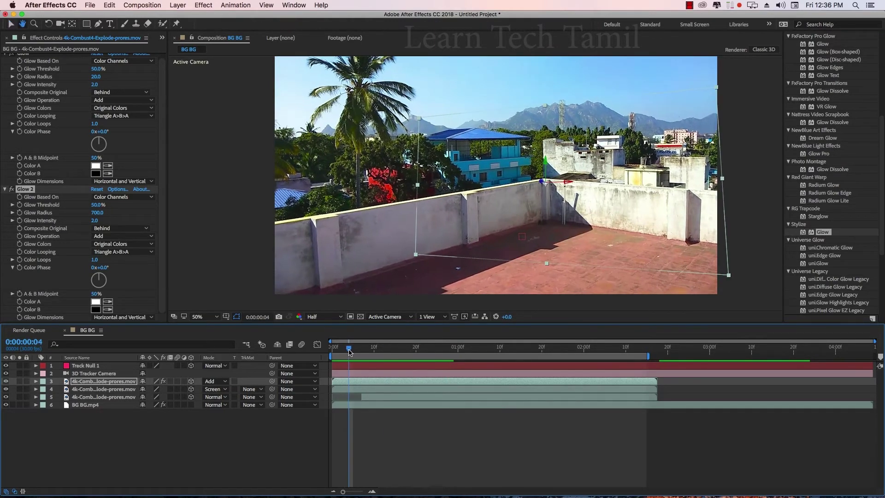
key(space)
key(space)
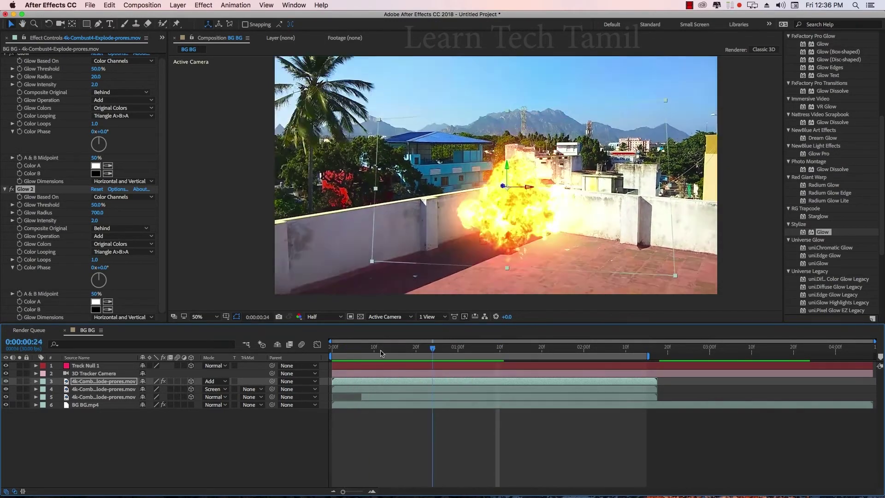
click(362, 350)
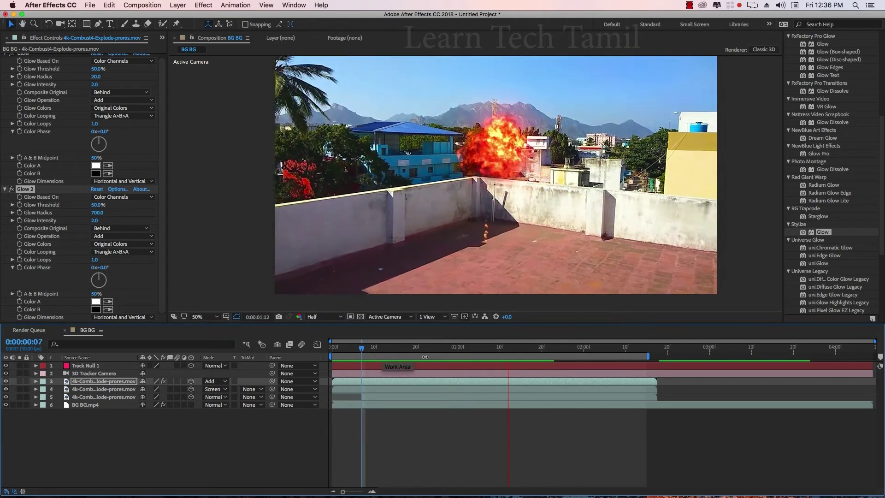
mouse_move(362, 351)
mouse_down()
mouse_move(389, 350)
mouse_move(358, 349)
mouse_move(376, 345)
mouse_up()
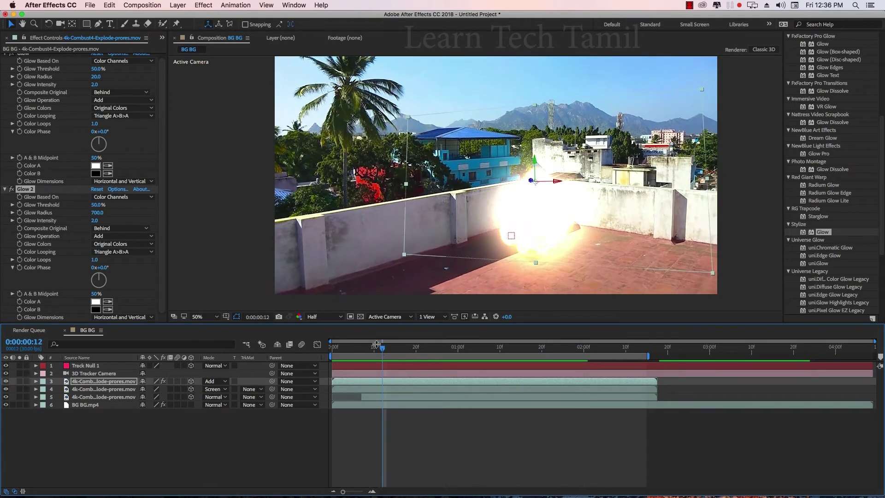
Step: Compare the flash at 0:00:00:12 with the second Glow effect switched off and on
click(11, 190)
click(10, 190)
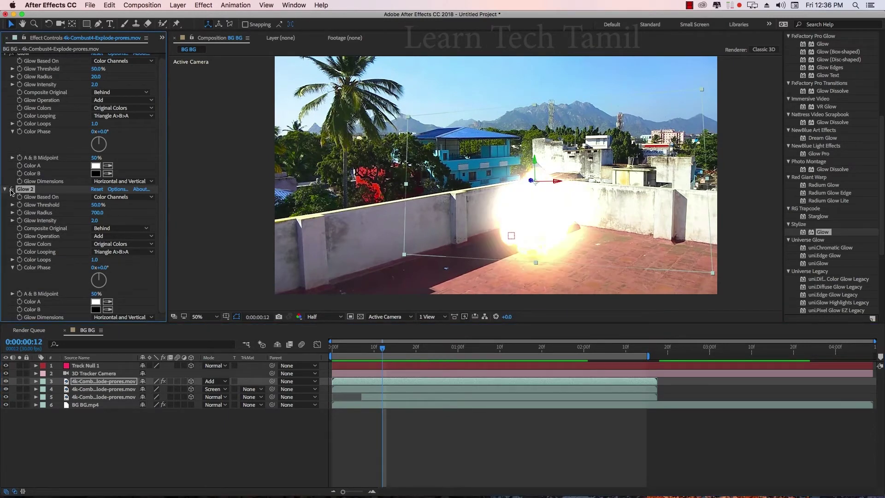
click(10, 190)
Step: Try a threshold of 40% on the second Glow effect, judging the fireball at 0:00:00:21
click(420, 347)
click(98, 205)
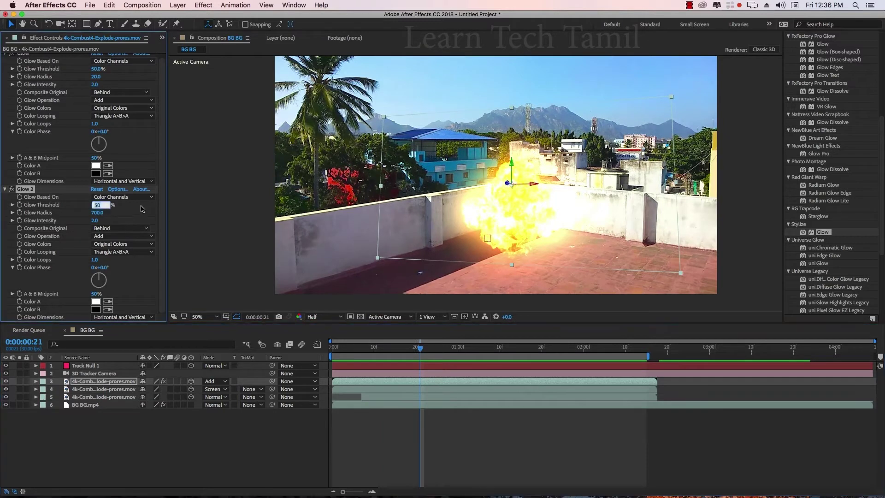
text(40)
key(Return)
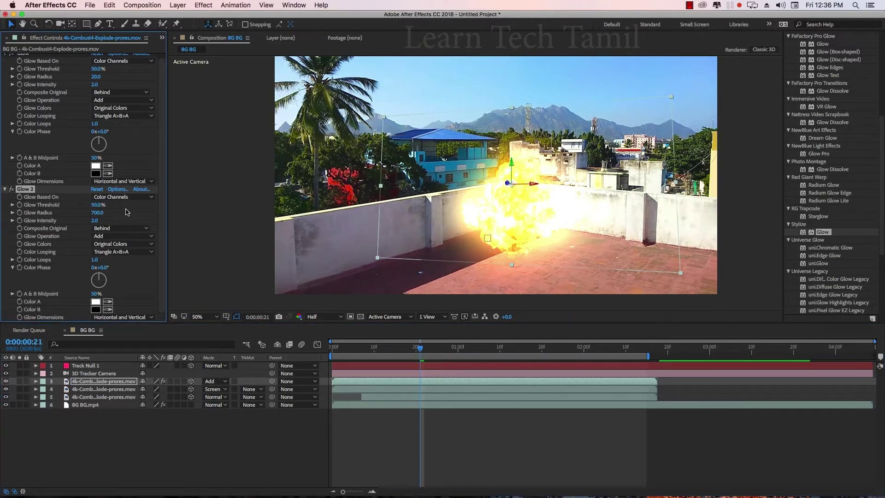
Step: Set the second Glow effect's threshold to 80% and its intensity to 3
click(104, 206)
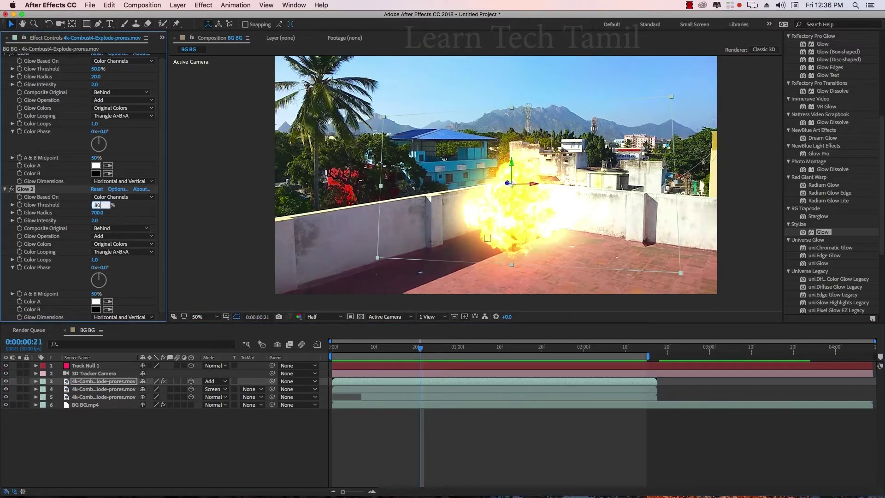
text(80)
key(Return)
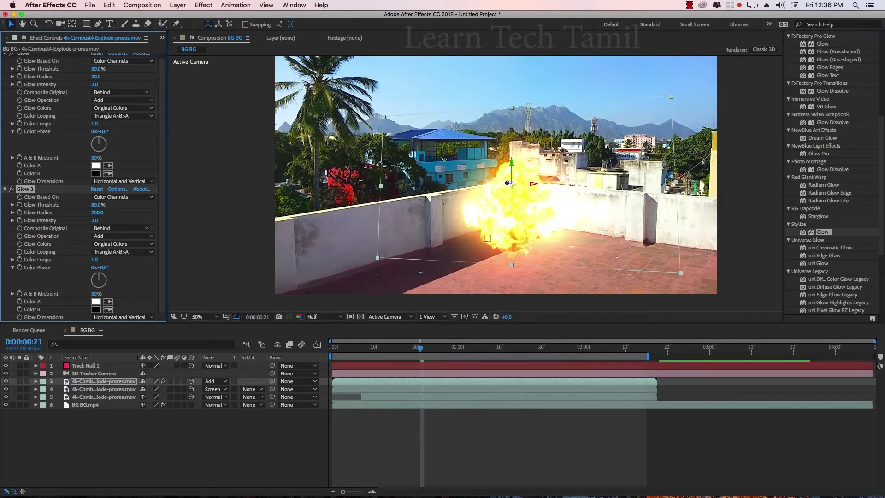
click(95, 221)
text(3)
key(Return)
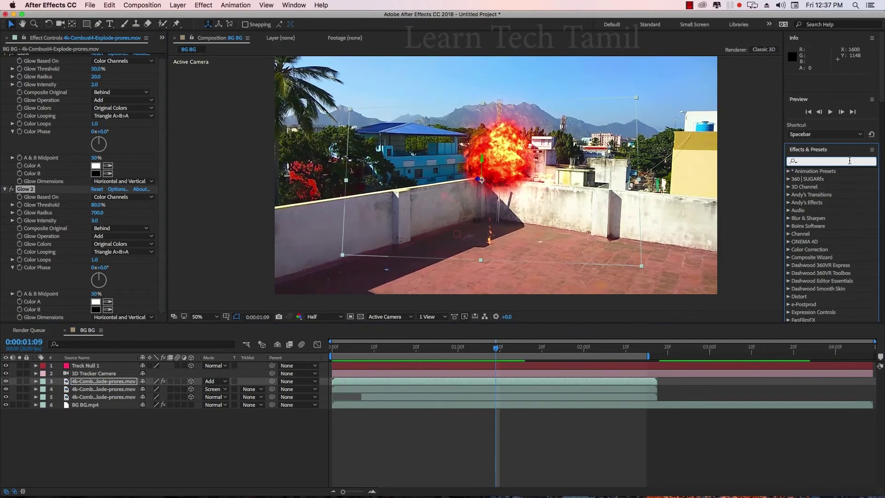
Step: Find the Color Correction Tint effect and apply it to the Add-mode explosion layer
text(tint)
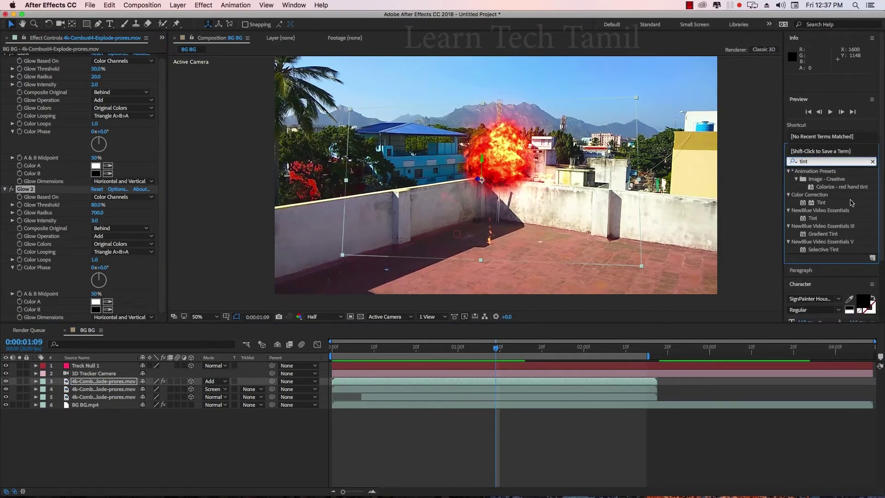
click(833, 203)
click(826, 205)
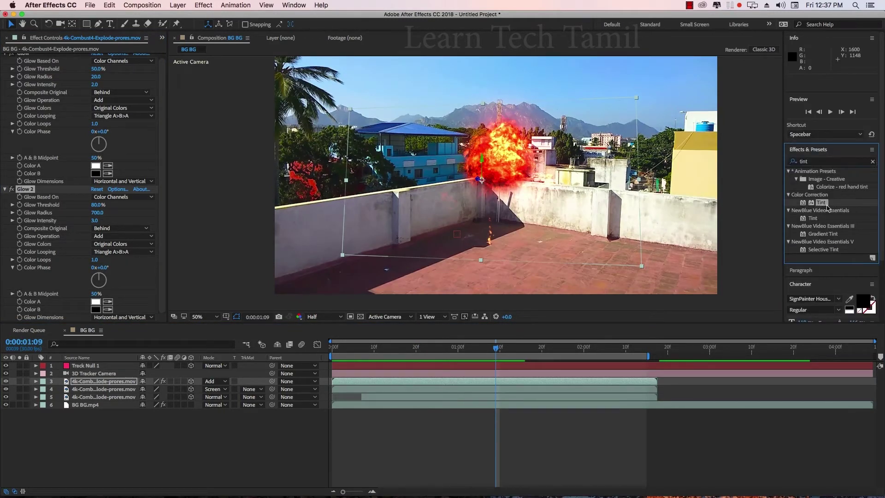
drag(821, 203, 110, 383)
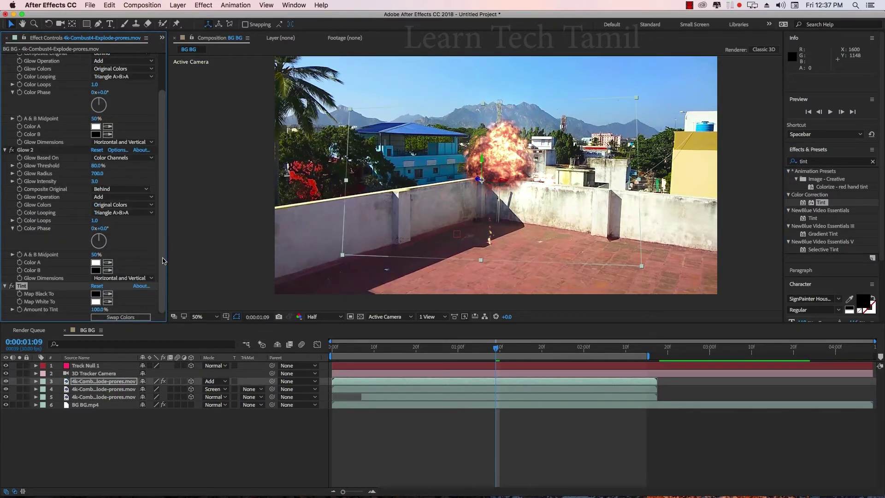
click(99, 310)
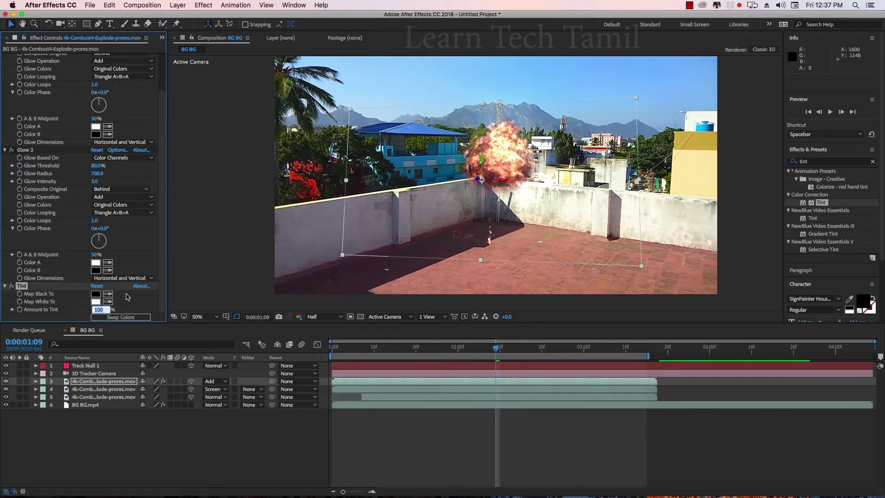
key(Return)
Step: Check the tinted flash from 0:00:00:11, collapse both Glow effects' settings and set the Amount to Tint to 35%
click(377, 348)
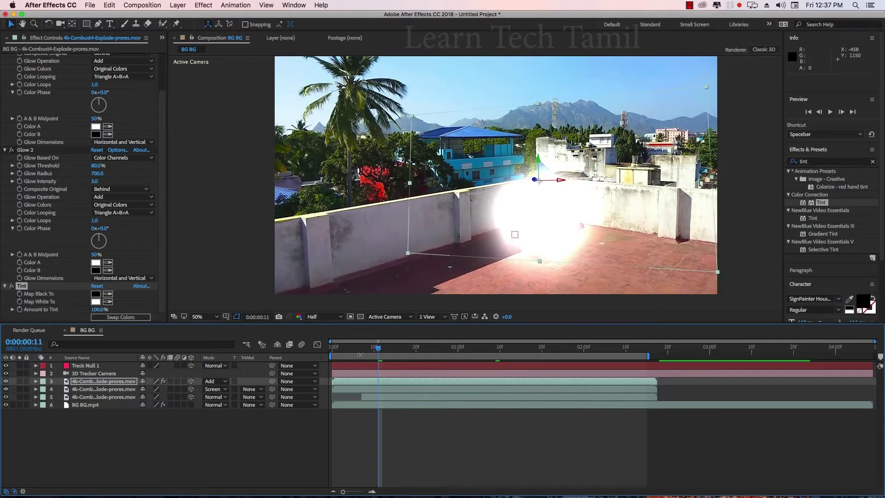
drag(360, 354, 351, 355)
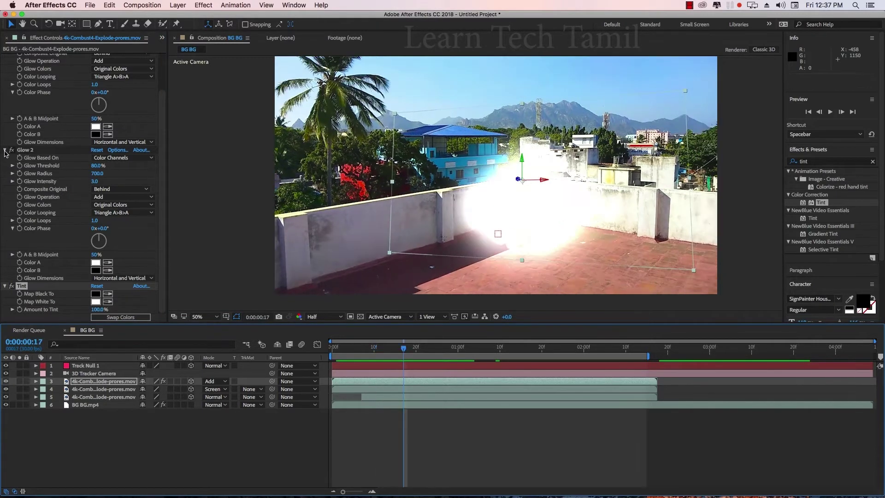
click(5, 150)
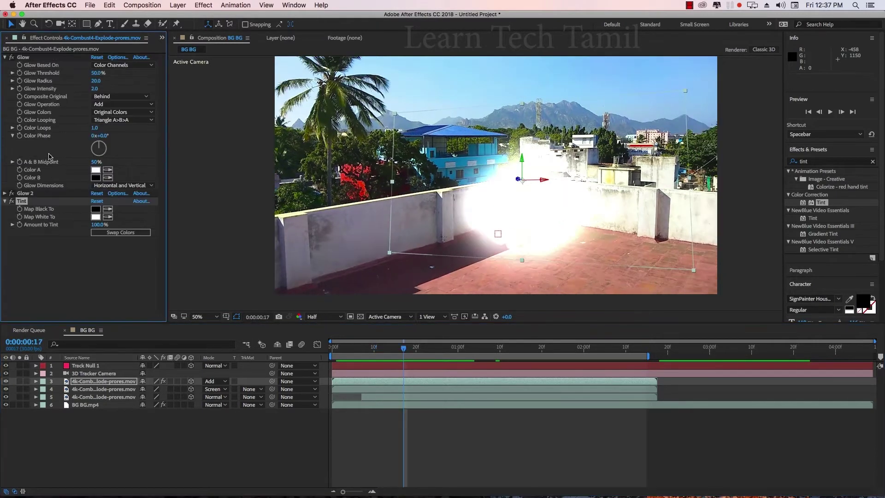
click(5, 57)
click(100, 96)
text(50)
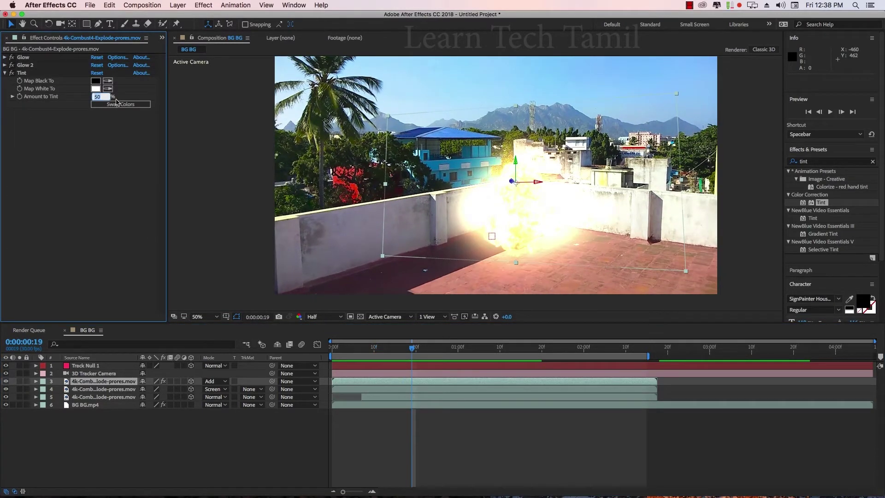
key(Return)
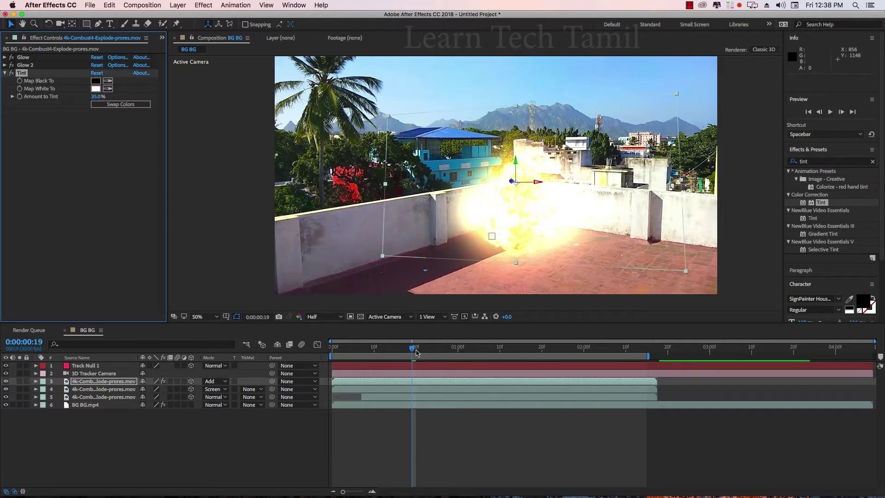
Step: Compare the fireball at 0:00:01:05 with the Tint effect switched off and on
drag(417, 353, 479, 353)
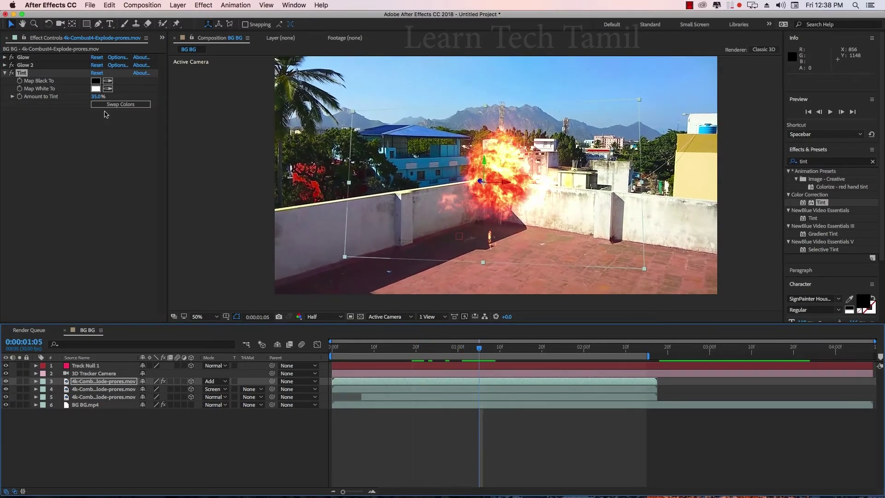
click(11, 74)
click(12, 74)
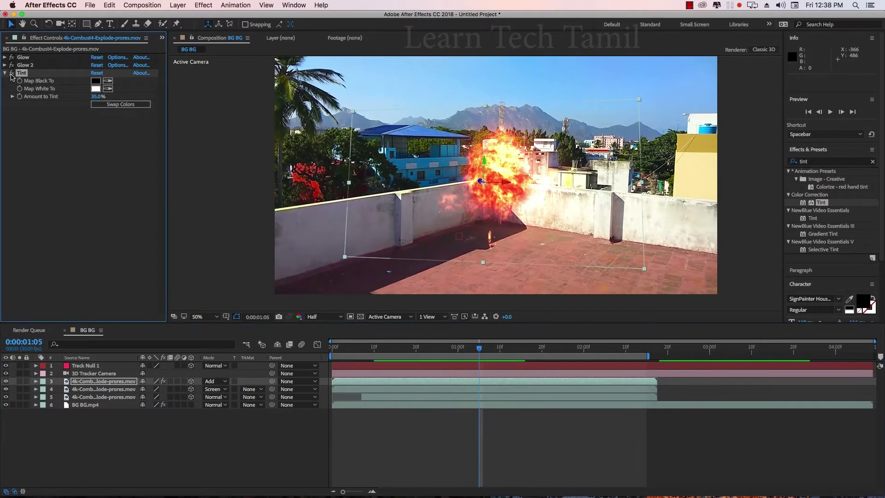
click(12, 74)
click(12, 74)
click(478, 349)
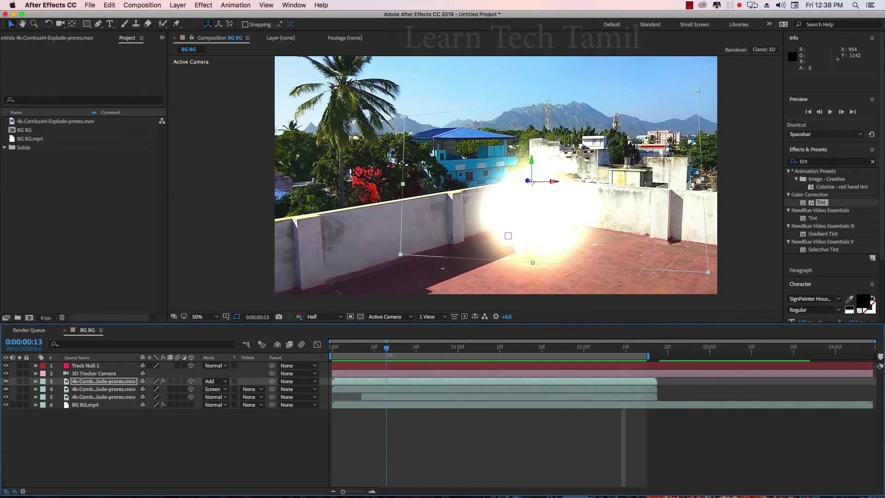
Step: Import Damage_01.jpg into the project and add it to the composition directly above the BG BG.mp4 layer
key(Page_Down)
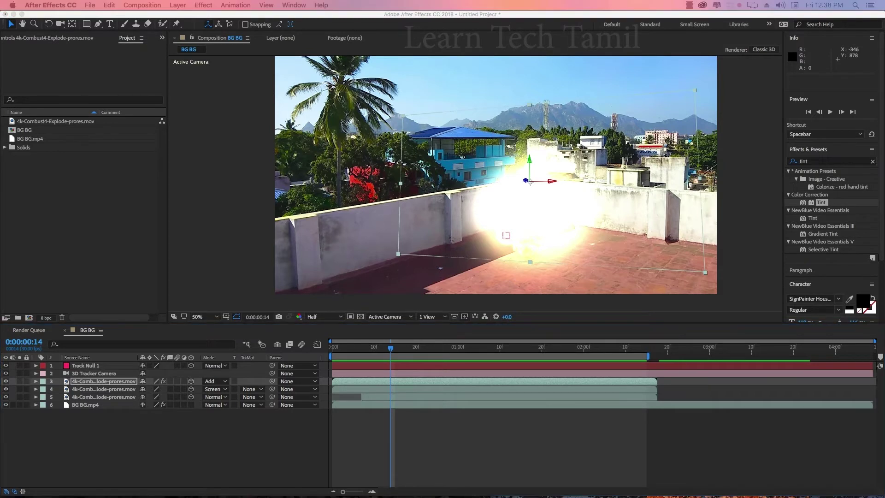
drag(23, 181, 69, 212)
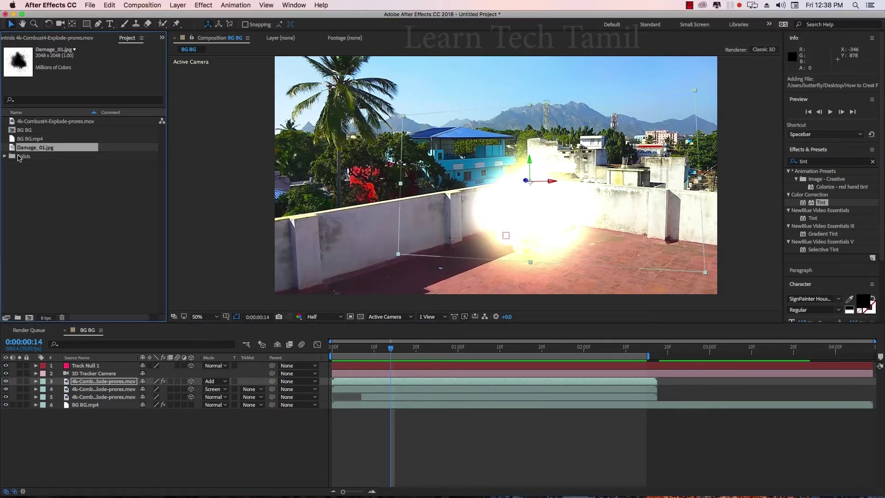
drag(6, 150, 112, 401)
key(comma)
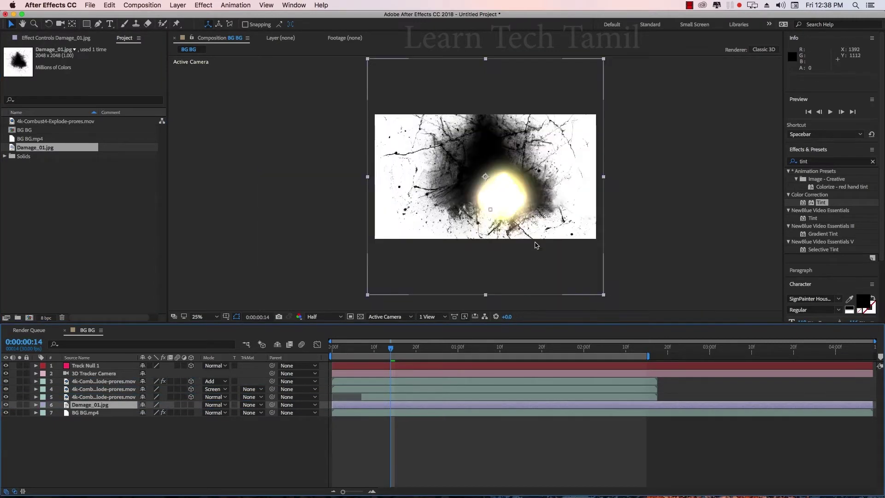
Step: Make the Damage_01.jpg layer 3D and scale it to 15%
click(35, 405)
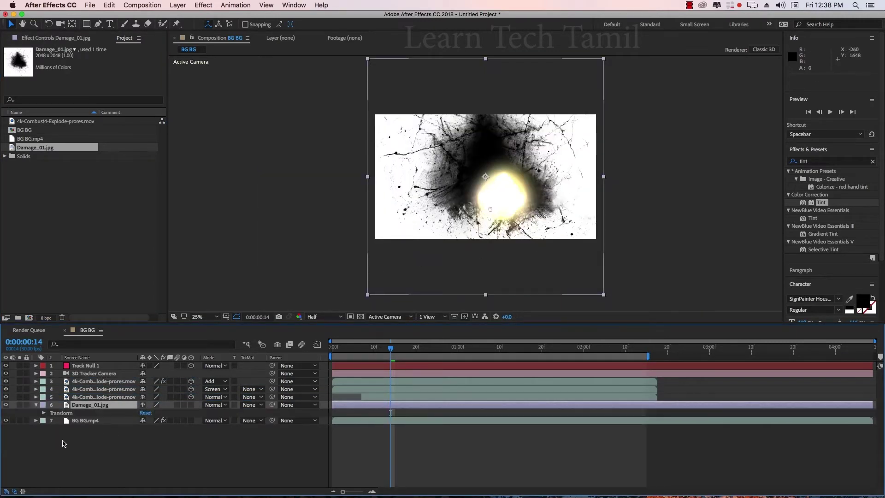
click(191, 405)
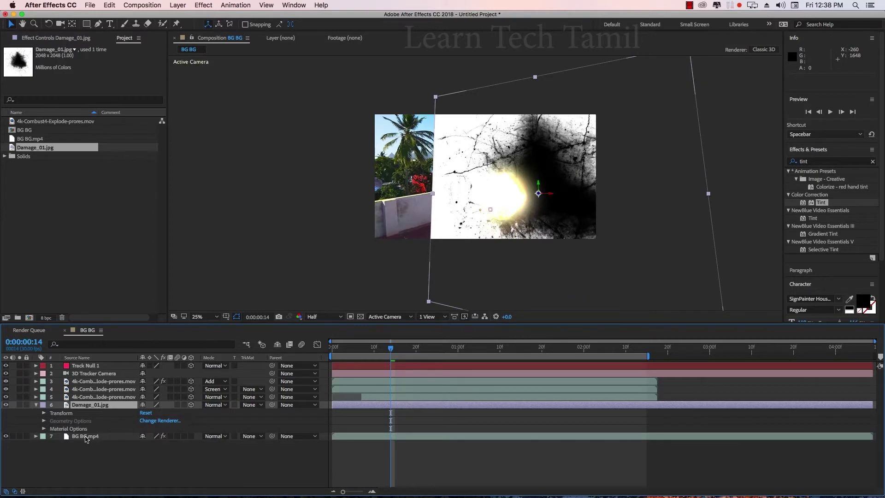
click(44, 413)
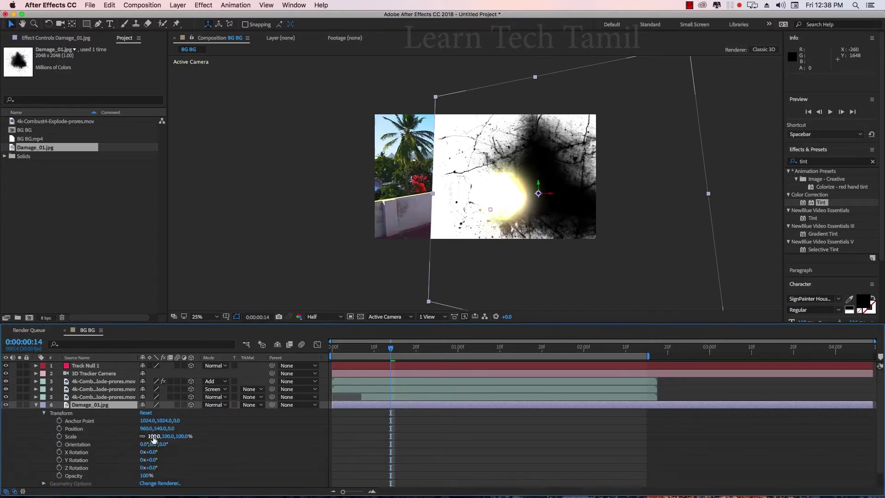
drag(153, 436, 114, 434)
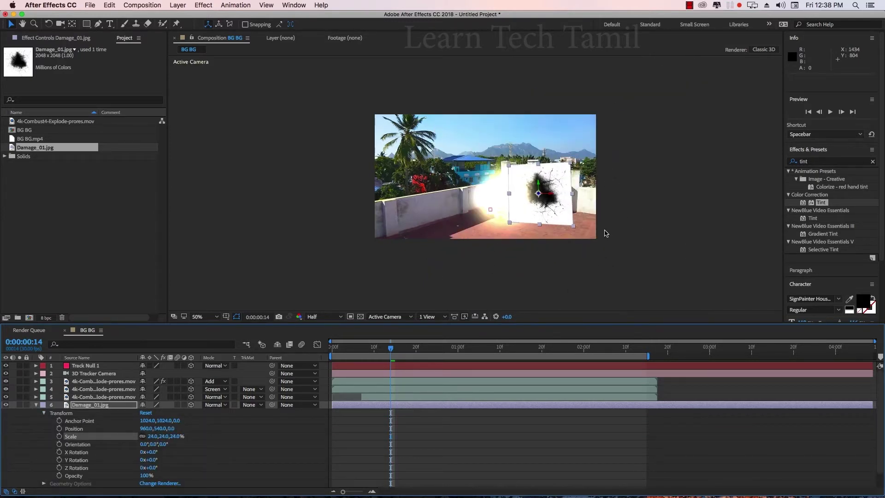
scroll(605, 233, up, 1)
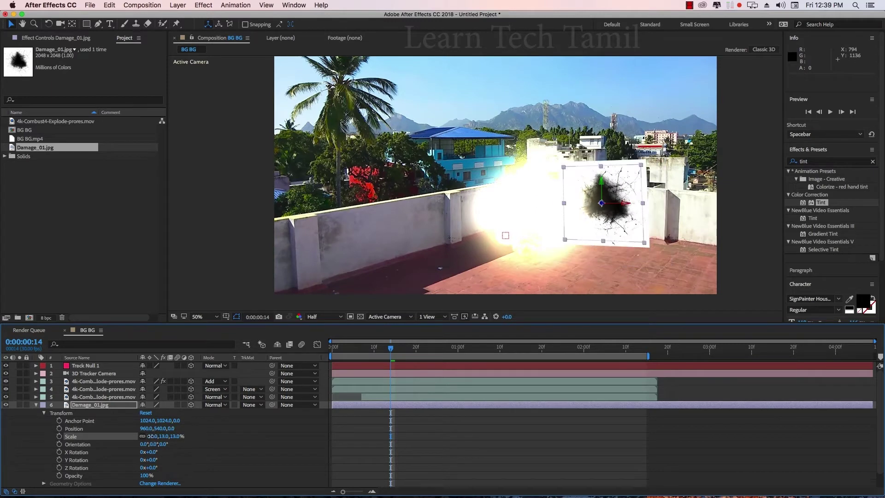
drag(155, 436, 151, 436)
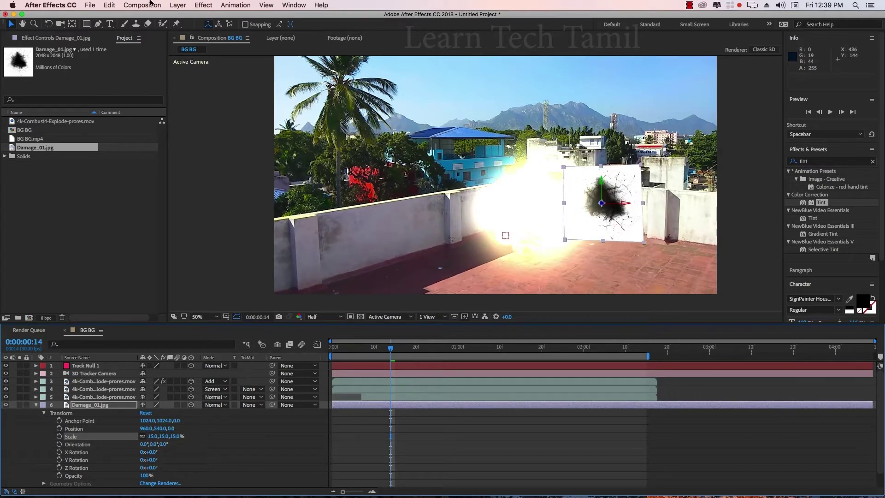
Step: Tilt the damage image to an orientation of 296° and move it under the blast at about 592, 796, 191, checking at 0:00:00:07
click(49, 25)
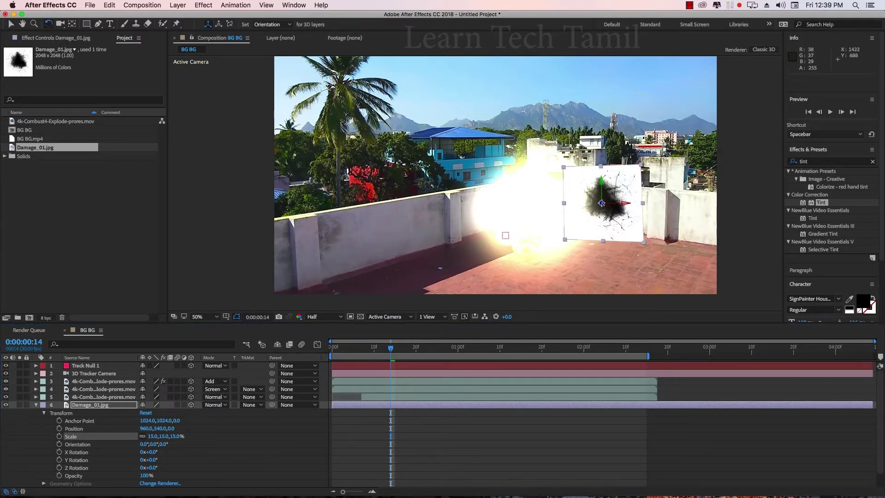
drag(602, 215, 546, 263)
click(10, 24)
drag(385, 347, 363, 352)
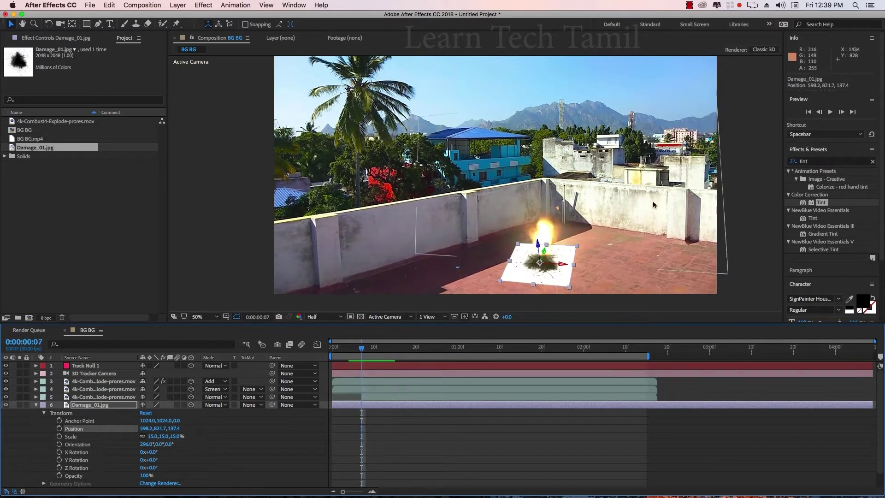
drag(567, 242, 548, 271)
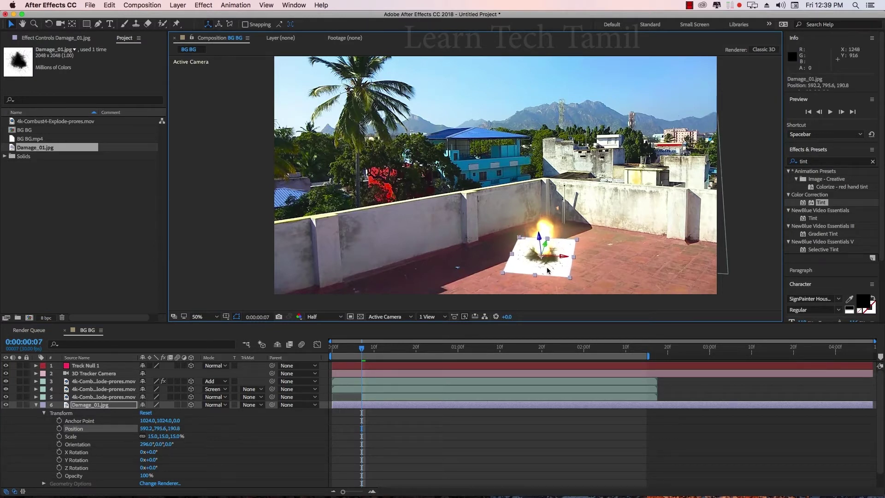
click(36, 406)
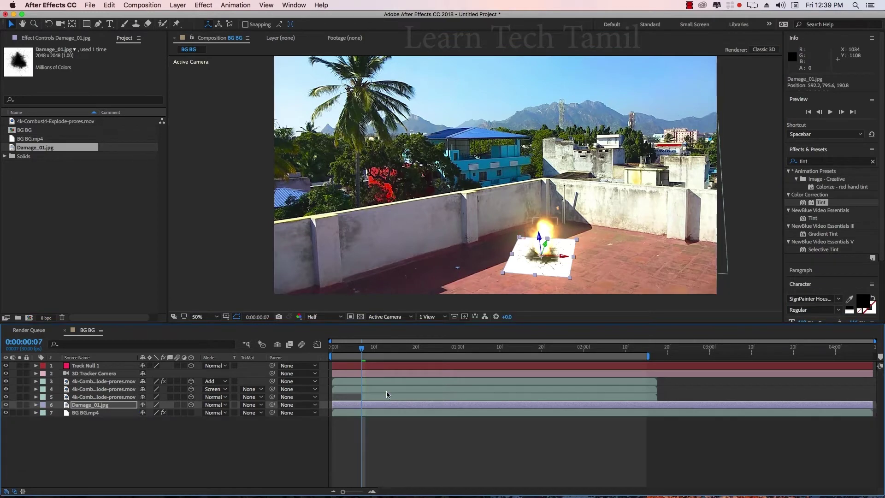
Step: Preview how the damage image tracks with the terrace floor and set its blending mode to Multiply
key(space)
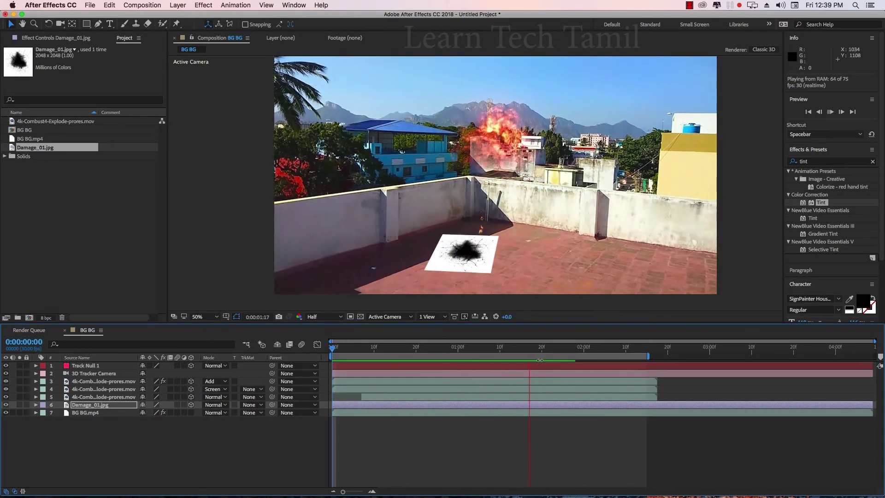
drag(597, 357, 360, 359)
click(186, 405)
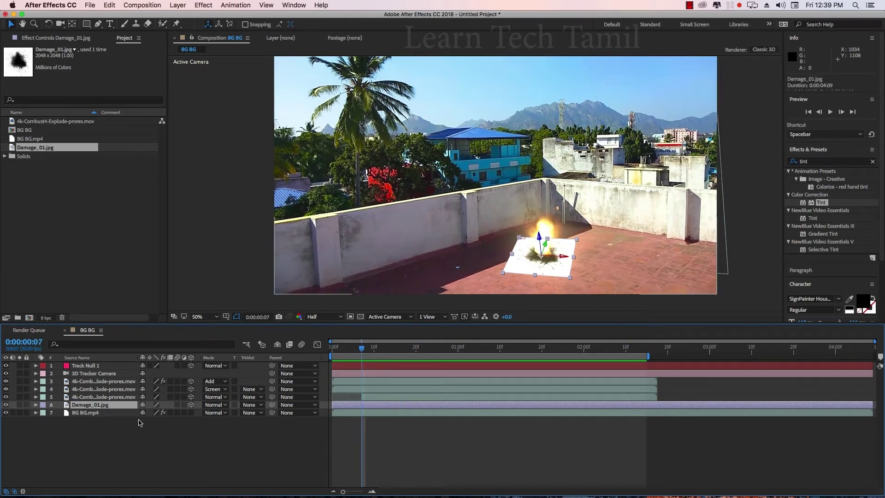
click(224, 405)
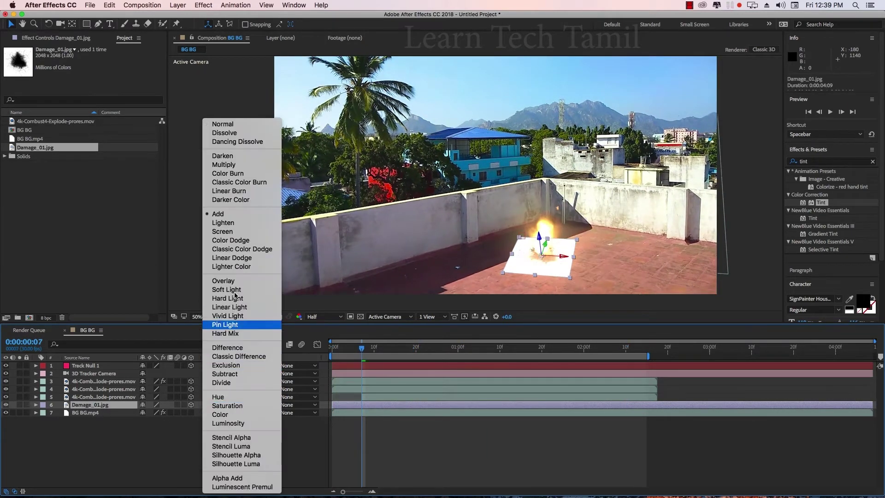
click(240, 164)
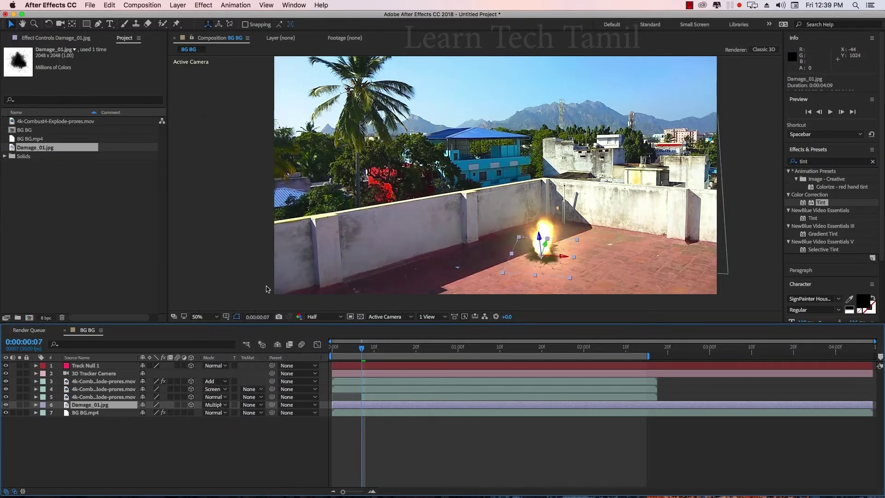
click(313, 442)
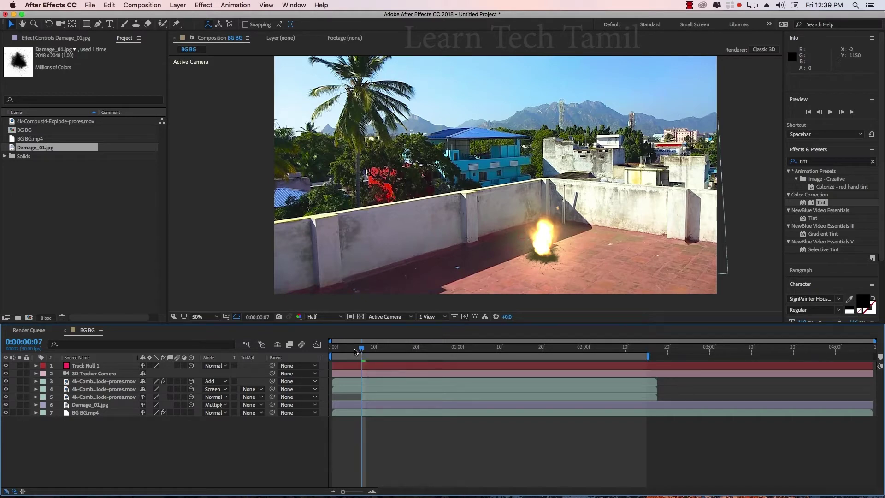
Step: Play the composition from the start to check the multiplied damage mark under the explosion
key(Home)
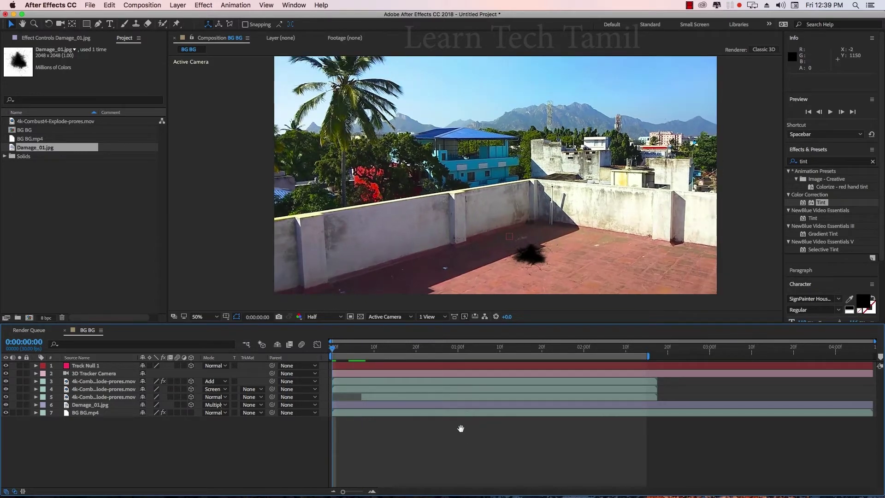
key(space)
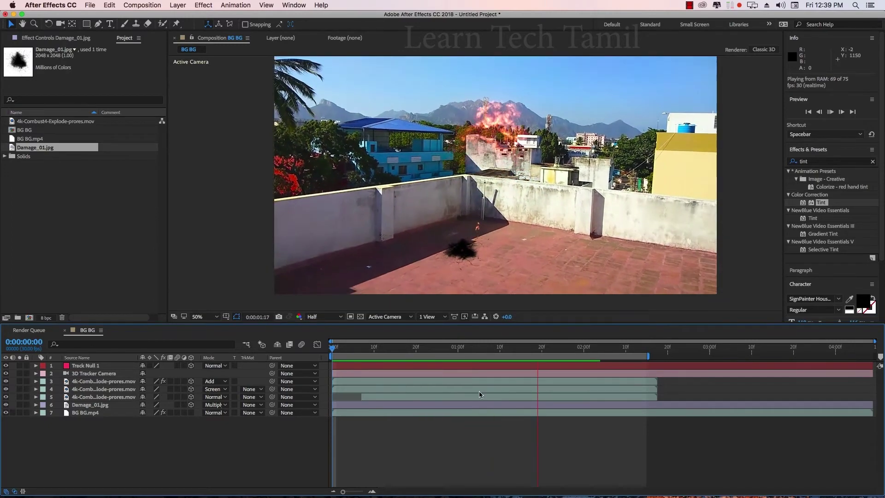
key(space)
key(space)
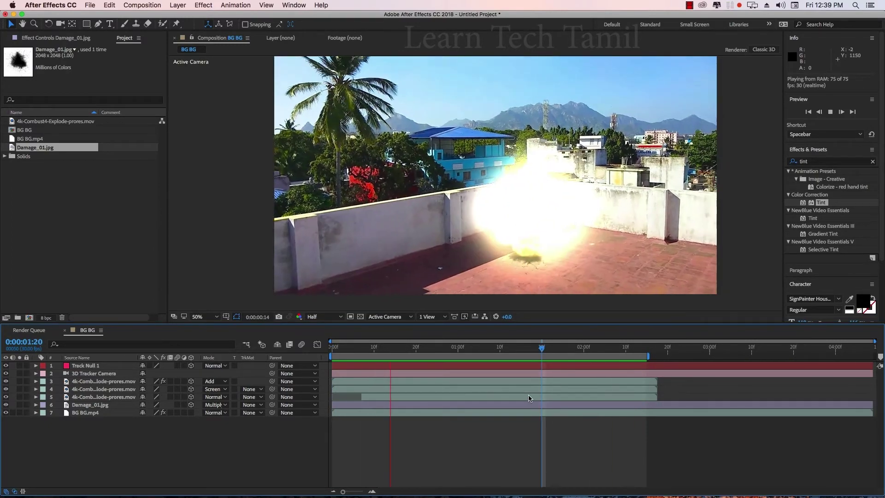
key(space)
Step: Nudge the damage layer on the floor to about 592, 800, 181, checking it at 0:00:00:26
drag(387, 352, 442, 371)
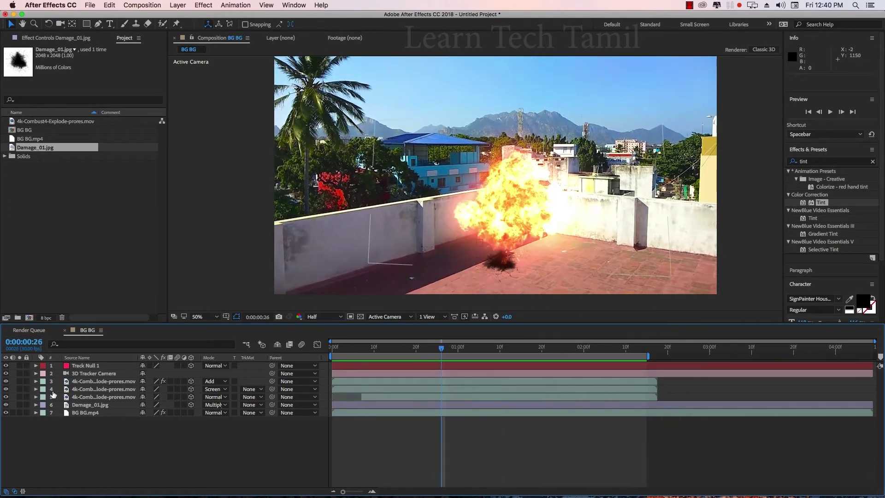
click(86, 405)
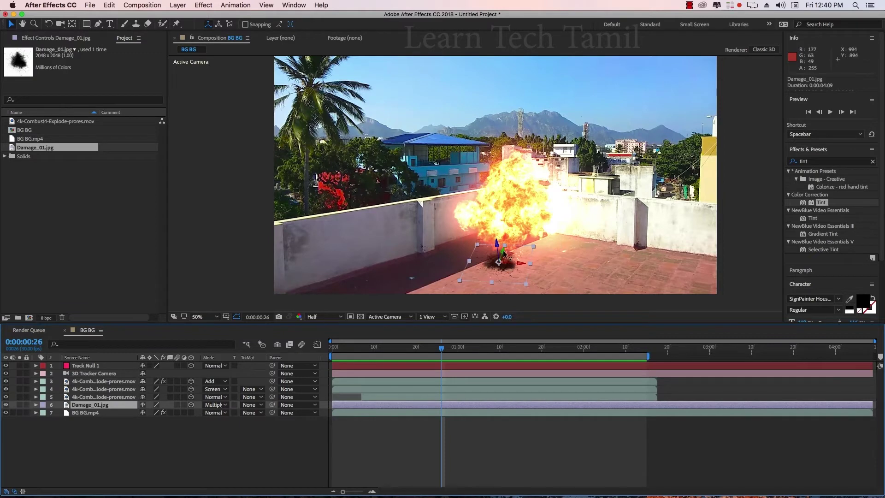
drag(505, 253, 502, 257)
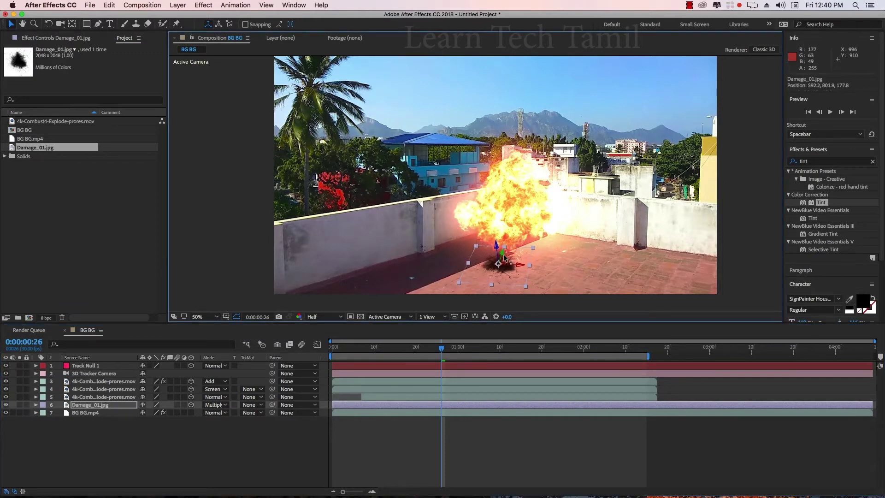
click(290, 485)
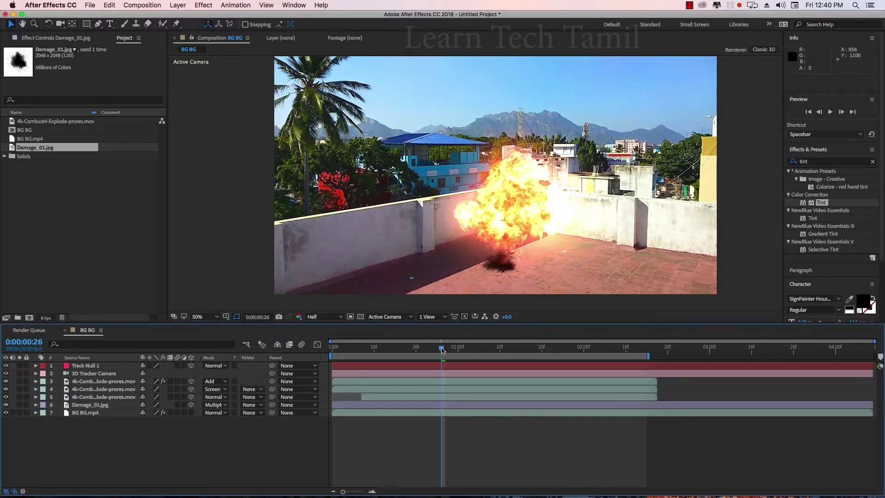
Step: Trim the start of the damage layer to 0:00:00:07 and play the composition to check when the mark appears
drag(442, 350, 364, 358)
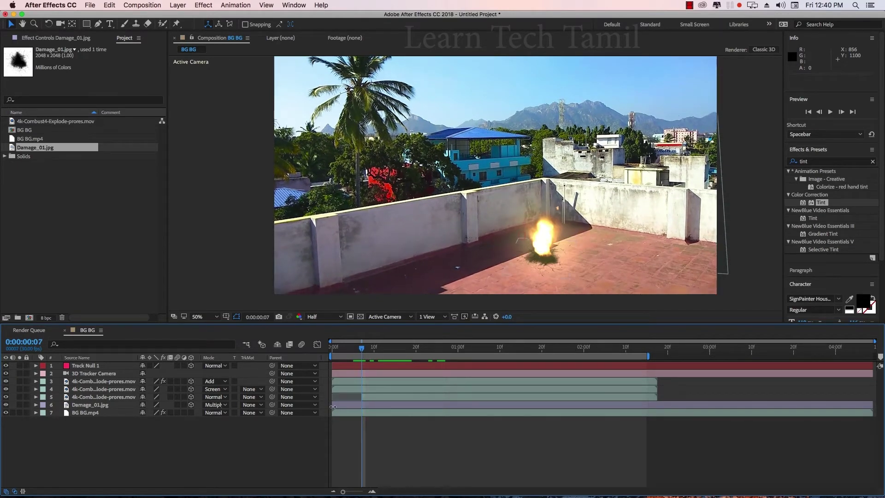
drag(333, 406, 355, 407)
key(space)
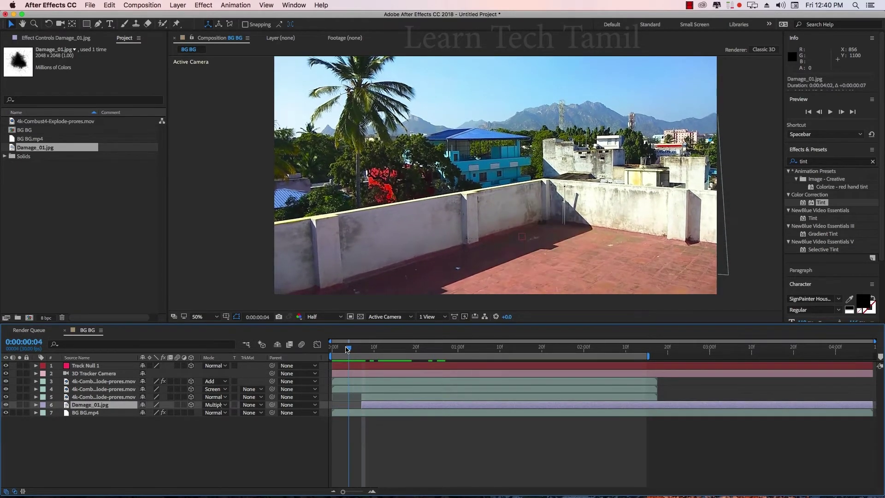
drag(360, 349, 341, 349)
key(space)
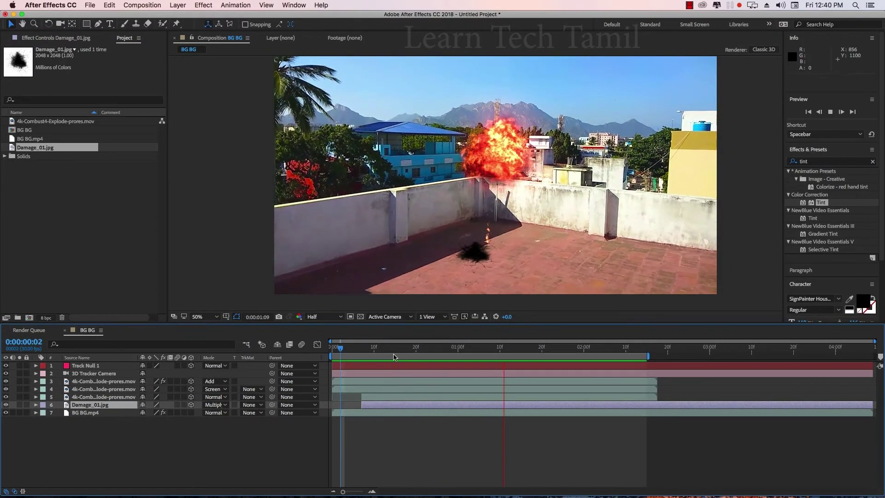
click(332, 351)
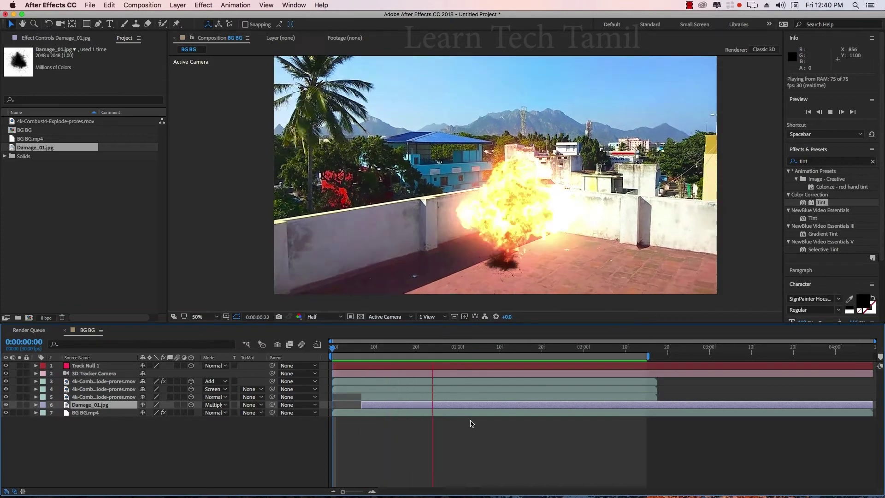
key(space)
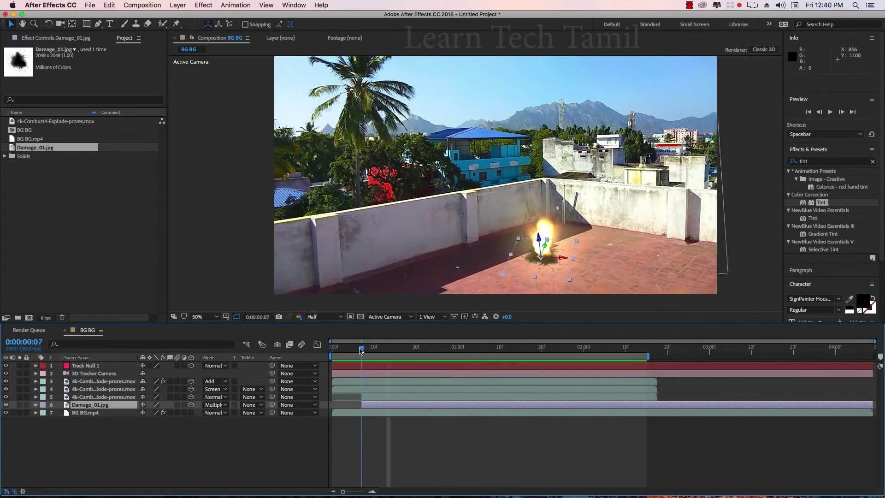
Step: Draw a small elliptical mask over the centre of the damage mark at 0:00:00:07 and feather it to 138 pixels
click(36, 405)
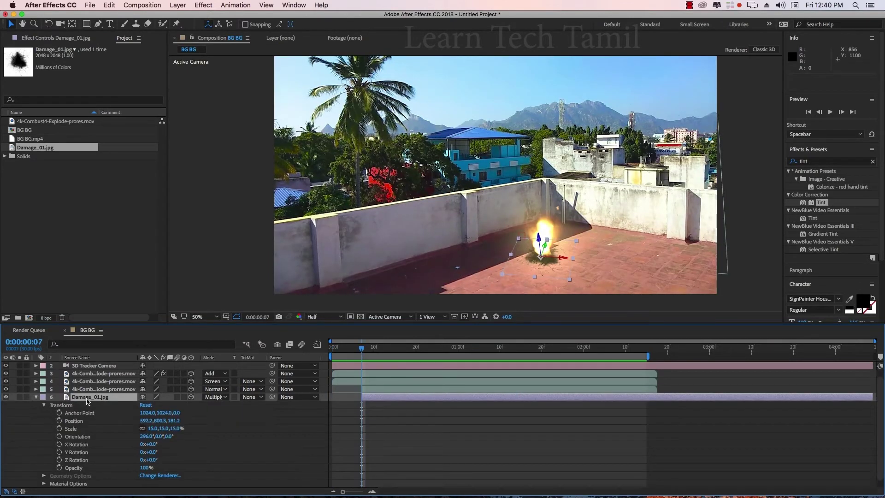
click(86, 24)
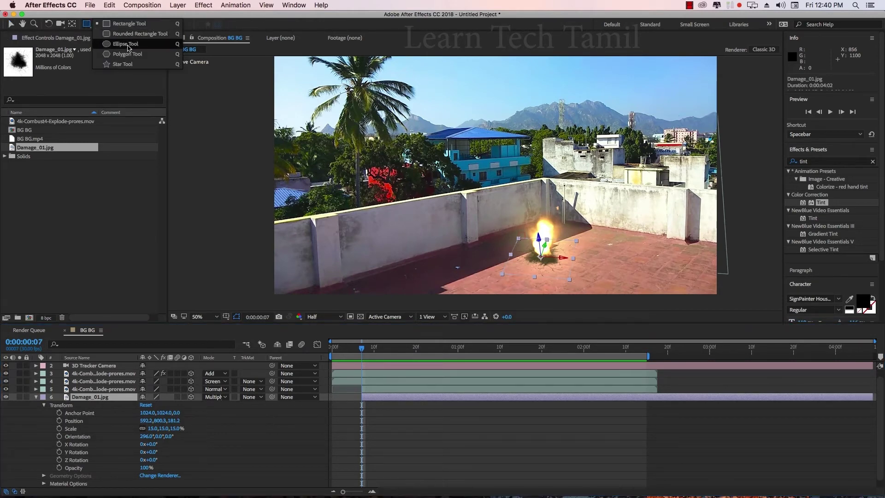
click(125, 44)
scroll(486, 205, up, 4)
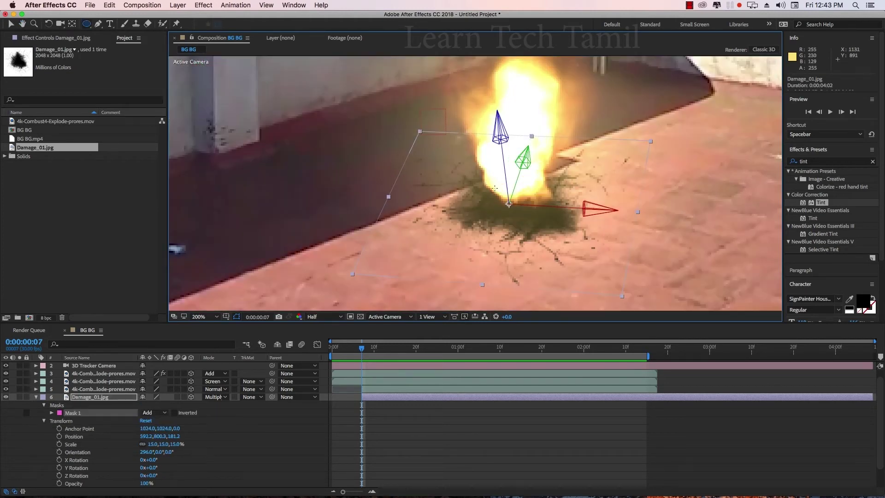
drag(479, 183, 551, 216)
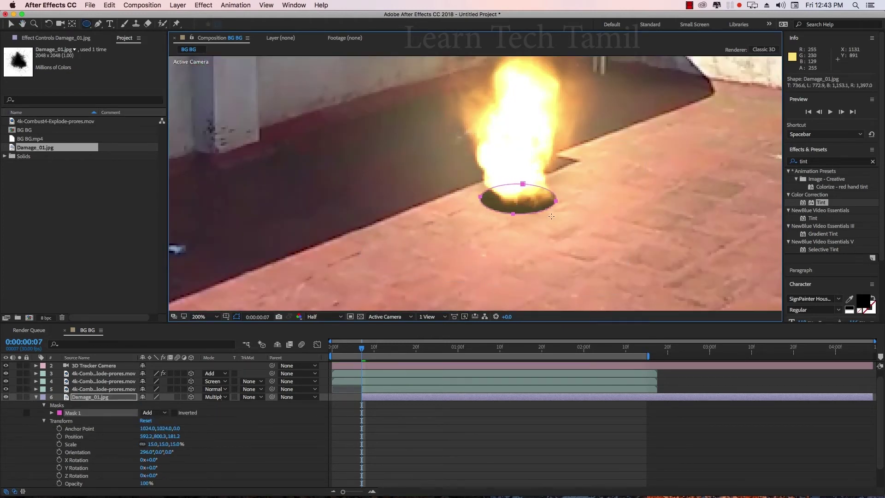
click(52, 413)
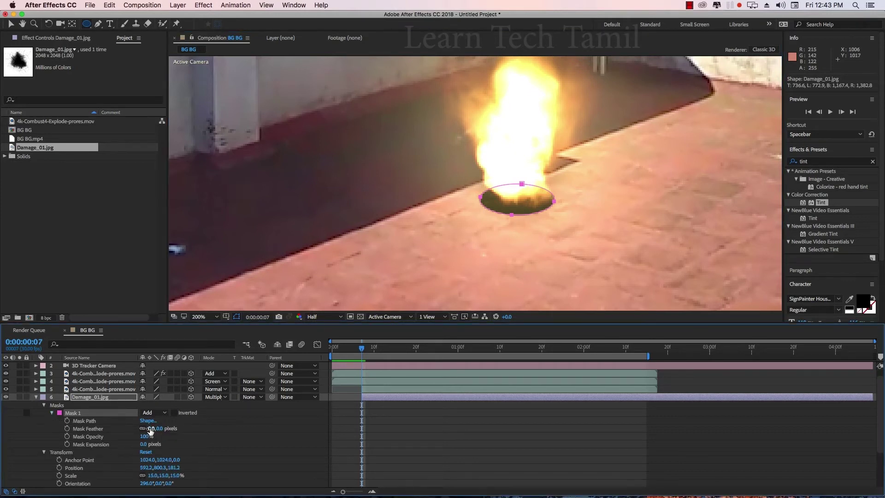
drag(150, 430, 163, 429)
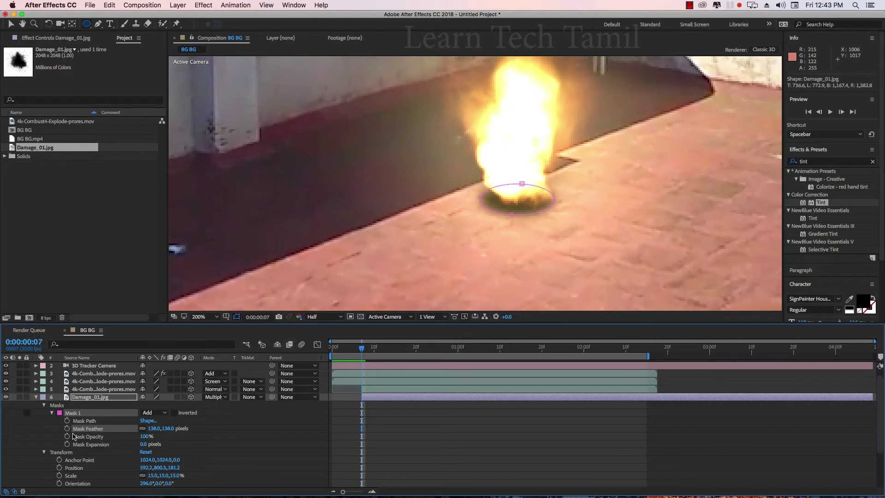
Step: Animate the damage layer's Mask Path from a keyframe at 0:00:00:07, stretching its four points out around the whole mark at 0:00:00:11
click(67, 421)
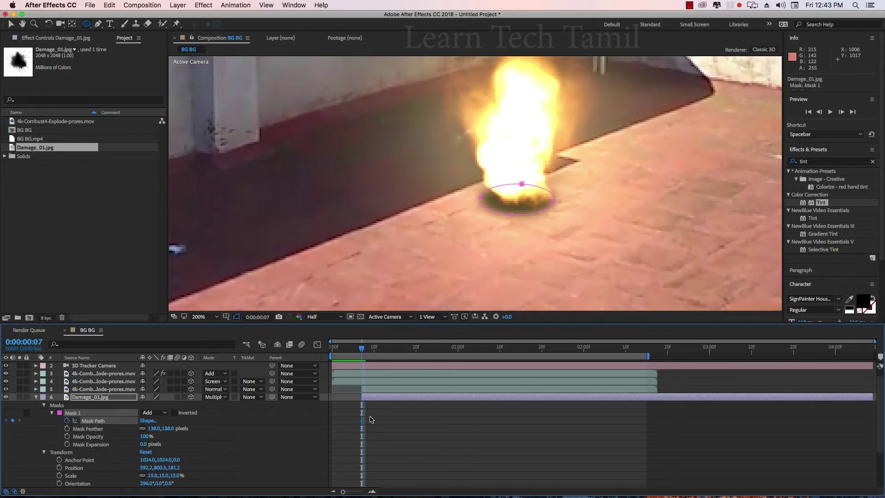
click(372, 350)
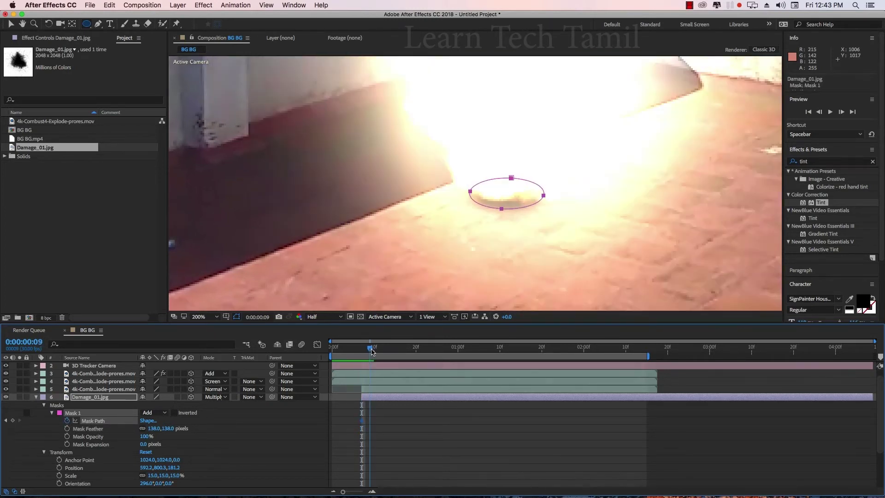
click(378, 350)
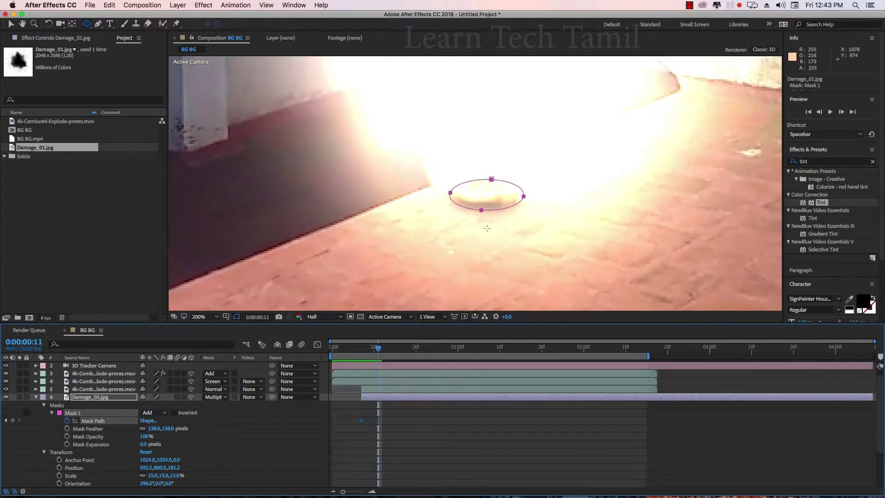
click(10, 24)
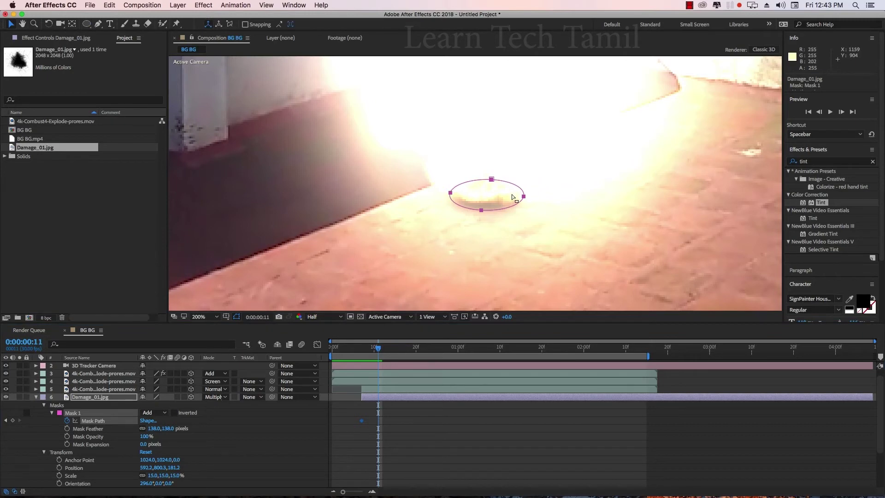
drag(524, 197, 610, 203)
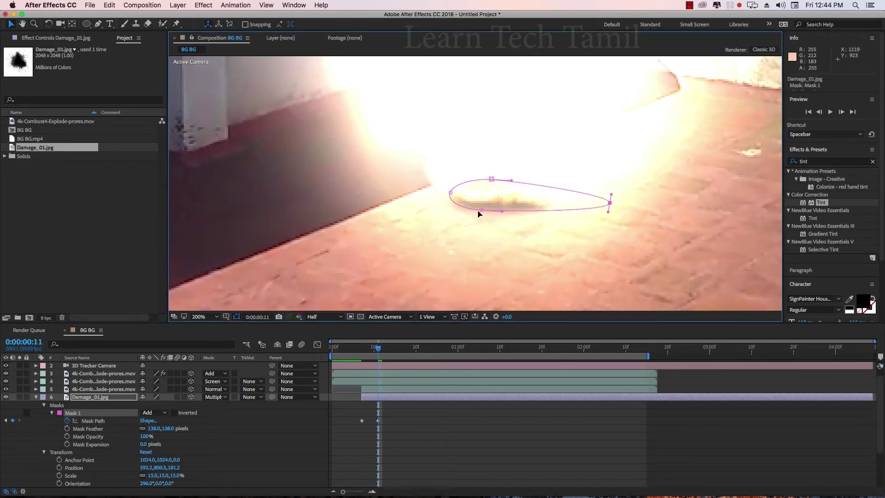
drag(482, 210, 477, 301)
drag(492, 179, 531, 65)
drag(451, 192, 312, 183)
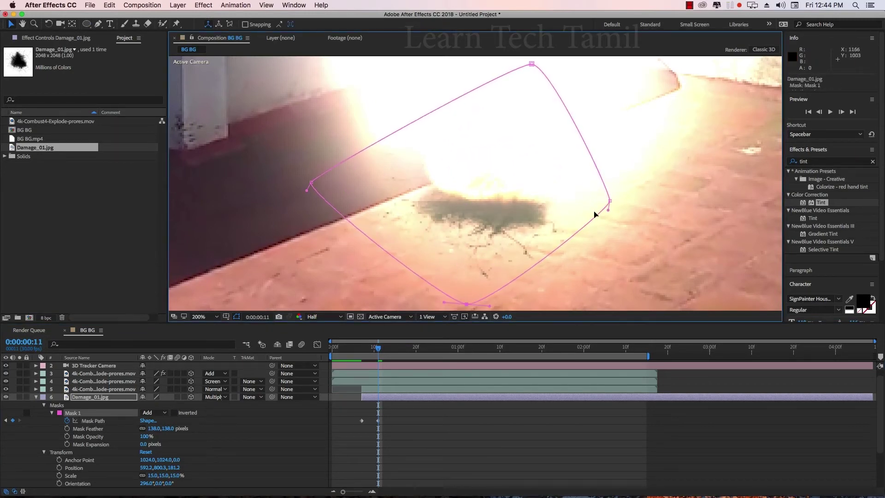
drag(610, 203, 642, 209)
Step: Play the composition from its opening frames to review how the damage mark spreads during the blast
scroll(589, 228, down, 2)
drag(378, 348, 354, 349)
click(410, 447)
key(space)
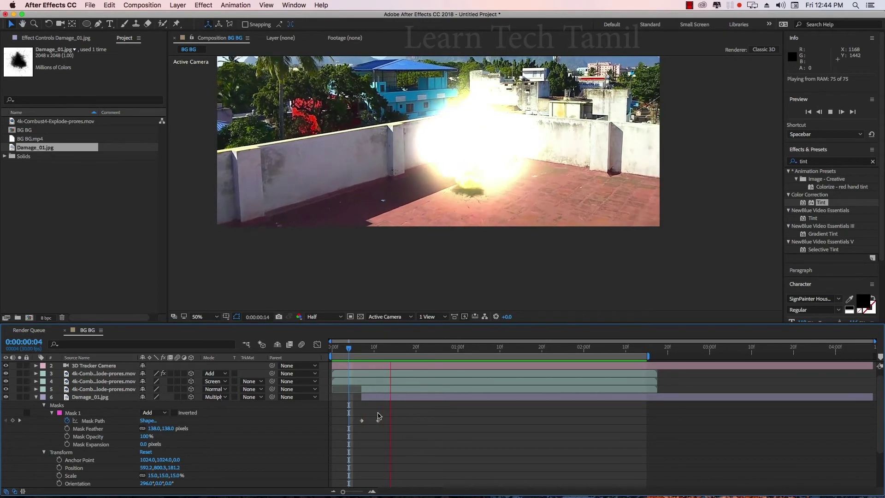
key(space)
click(36, 397)
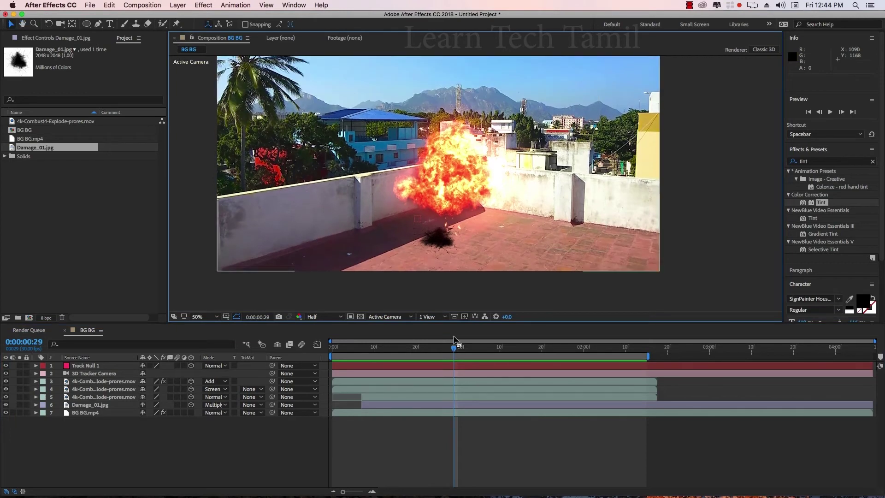
drag(435, 353, 319, 354)
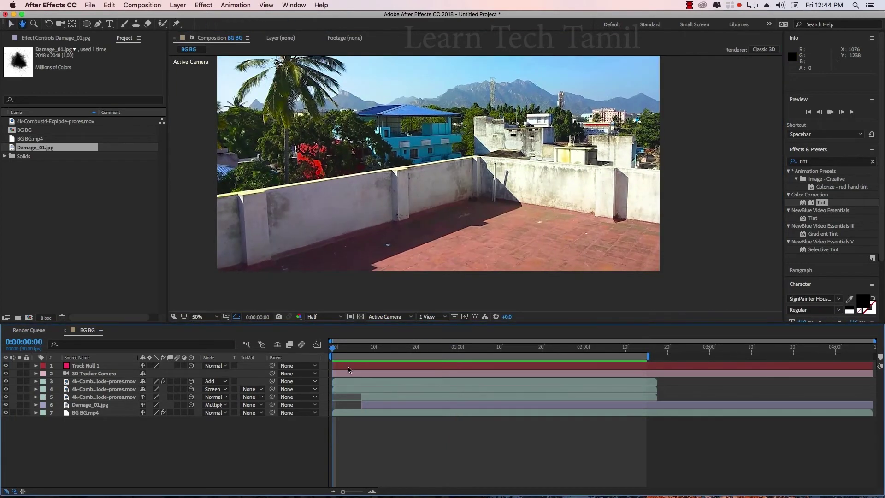
key(space)
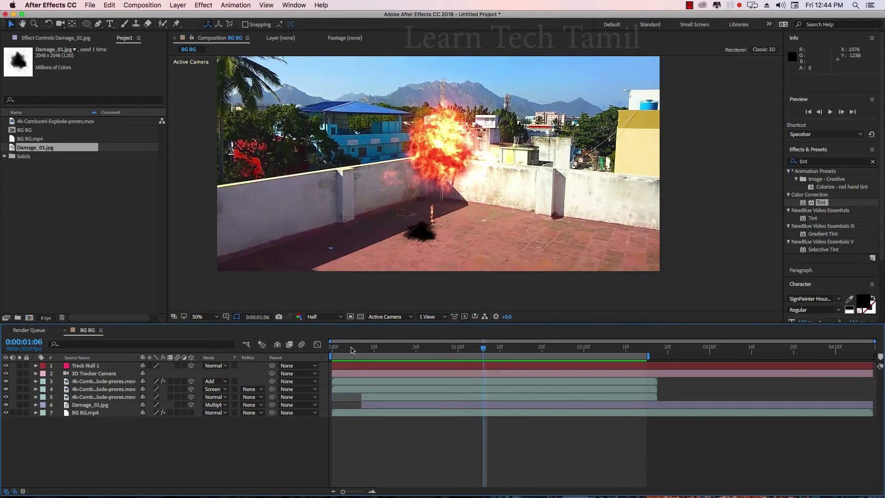
click(352, 349)
key(space)
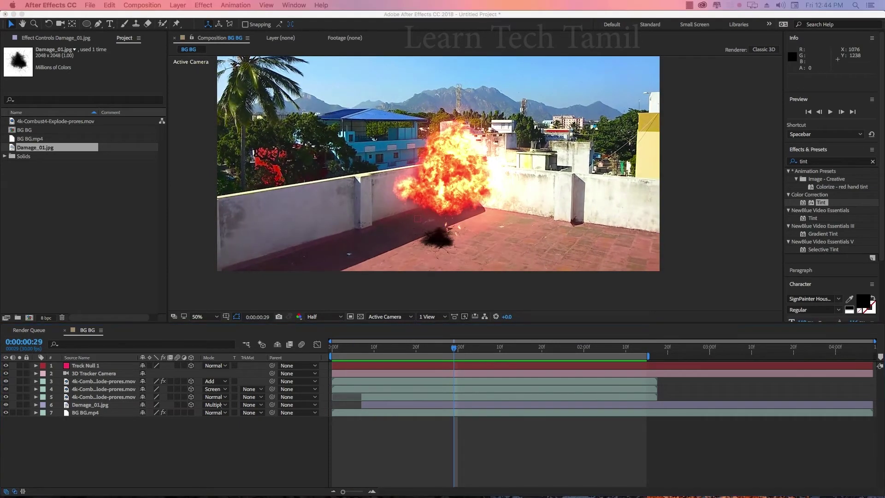
Step: Import Ground_Crack_03.jpg, add it to the composition directly above the Damage_01.jpg layer, and make it 3D
drag(54, 225, 96, 235)
drag(26, 160, 101, 401)
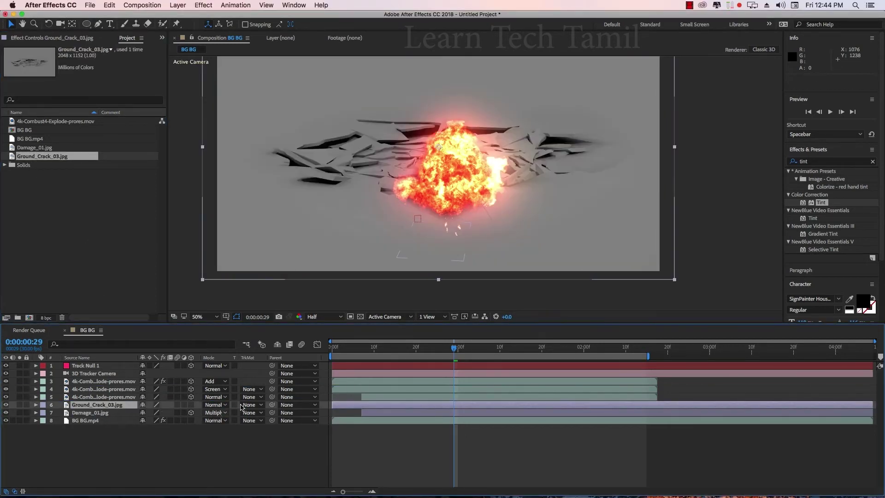
click(190, 412)
click(191, 405)
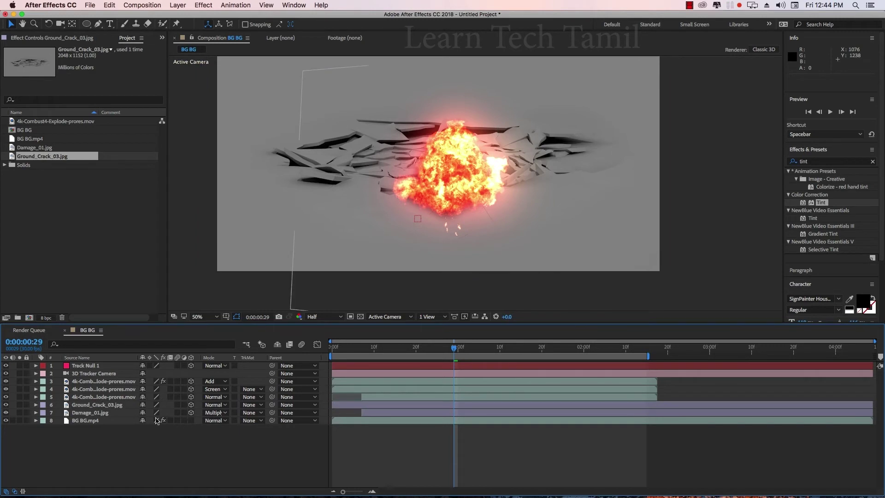
Step: Scale the ground crack layer to 35% and move it under the explosion at about 816, 652, -18
click(35, 404)
click(44, 414)
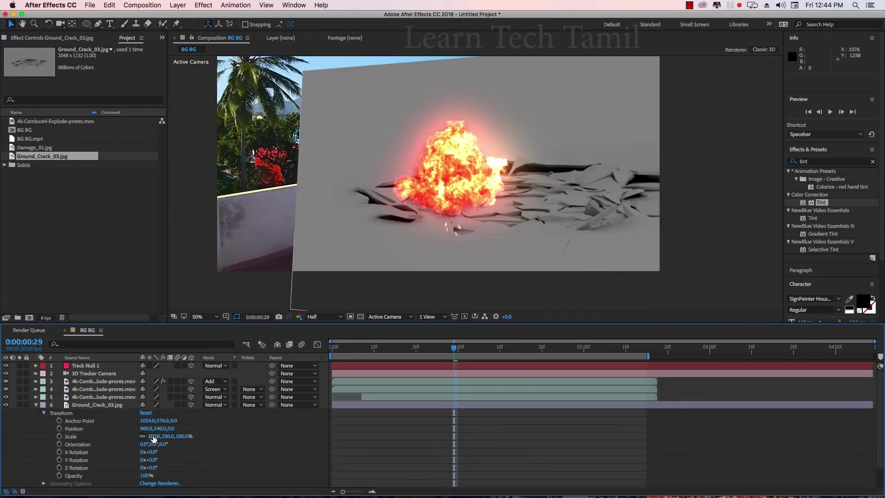
drag(154, 438, 123, 433)
click(561, 199)
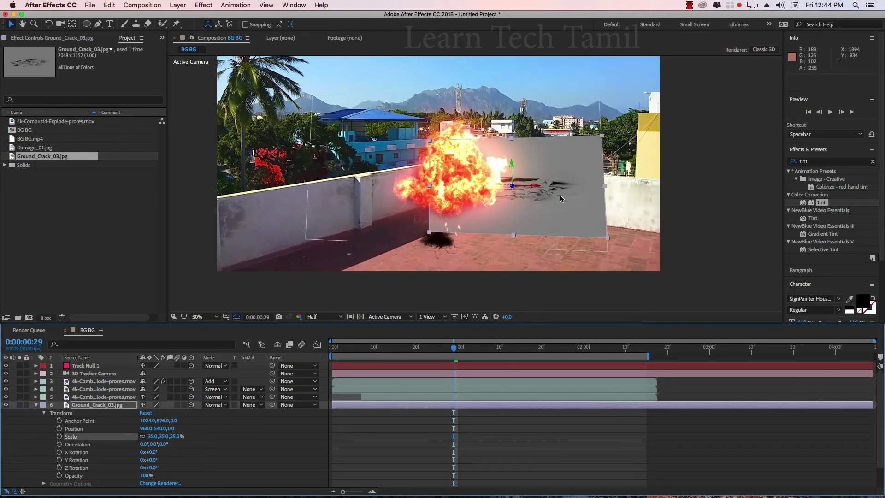
drag(560, 199, 525, 226)
click(40, 404)
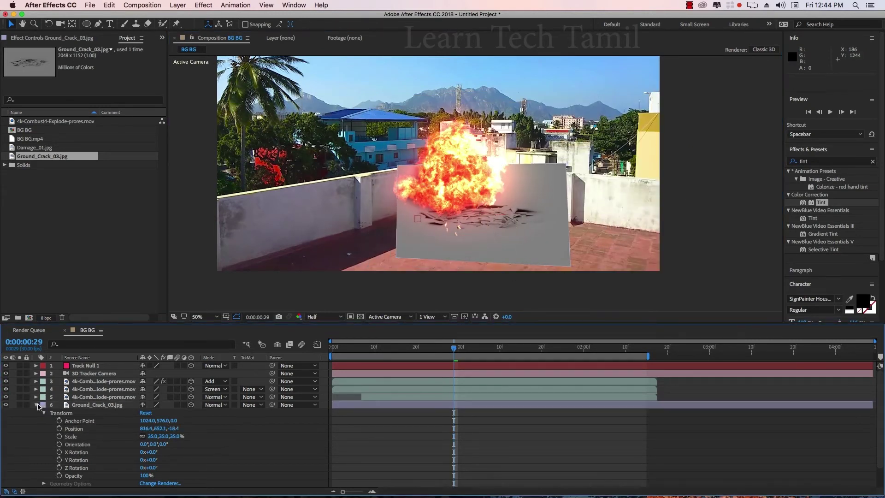
Step: Rotate the Ground_Crack_03.jpg layer to an X orientation of about 321.6° so it tilts toward the terrace floor
click(50, 24)
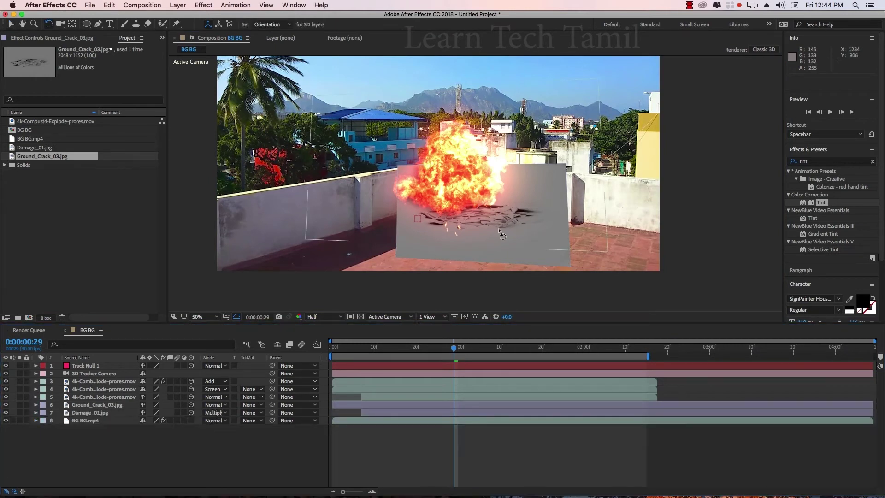
click(89, 414)
click(91, 406)
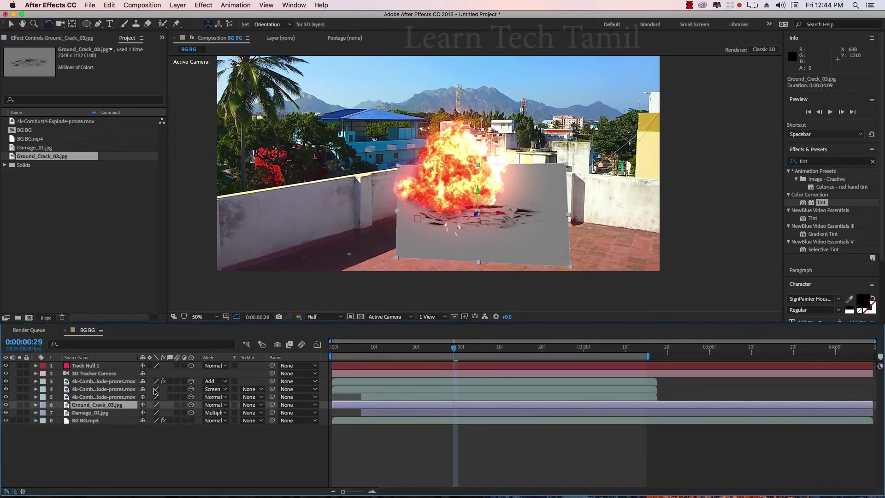
drag(500, 246, 501, 231)
drag(501, 198, 568, 245)
key(v)
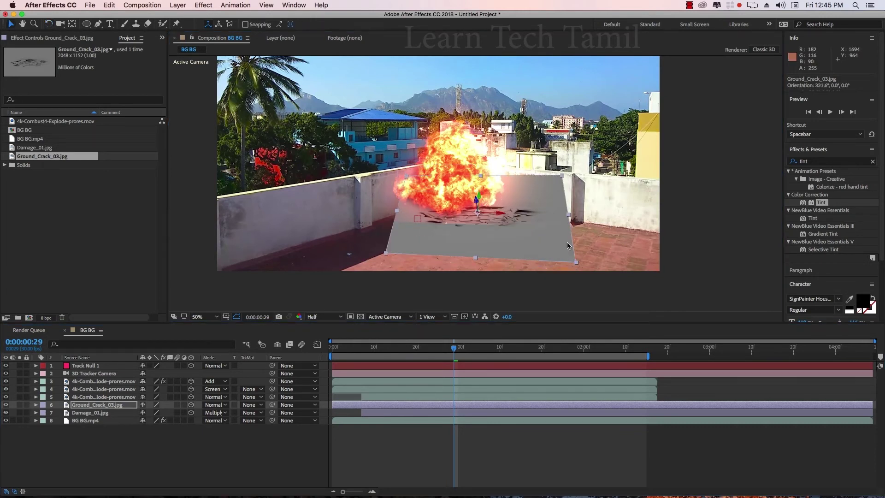
Step: Move the ground crack layer to about 649, 717, 55 and set its blending mode to Overlay
drag(478, 206, 494, 241)
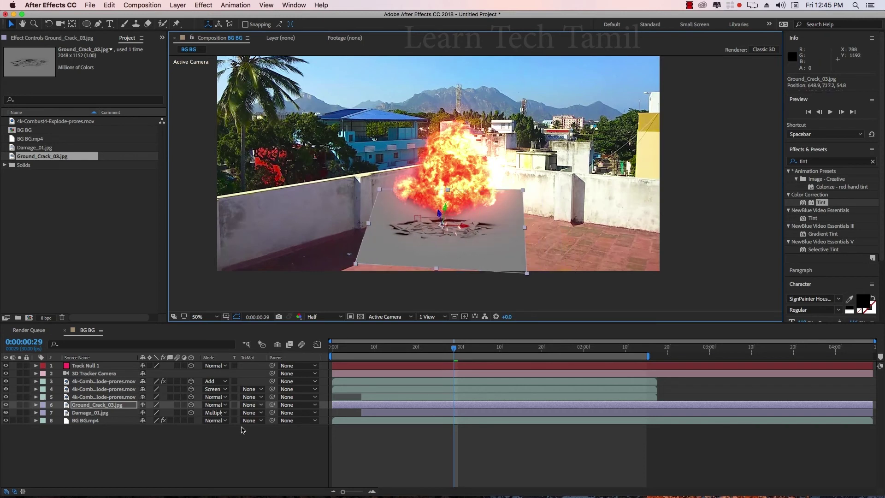
click(103, 408)
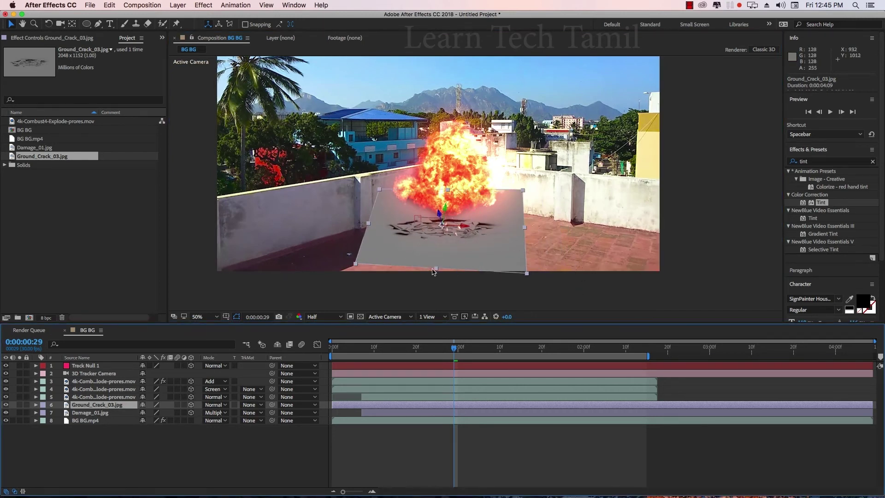
click(224, 408)
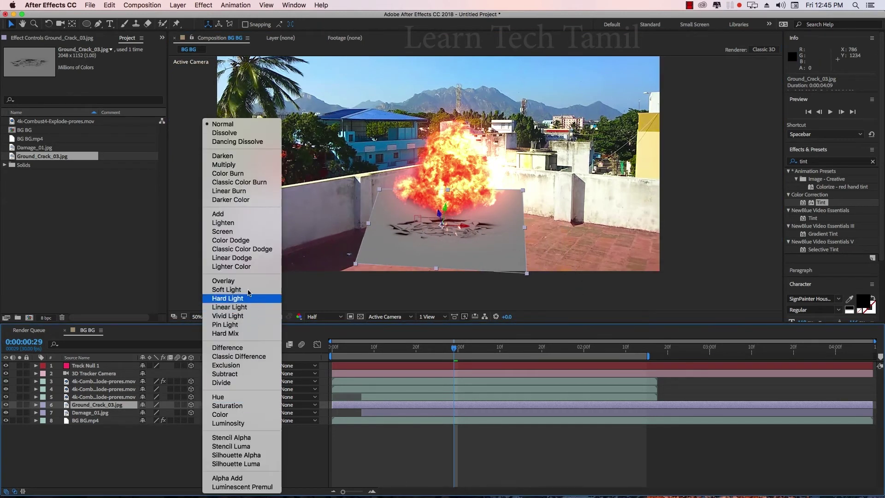
click(248, 281)
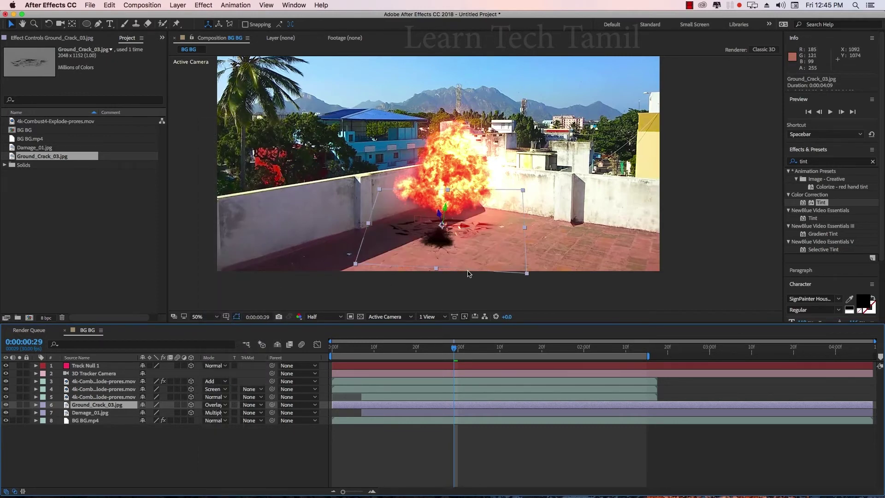
Step: Center the ground crack on the scorch mark by moving its layer to about 629.5, 778.7, 57.8
mouse_move(488, 229)
mouse_down()
mouse_move(494, 242)
mouse_move(499, 236)
mouse_move(489, 234)
mouse_up()
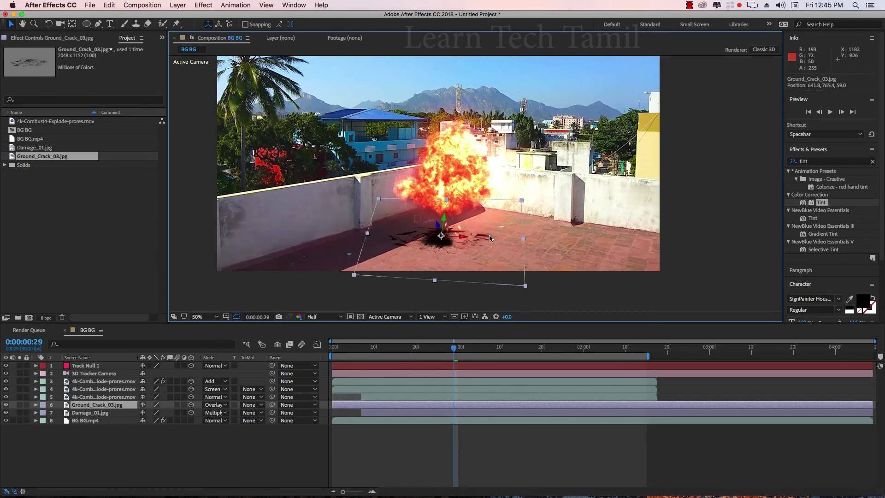
key(period)
drag(454, 262, 474, 209)
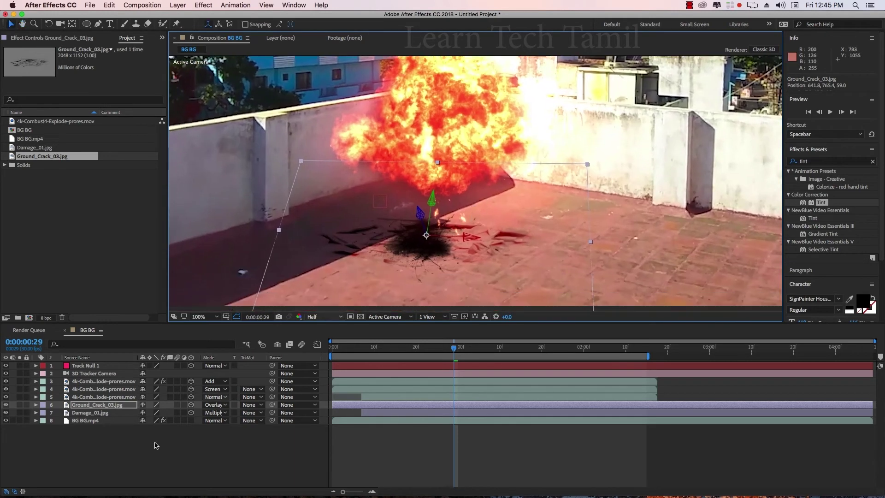
click(36, 406)
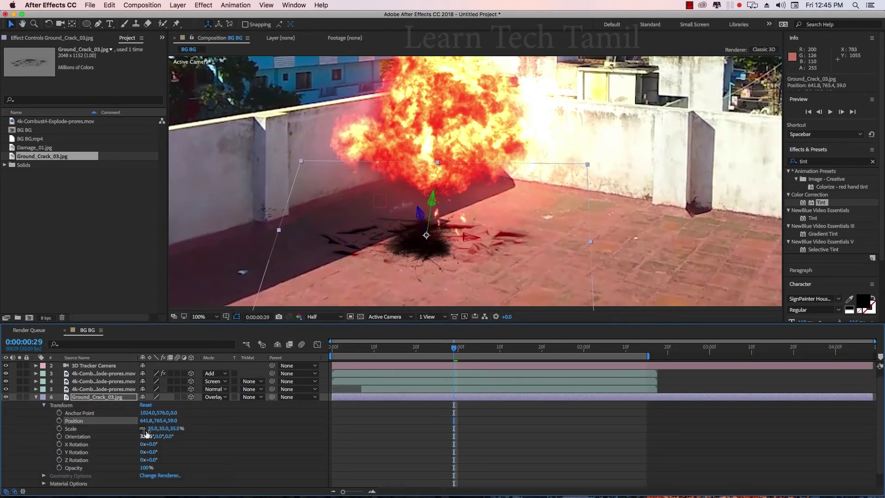
drag(152, 429, 155, 429)
drag(478, 233, 472, 239)
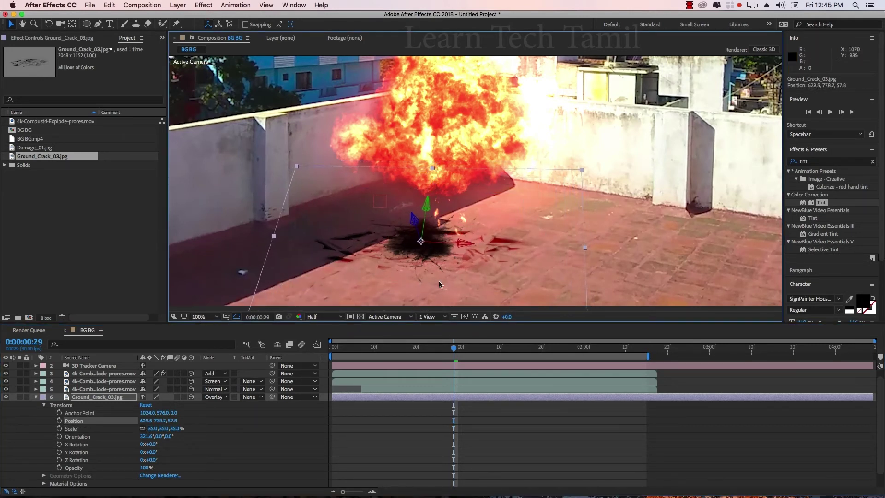
click(36, 399)
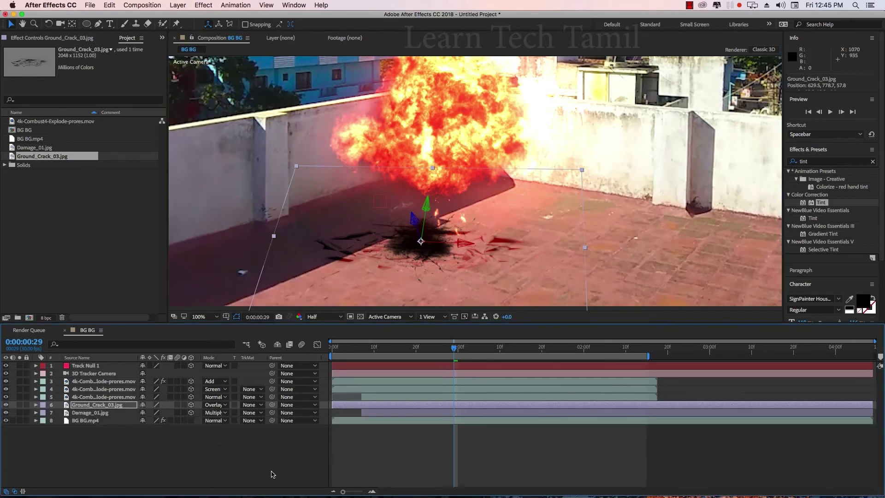
Step: Lower the opacity of the Damage_01.jpg layer to 80%
key(period)
drag(465, 266, 603, 159)
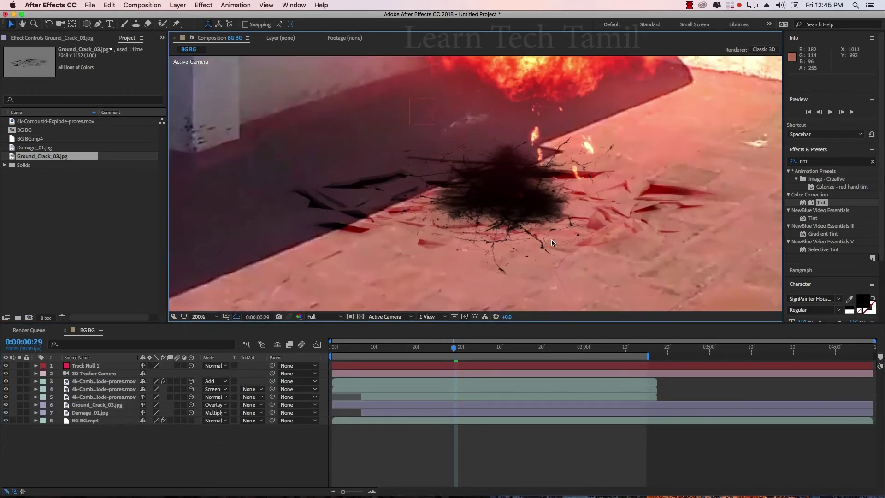
click(91, 413)
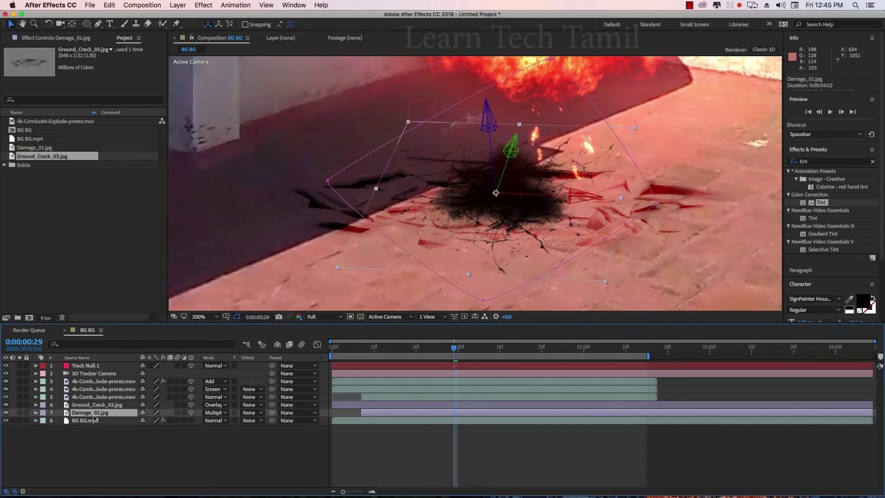
key(super+grave)
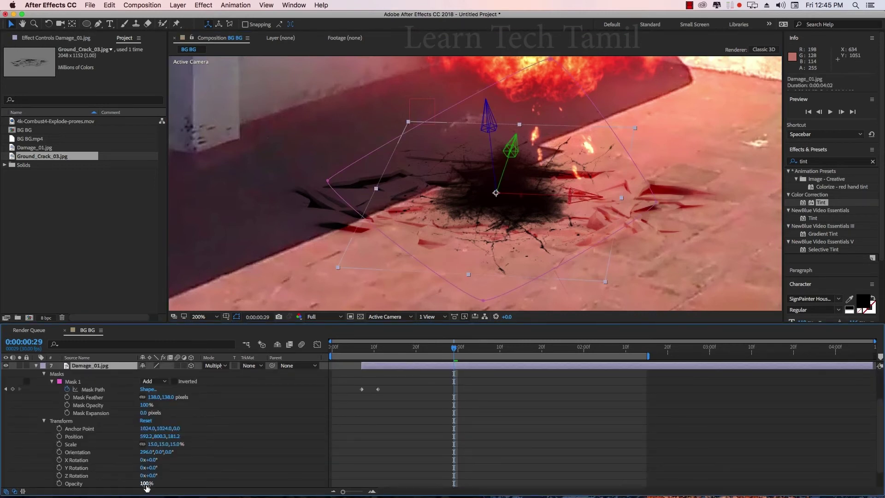
mouse_move(140, 484)
mouse_down()
mouse_move(119, 483)
mouse_move(134, 481)
mouse_up()
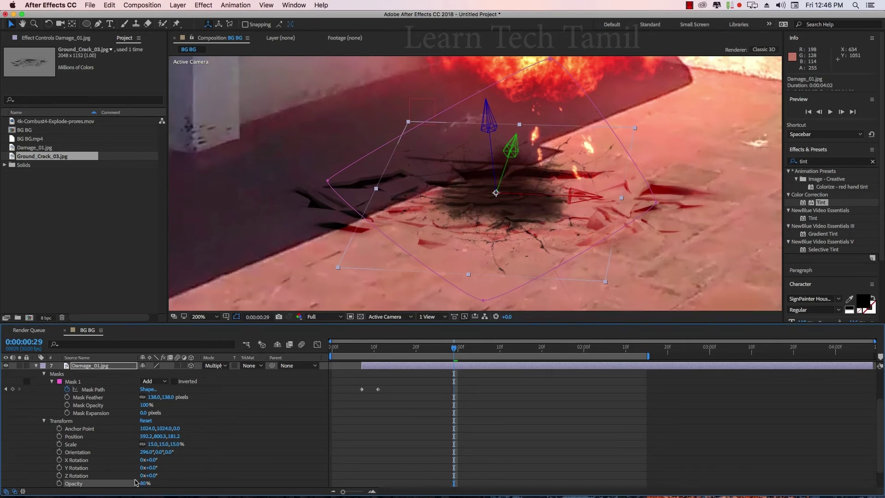
scroll(588, 97, down, 4)
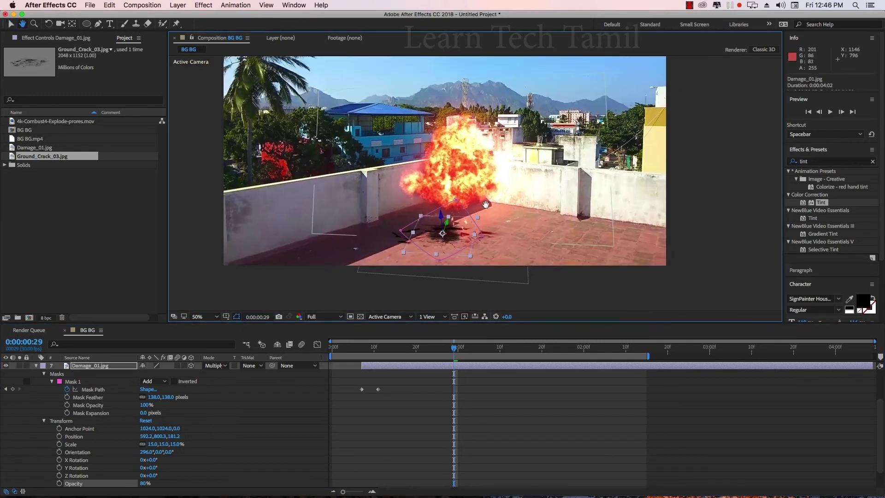
click(35, 366)
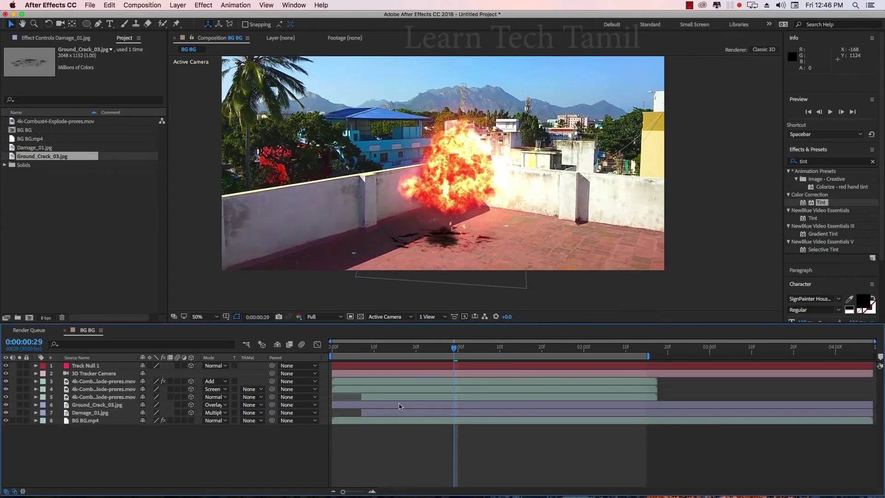
Step: Trim the start of the ground crack layer to the blast at 0:00:00:08
click(369, 354)
drag(369, 354, 365, 354)
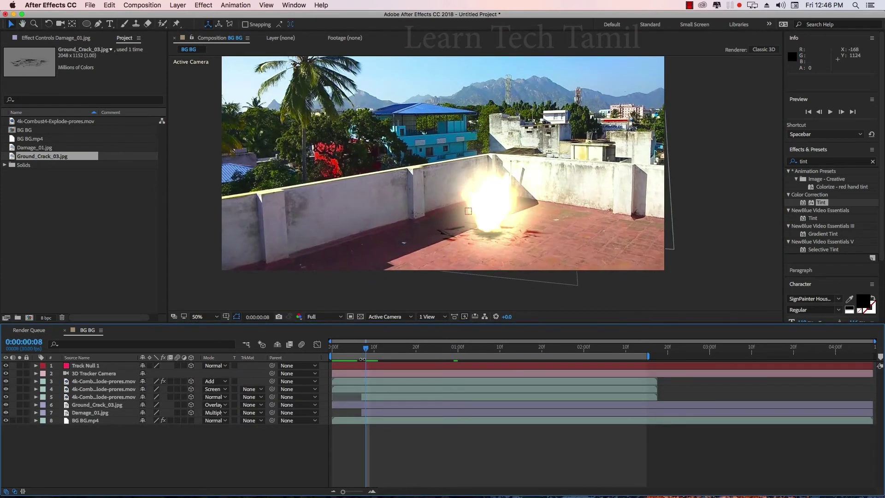
drag(333, 407, 361, 413)
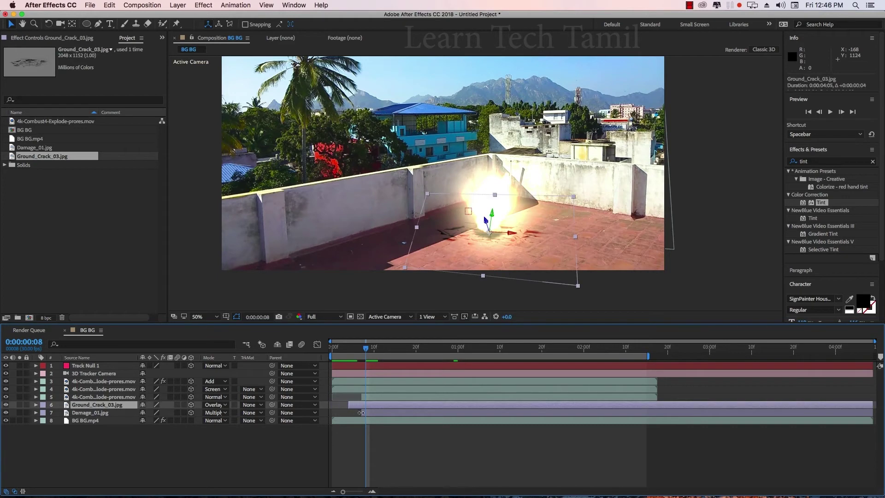
Step: Play the opening frames and scrub through the blast to check when the ground crack appears
drag(366, 349, 317, 358)
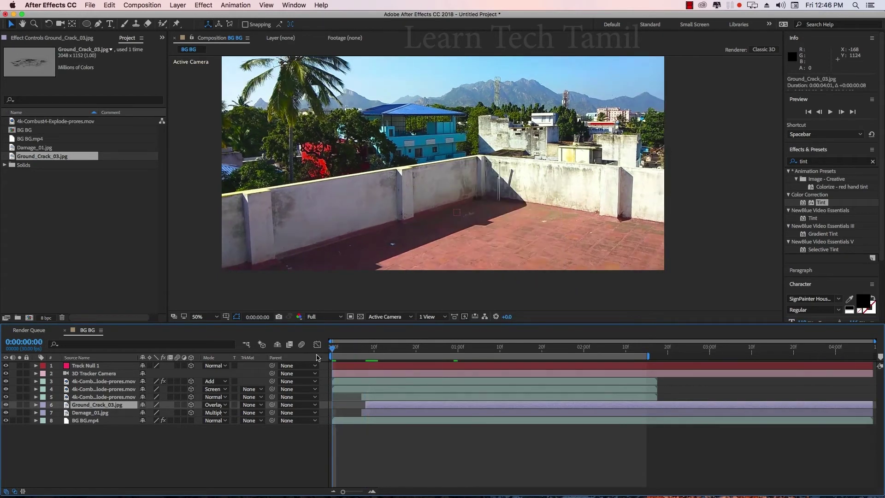
key(space)
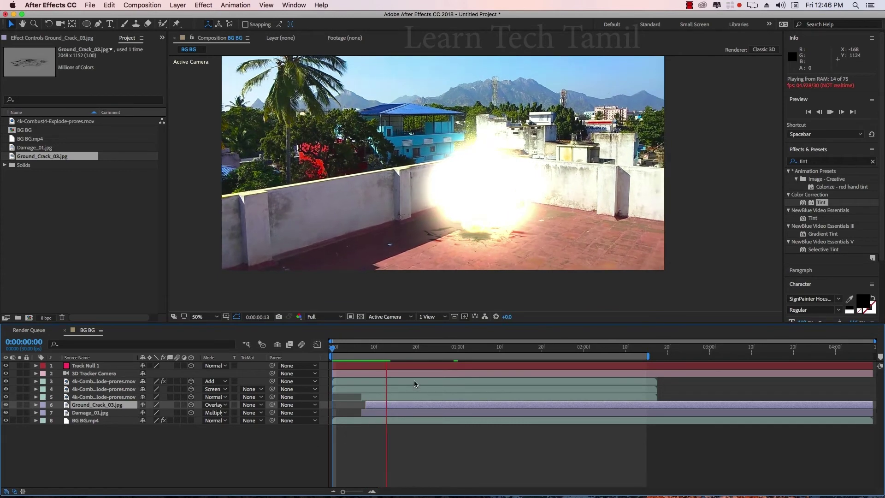
key(space)
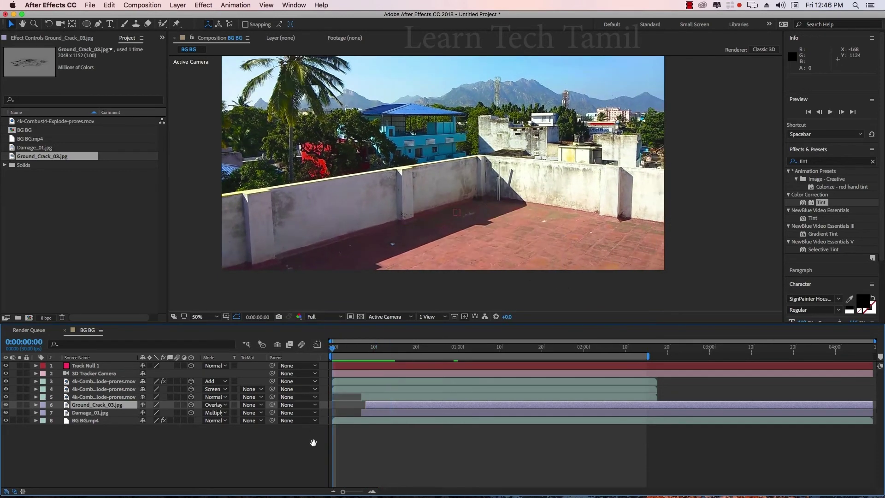
key(space)
key(space)
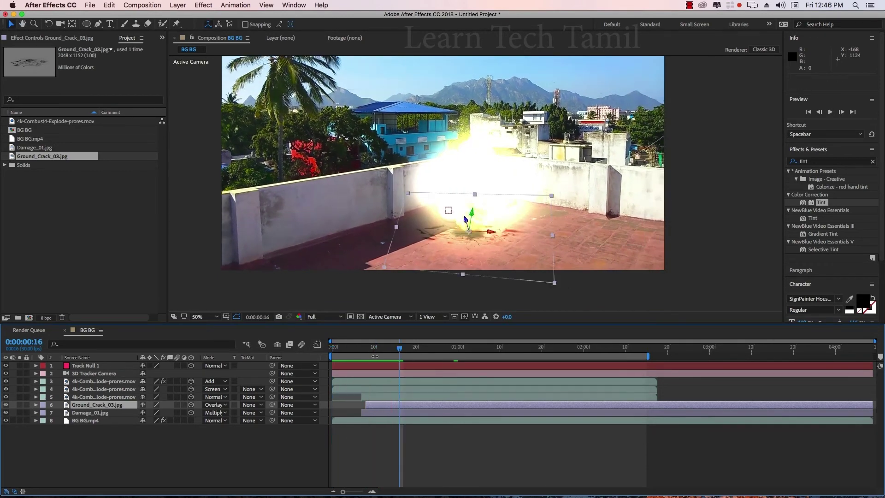
drag(368, 354, 349, 354)
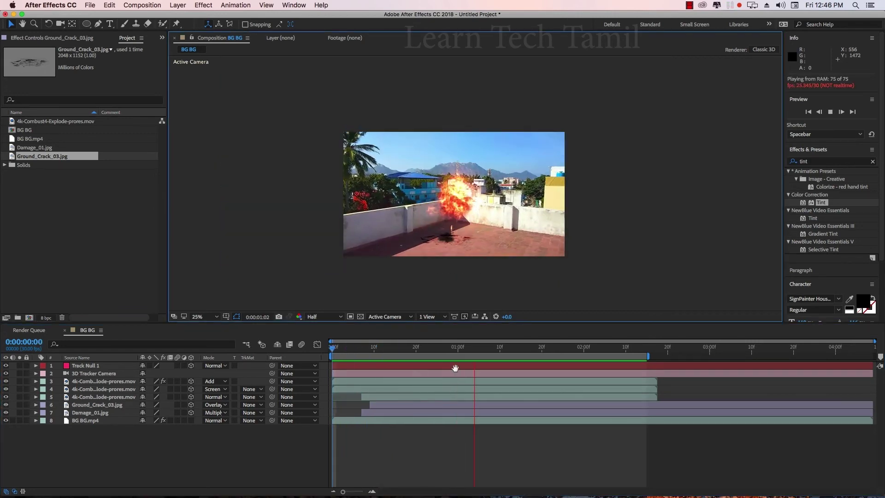
Step: Replay the whole composition from the start to review the explosion together with the crack and scorch mark
key(space)
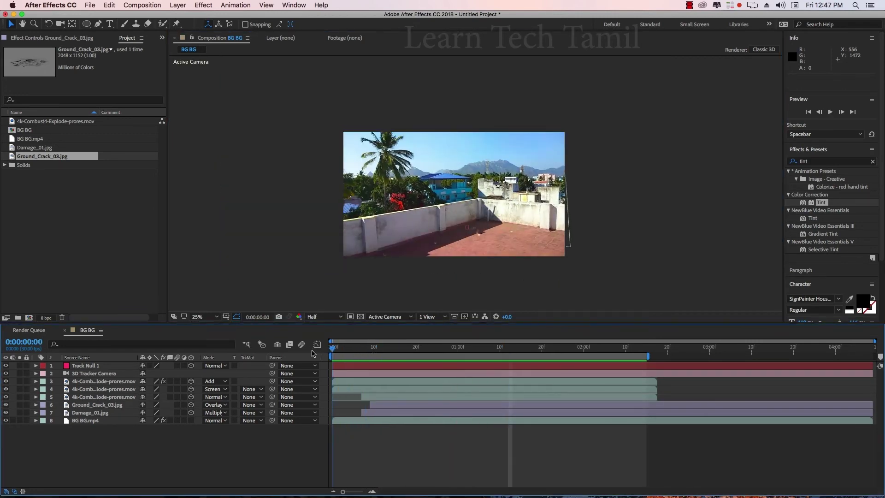
key(space)
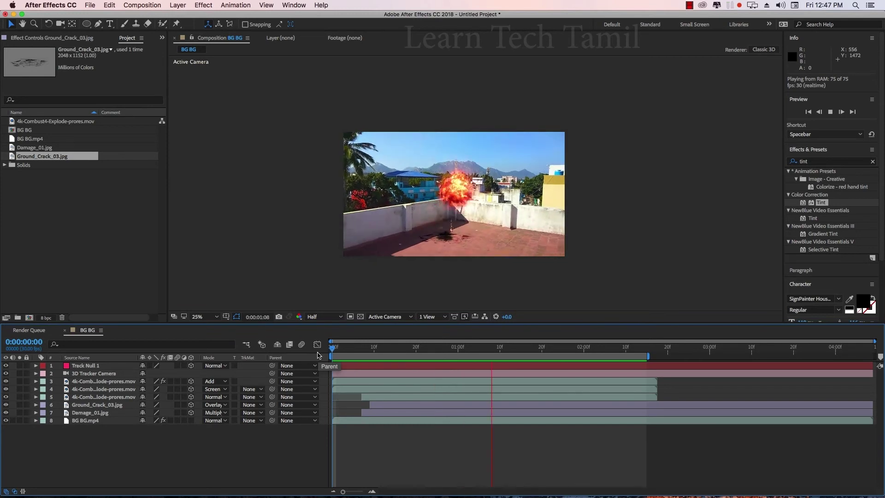
key(space)
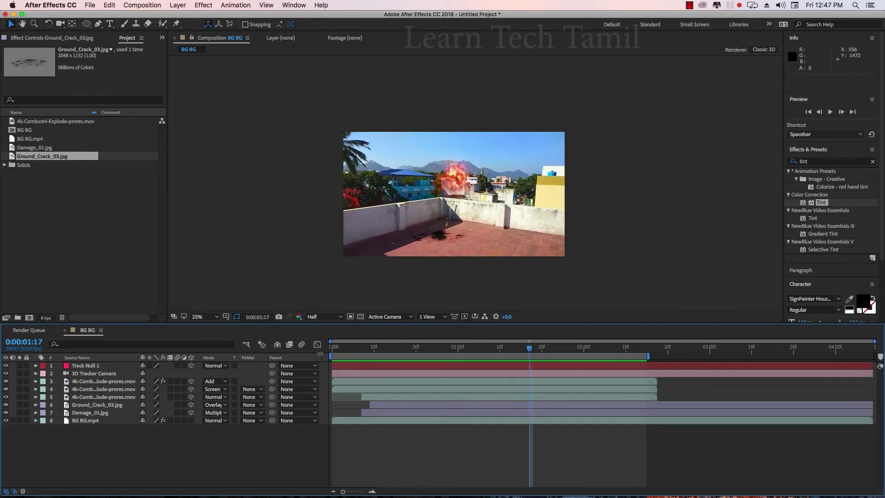
key(space)
key(space)
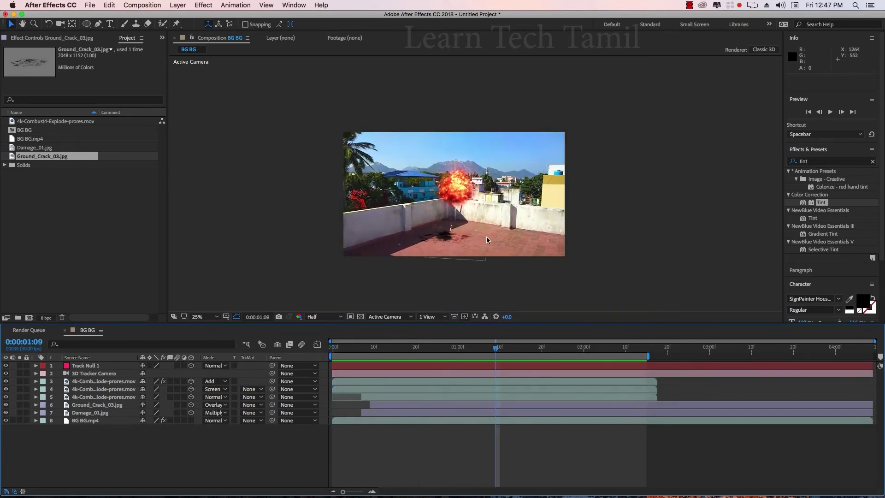
Step: Import 1080p_2.20-1_Letterbox_Template.png and add it as the top layer of the composition
scroll(486, 237, up, 2)
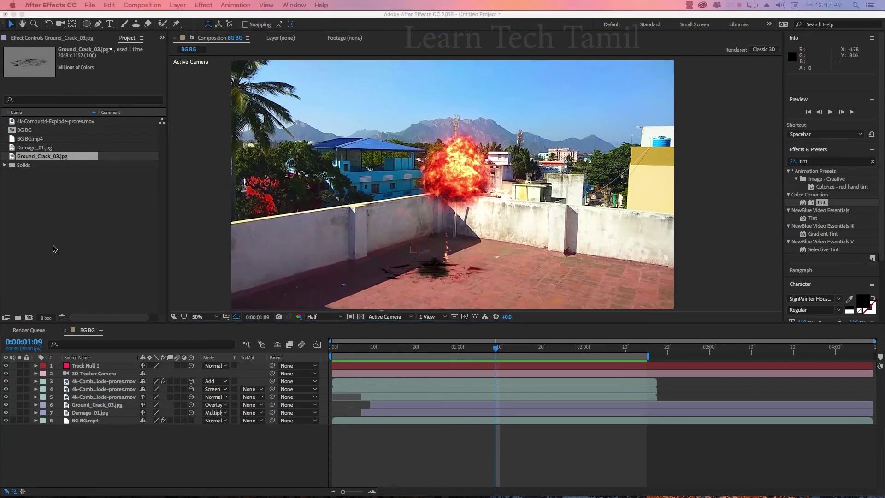
drag(55, 248, 92, 365)
scroll(599, 258, down, 2)
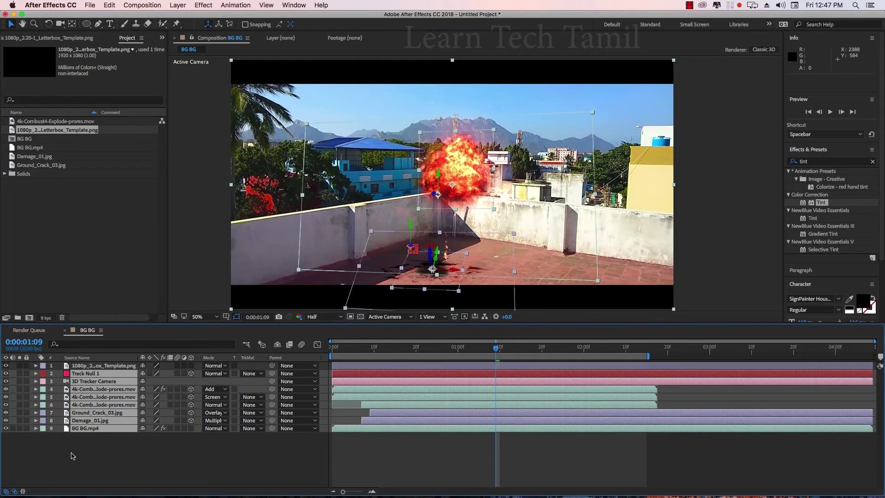
Step: Pre-compose all layers below the letterbox into a composition named Explosions, moving all attributes into it
click(76, 455)
drag(110, 463, 110, 377)
right_click(110, 377)
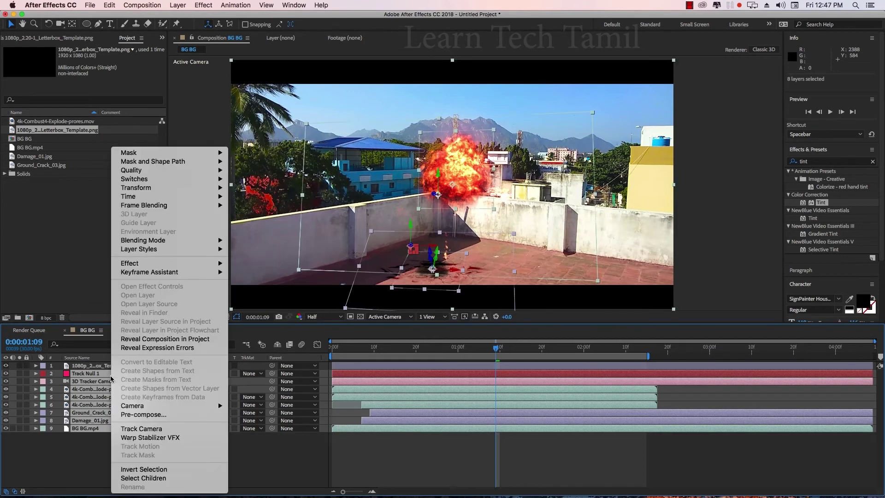
click(145, 415)
key(ctrl+shift+c)
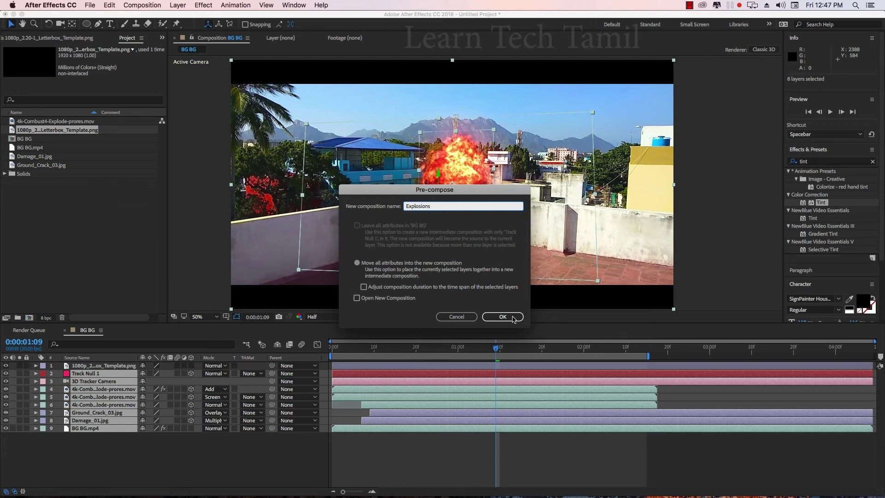
key(Return)
click(228, 438)
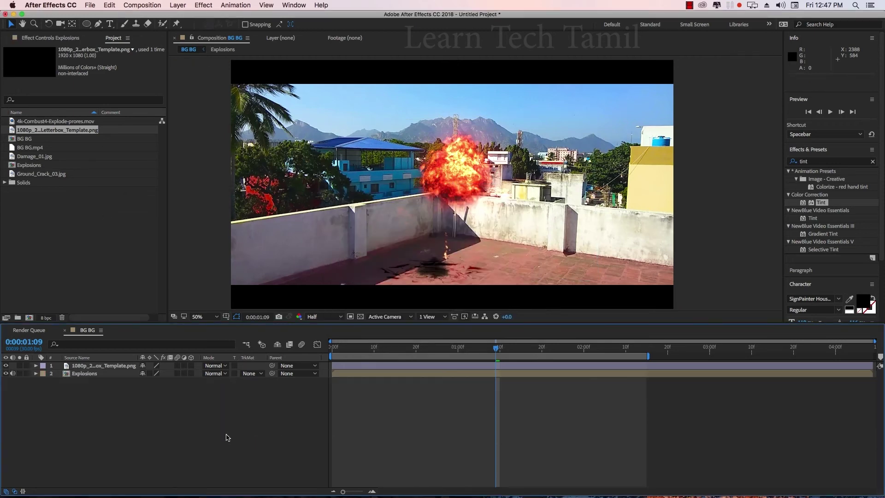
Step: Apply the Lumetri Color effect to the Explosions layer
click(88, 373)
click(873, 161)
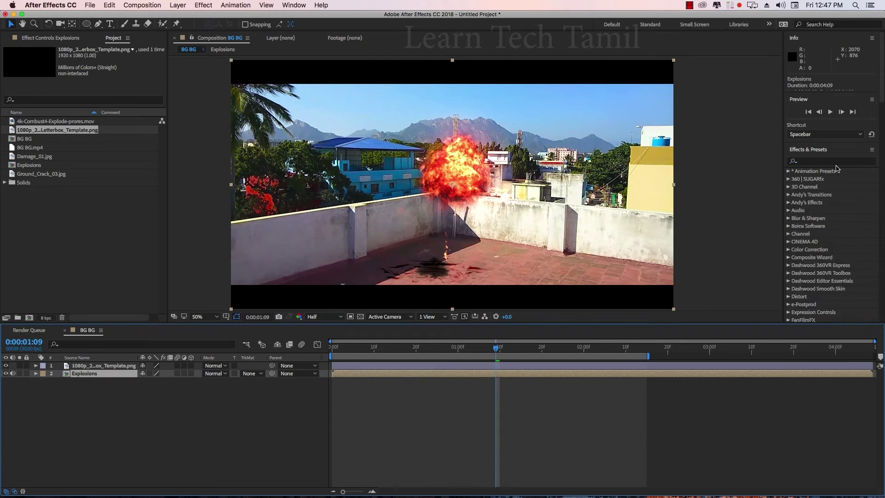
click(840, 162)
text(lume)
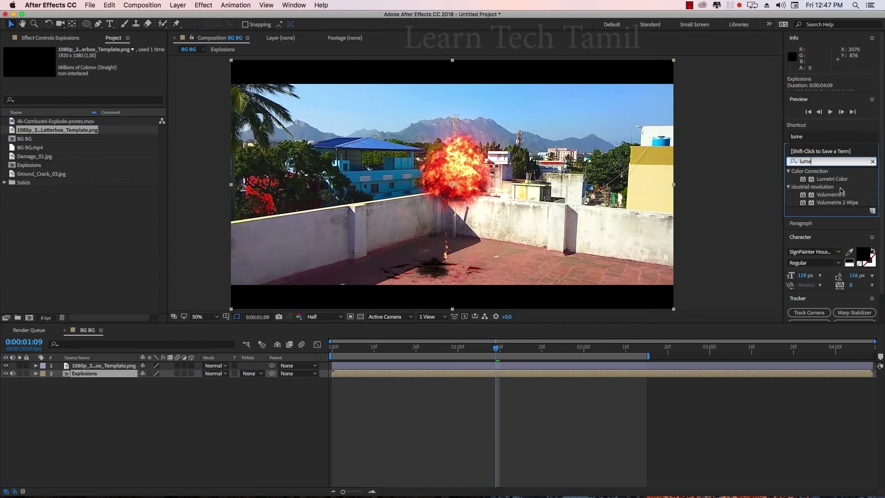
drag(832, 179, 110, 376)
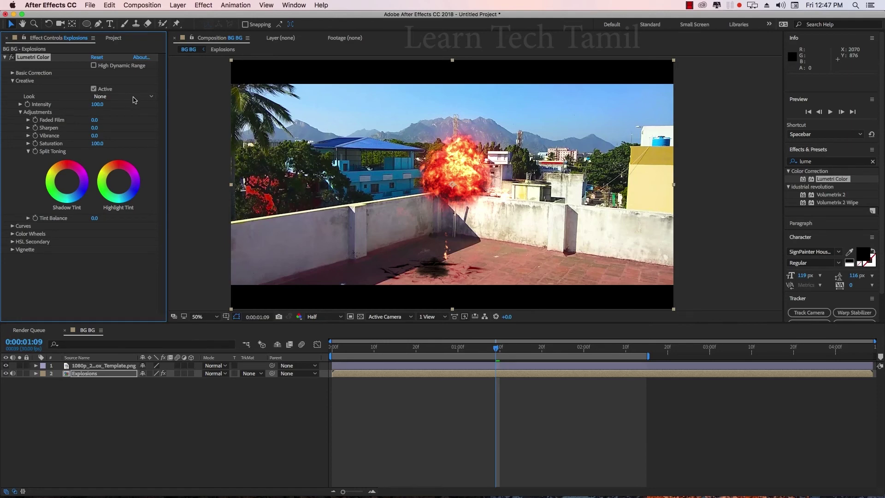
Step: Load LTT Blue Tone.cube from the Colour Grading LUTS folder as the Creative look of the Lumetri Color effect
click(133, 97)
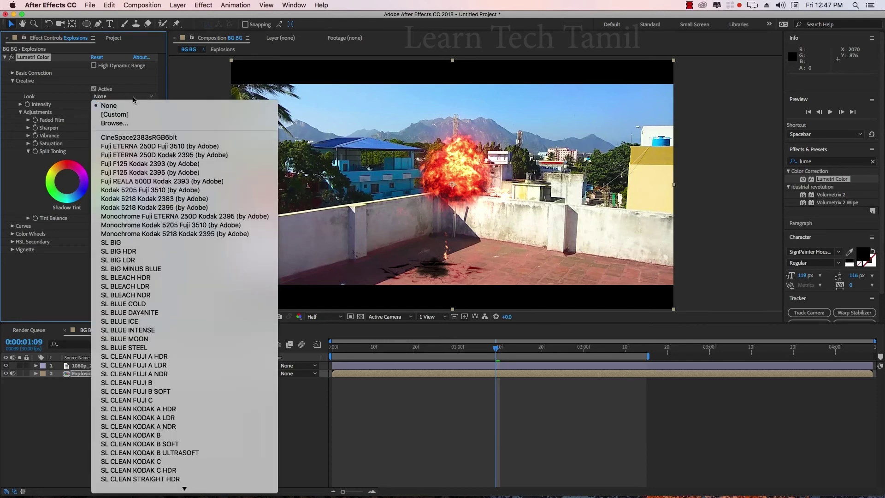
click(128, 123)
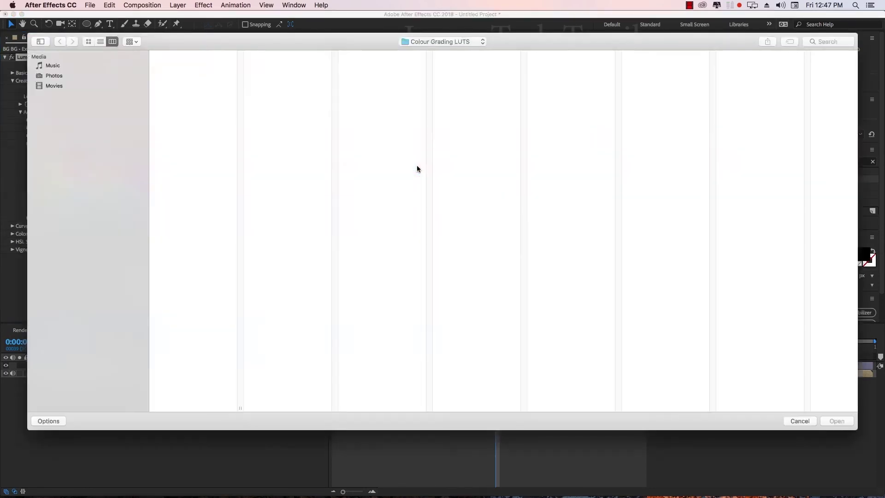
click(87, 97)
click(191, 73)
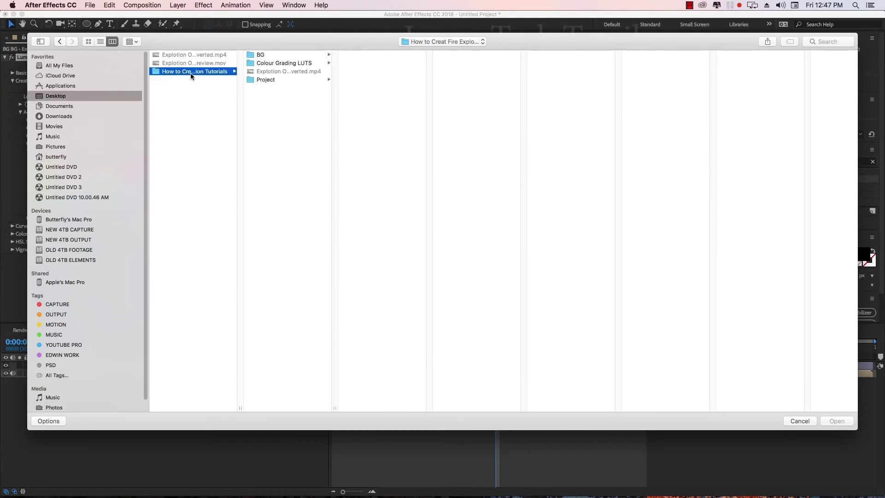
click(270, 56)
click(276, 63)
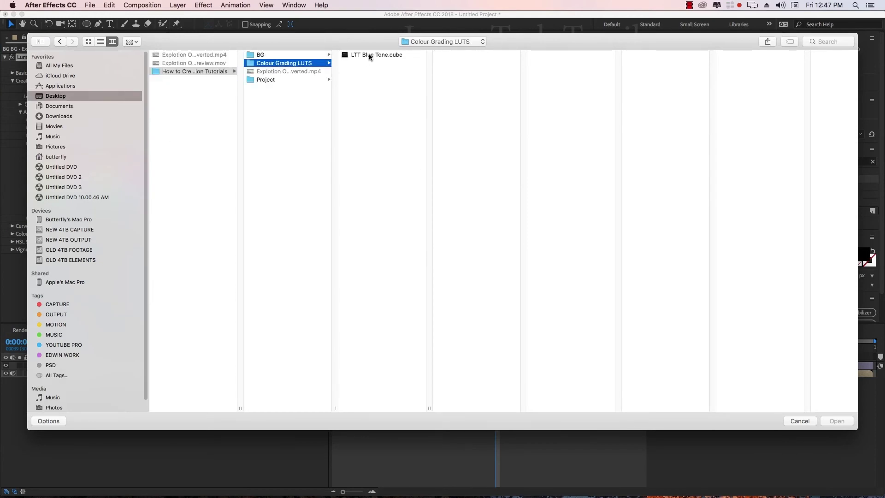
click(371, 55)
click(849, 423)
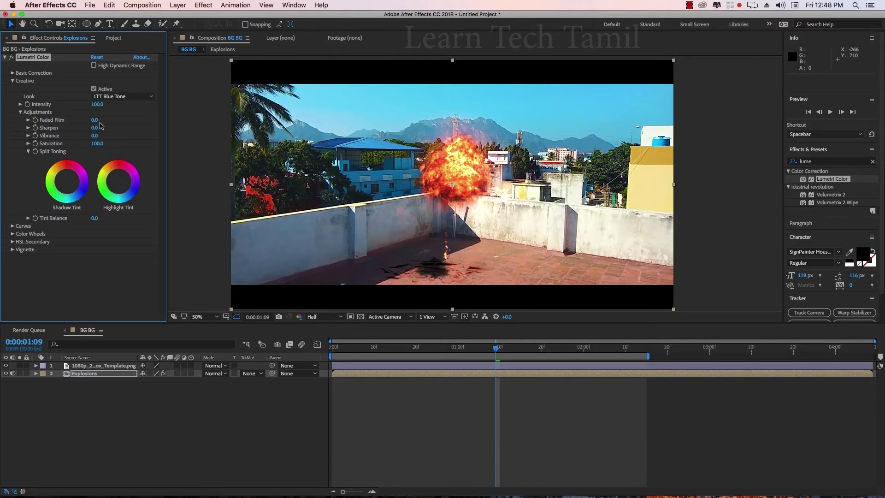
Step: Compare the blast with and without the grade at 0:00:01:00, and set Faded Film to 14, Sharpen to 9 and Saturation to 107
drag(496, 351, 458, 352)
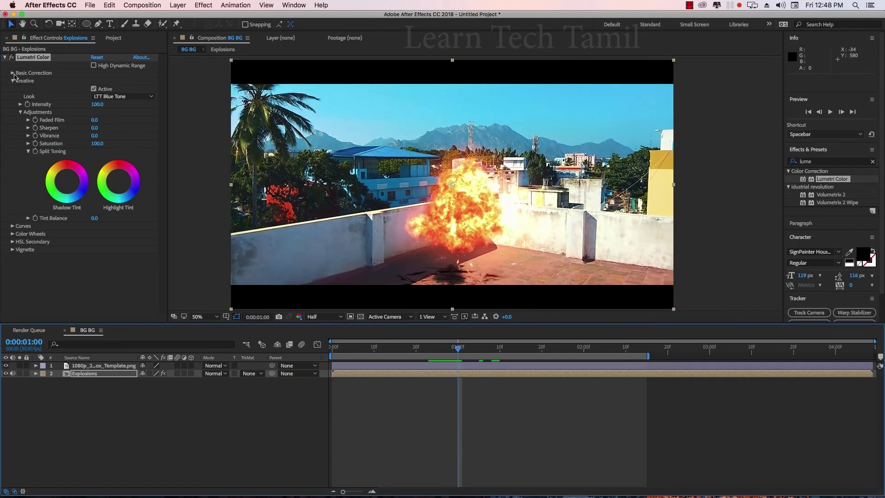
click(11, 57)
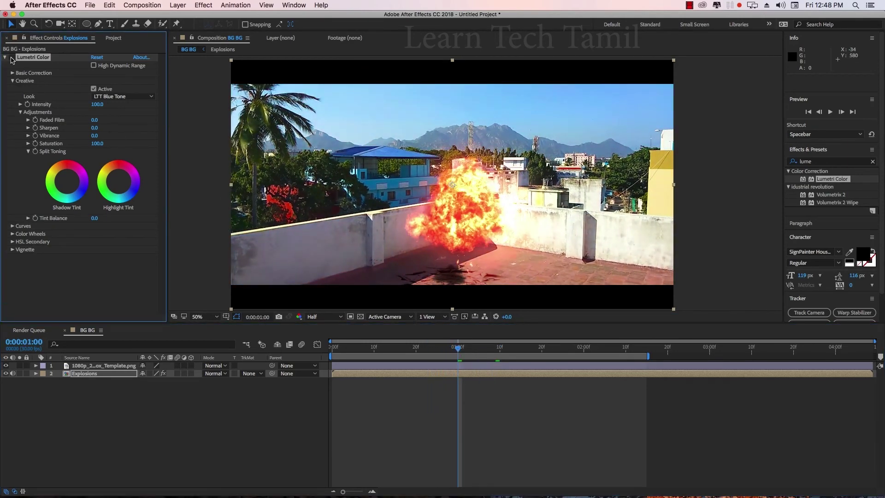
click(11, 57)
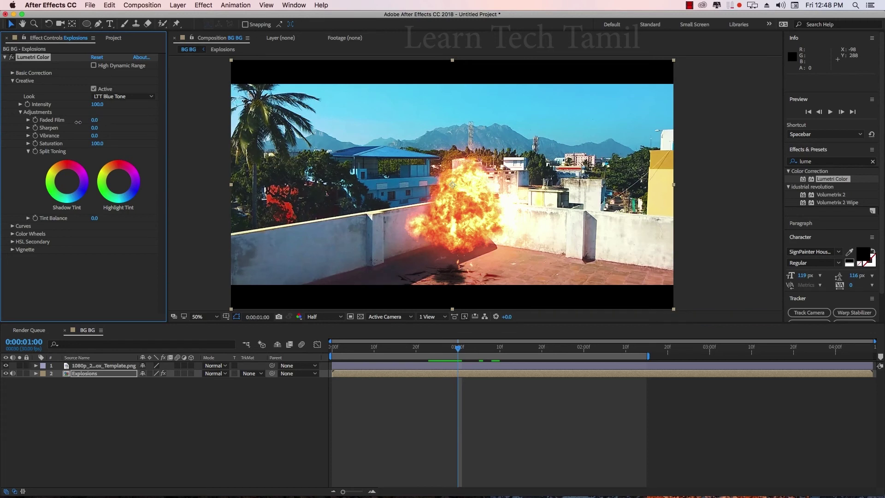
drag(78, 122, 84, 122)
click(158, 401)
Step: Play the graded composition several times to review the blue tone over the whole explosion
key(space)
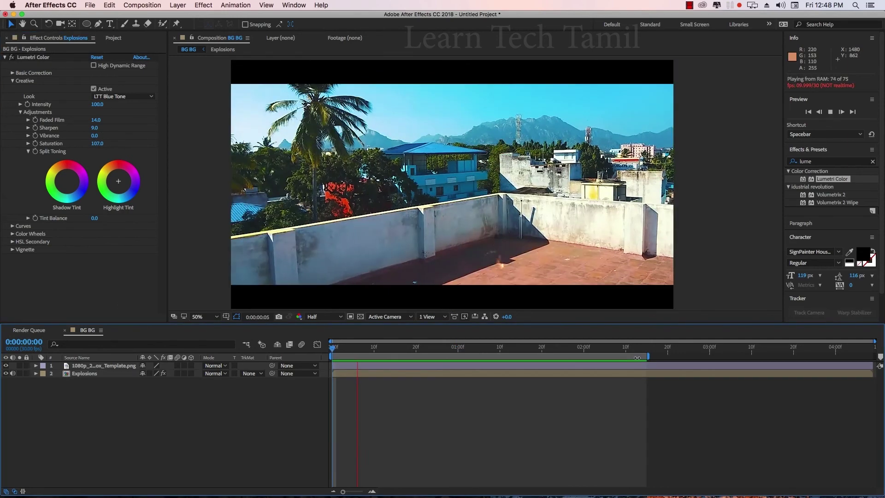
key(space)
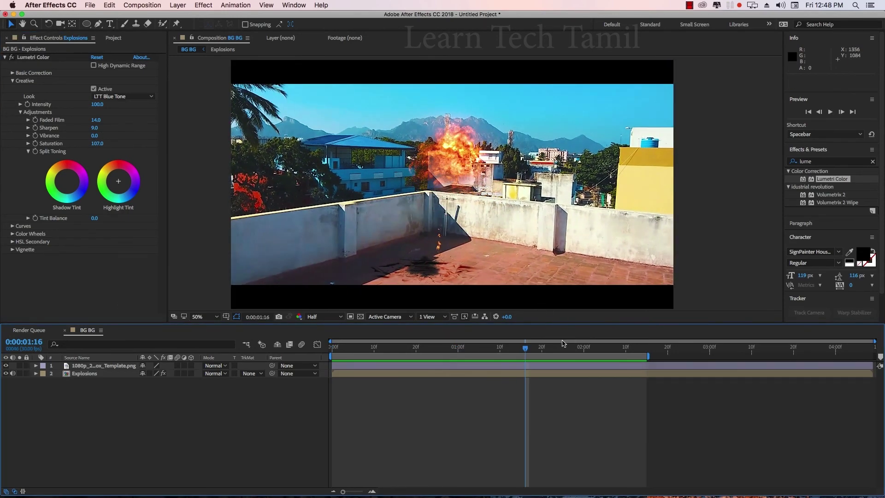
key(space)
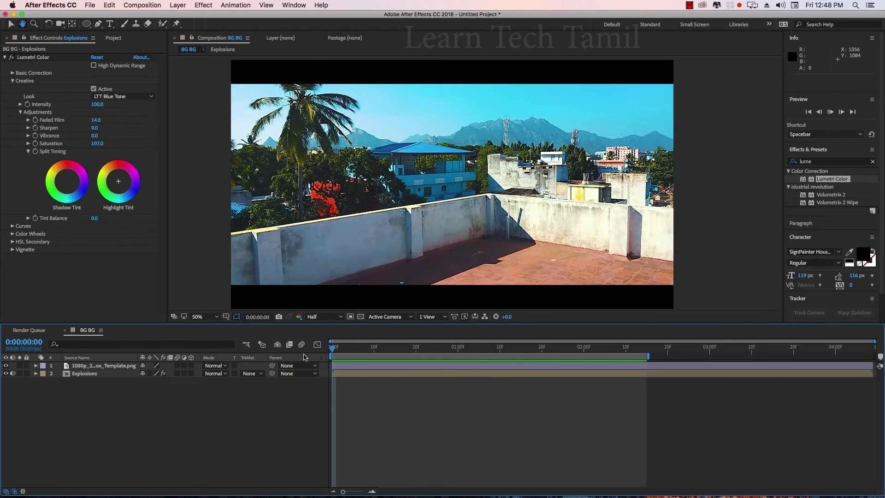
key(space)
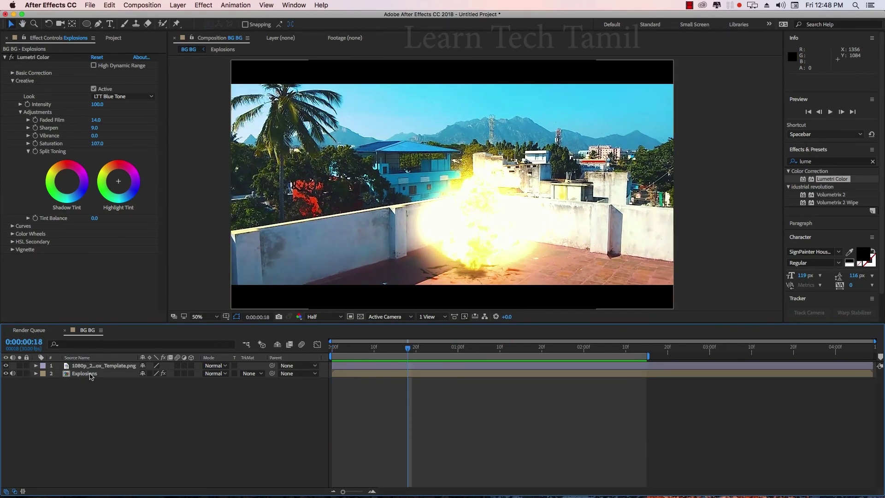
key(space)
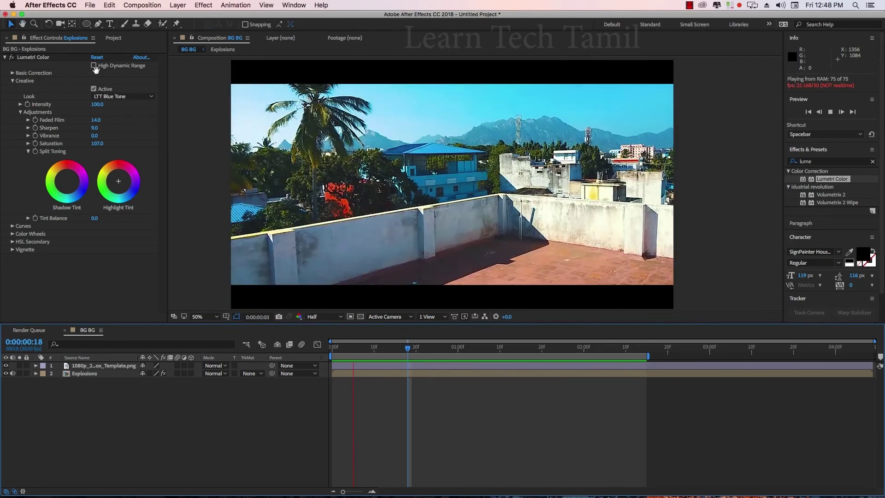
key(space)
key(space)
Step: Import Explotionandfire.mp3 and add it to the composition between the letterbox and Explosions layers
click(113, 38)
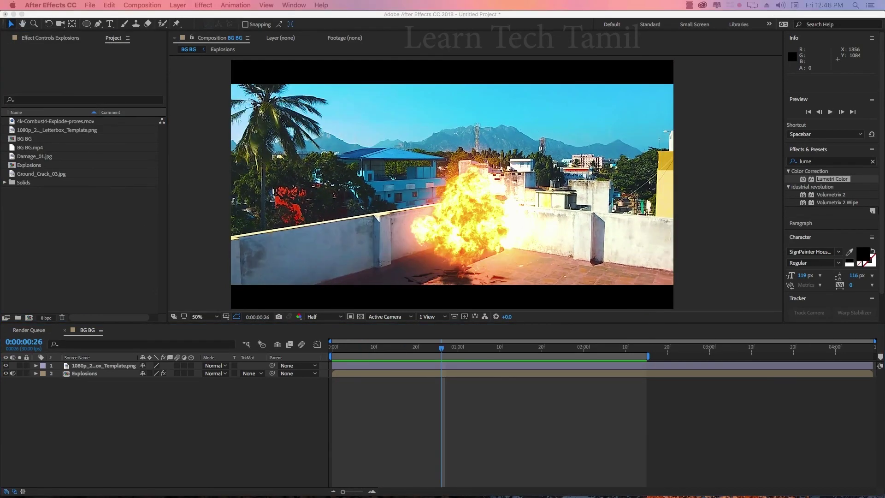
drag(1, 197, 91, 247)
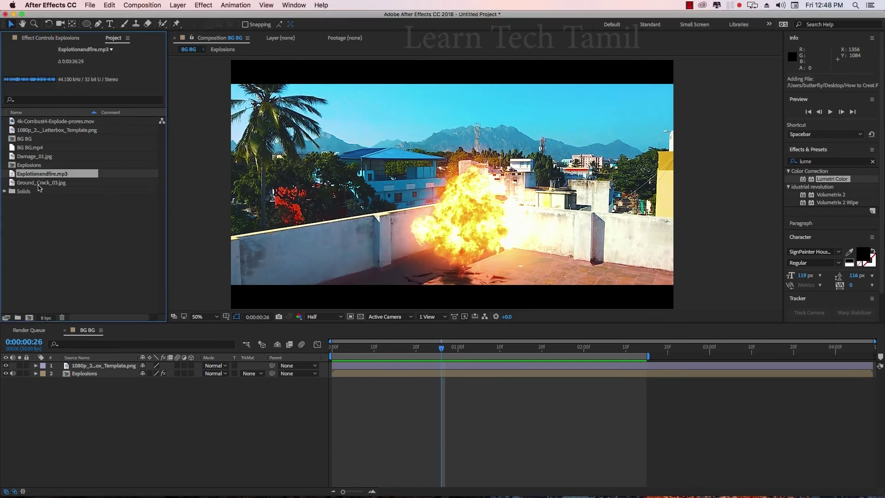
drag(26, 177, 98, 376)
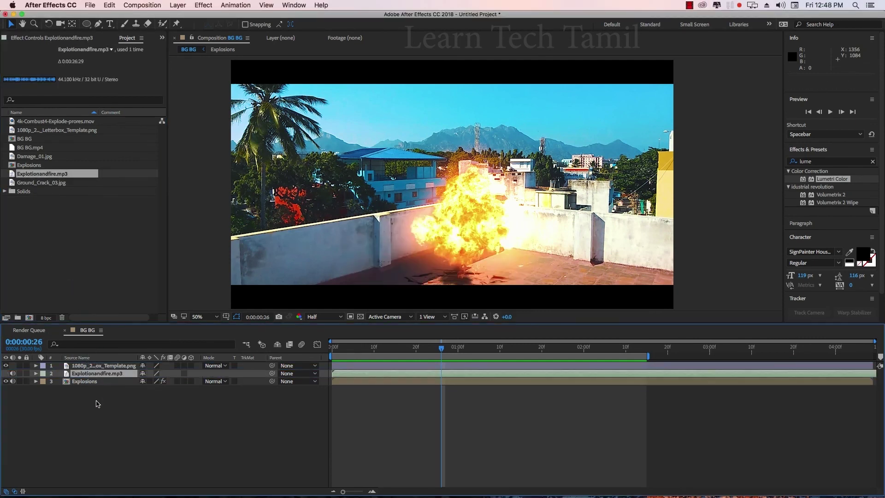
Step: Reveal the waveform of Explotionandfire.mp3 and shift its layer to start at 0:00:00:06, where the blast begins
click(35, 374)
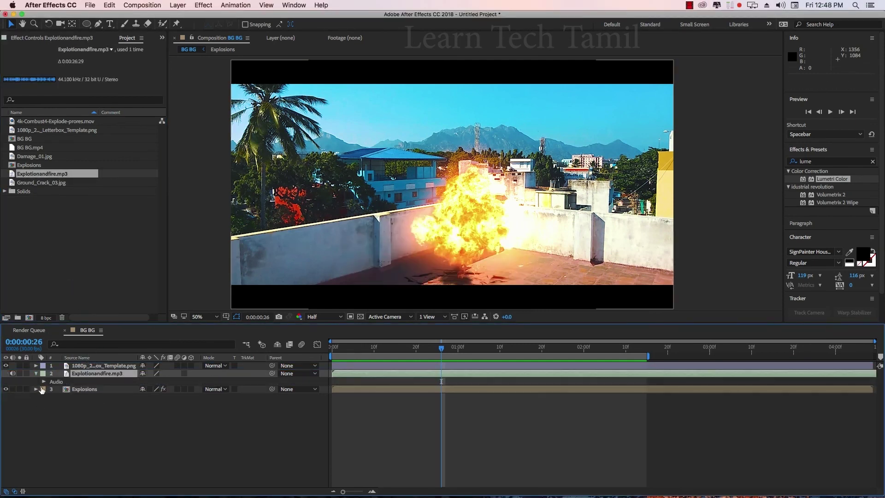
click(44, 381)
click(52, 398)
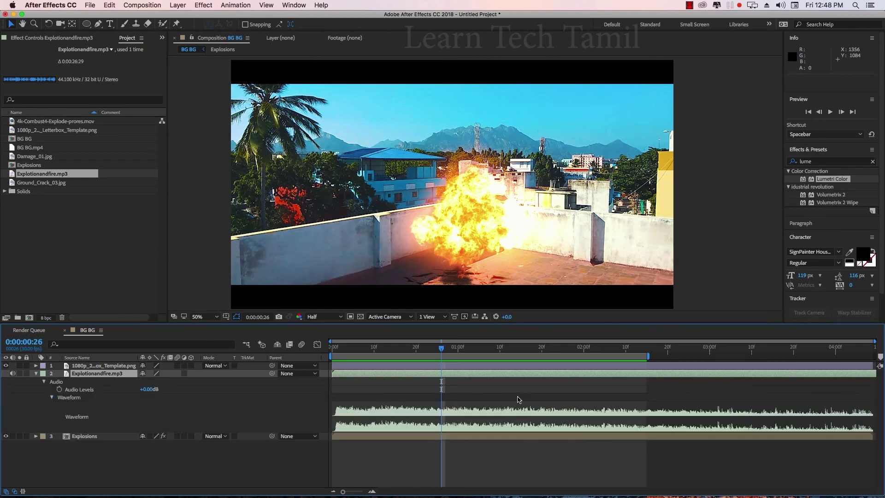
drag(367, 353, 361, 352)
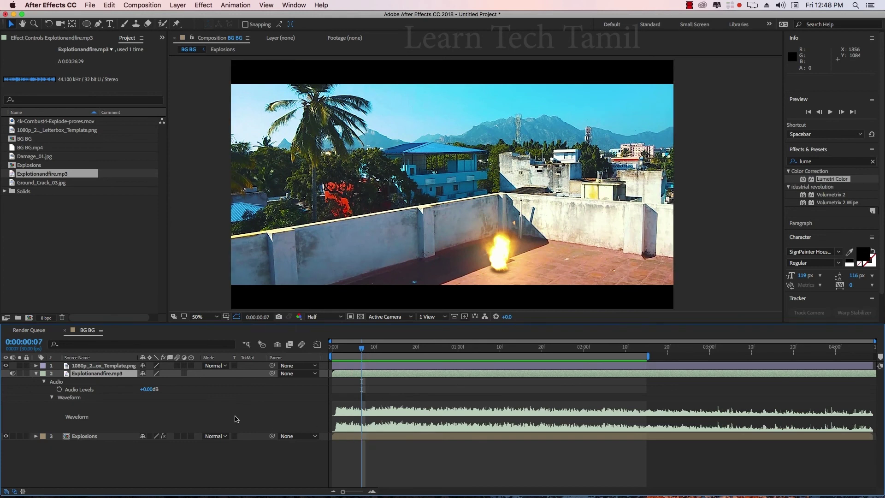
click(373, 415)
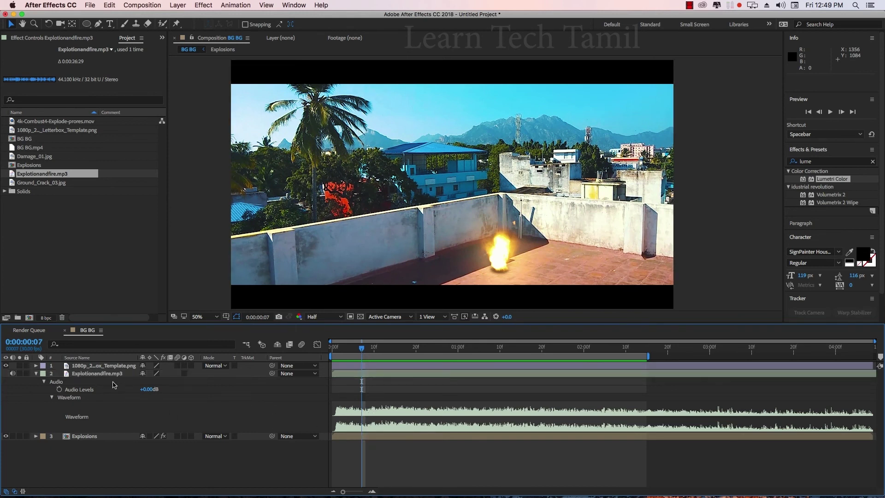
click(101, 374)
drag(390, 378, 410, 379)
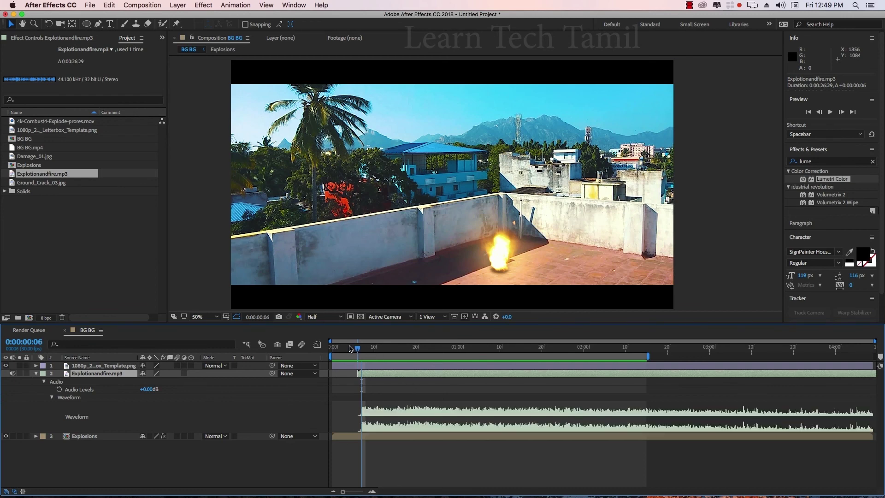
Step: Play the opening frames to check the sound sync, and delay the Explotionandfire.mp3 layer to start at 0:00:00:10
key(space)
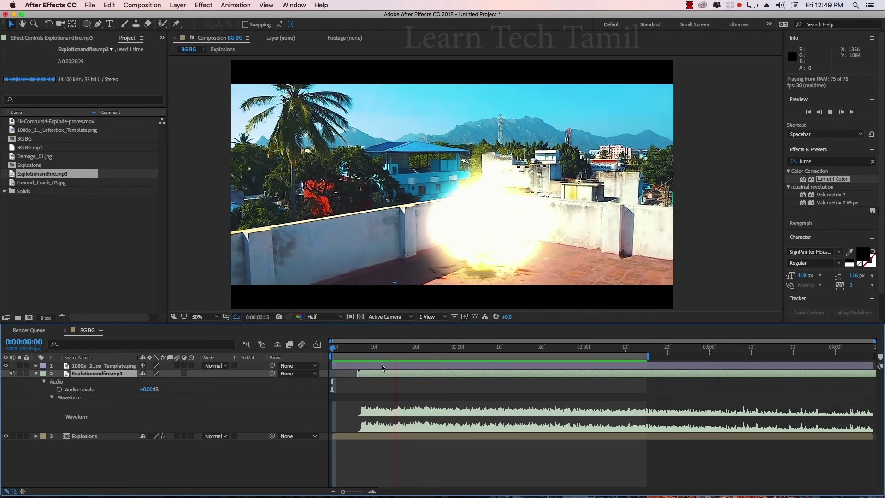
key(space)
drag(349, 354, 323, 354)
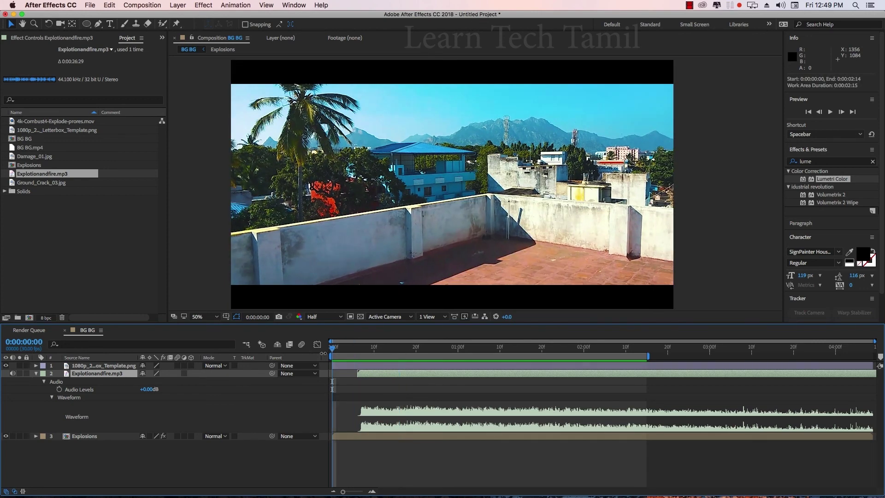
key(space)
key(space)
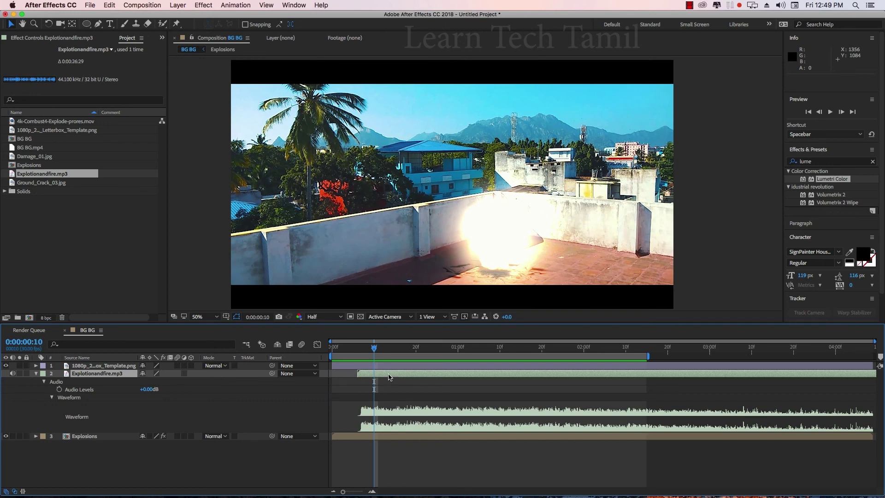
drag(389, 378, 406, 376)
Step: Replay the composition from the first frame to check the explosion sound against the blast
key(Home)
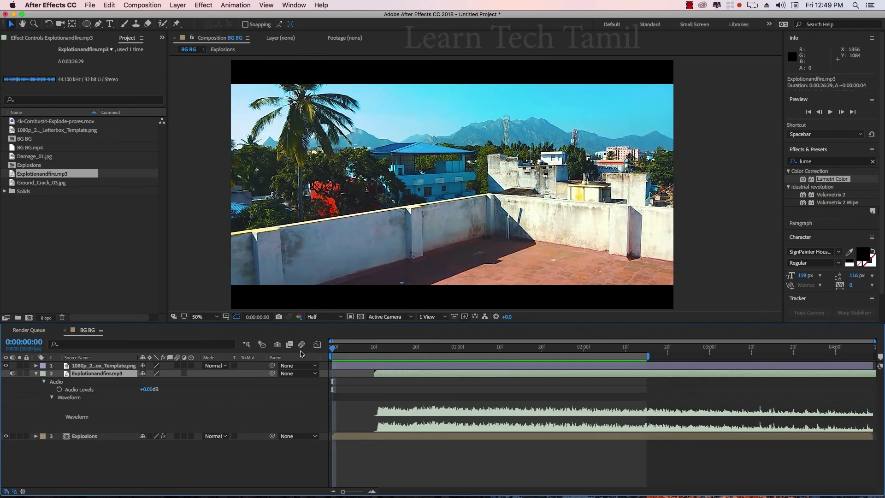
key(space)
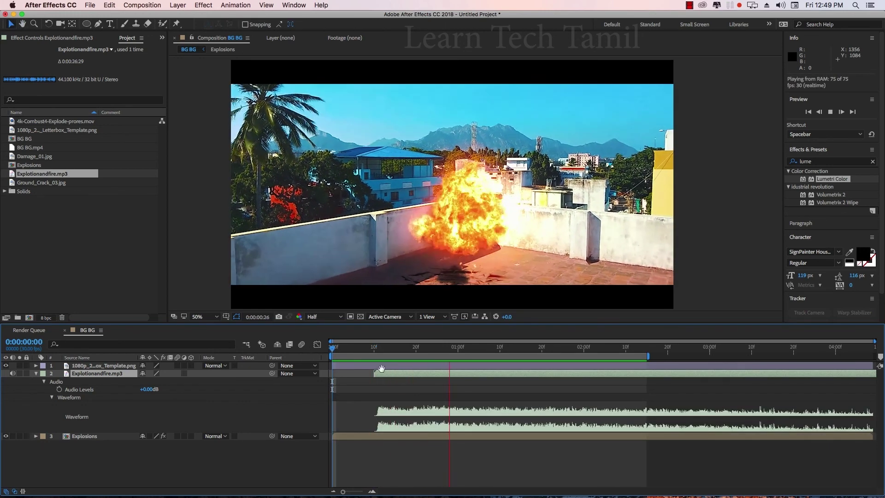
key(space)
key(space)
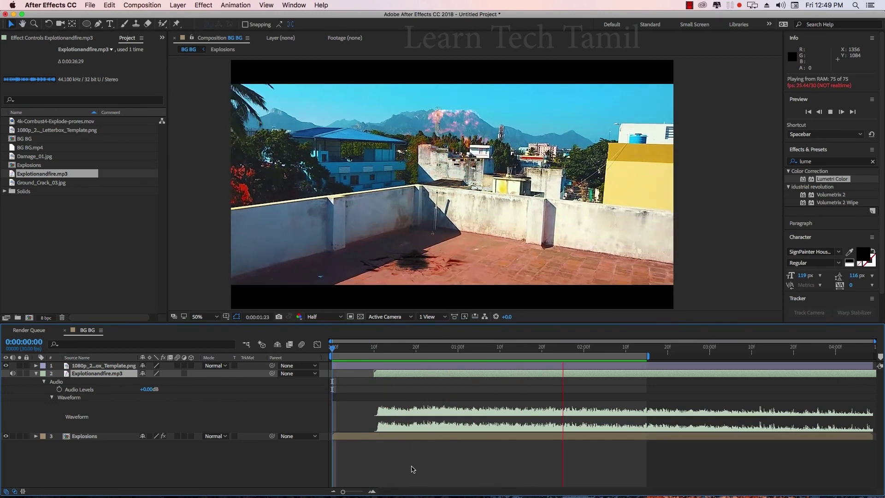
key(space)
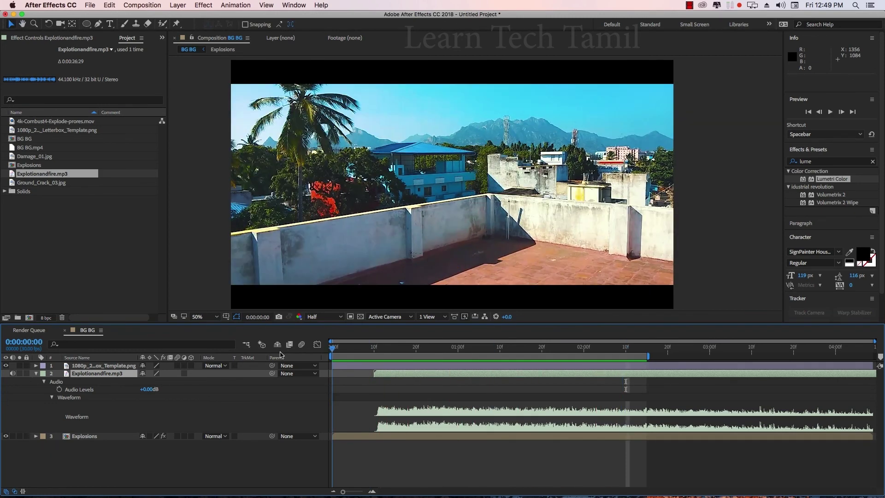
key(space)
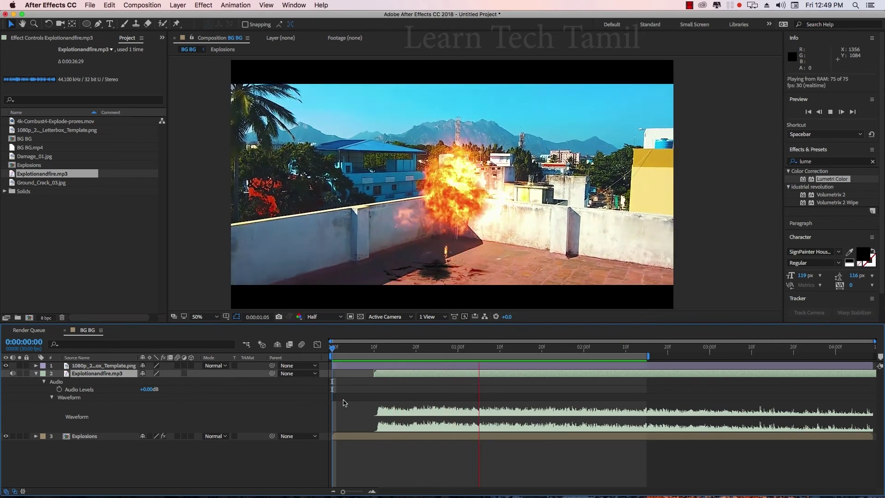
key(space)
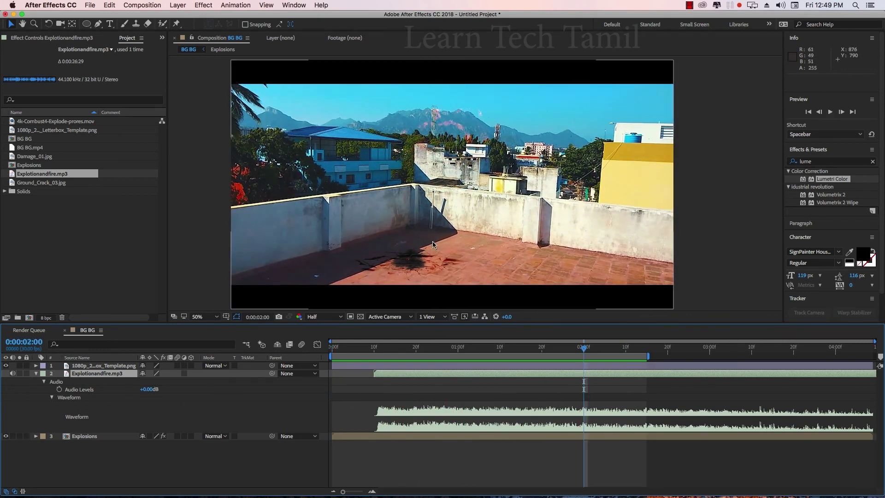